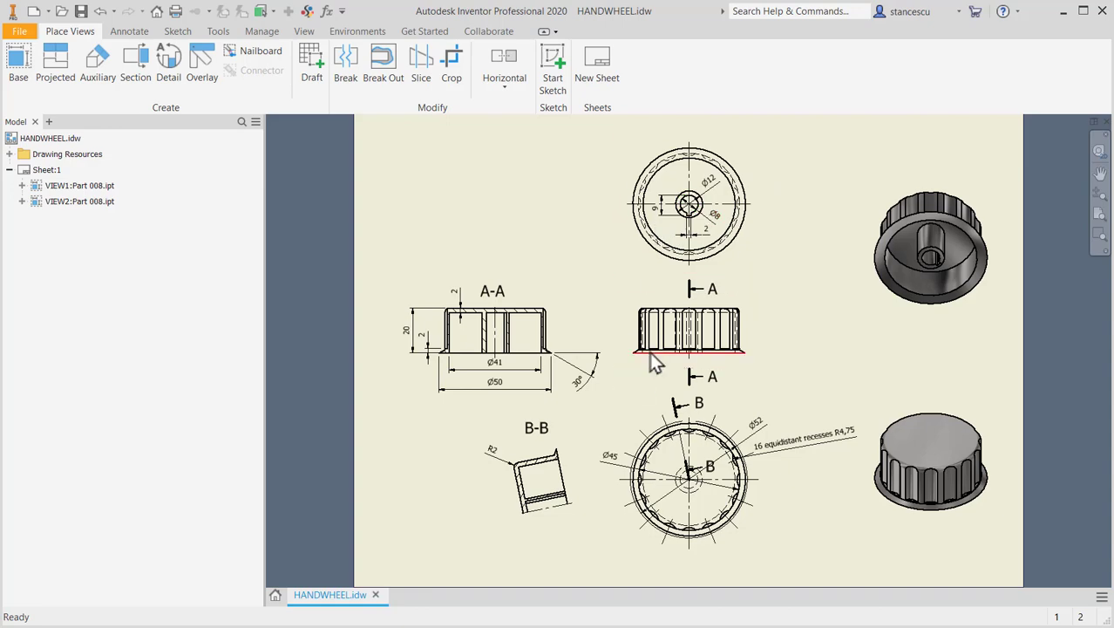
# Step: Inspect section A-A on the drawing, checking its 20 height and 30° chamfer dimensions
pyautogui.scroll(-4, 658, 384)
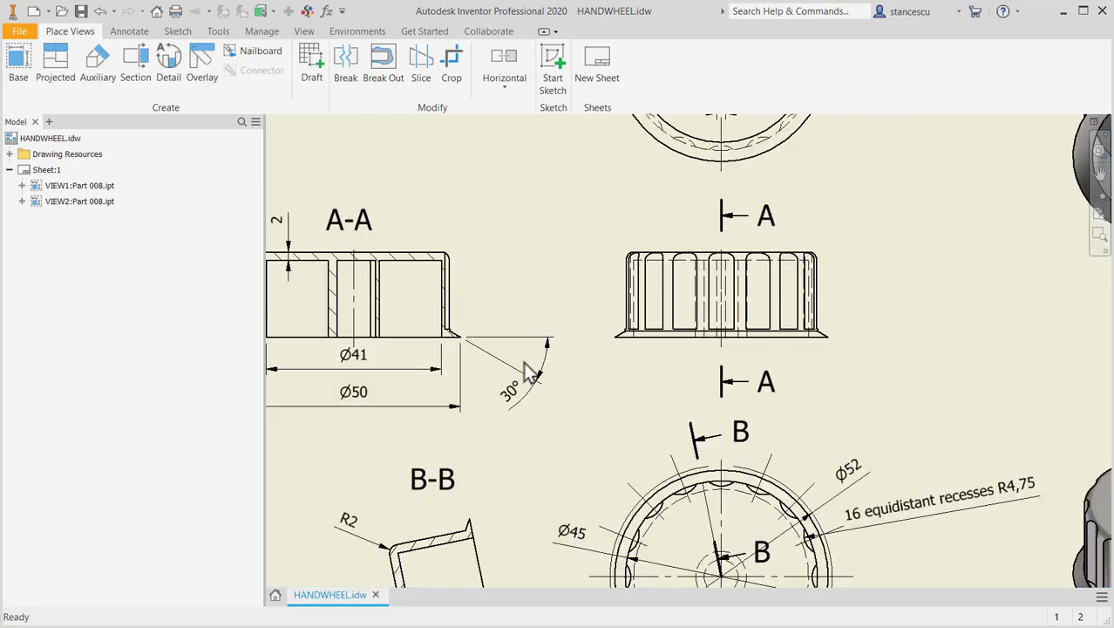
pyautogui.moveTo(527, 370); pyautogui.dragTo(618, 372, button='middle')
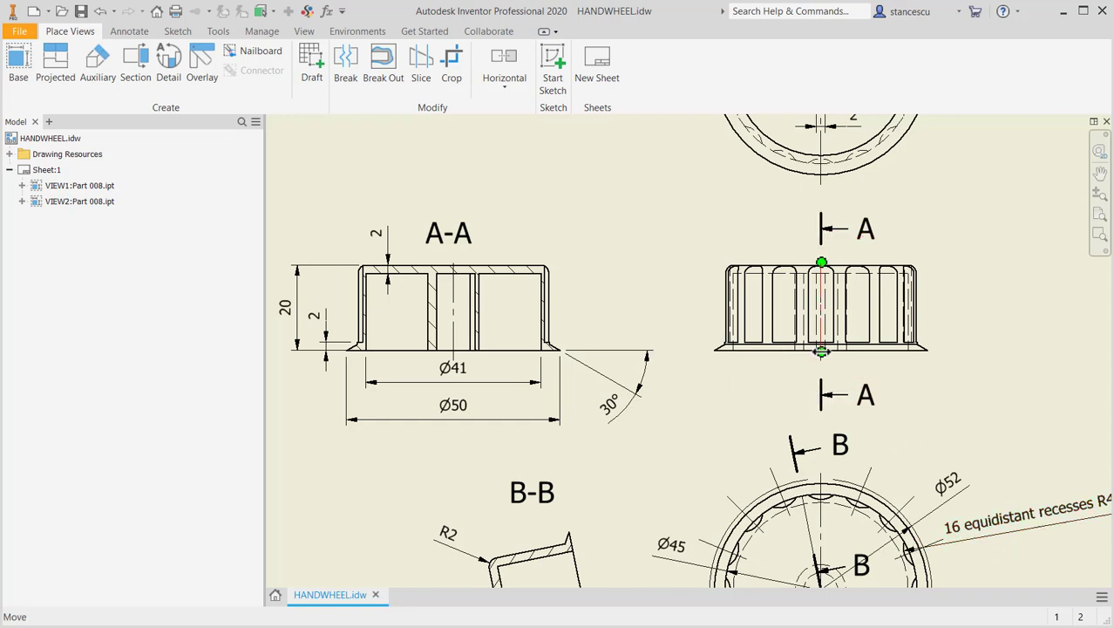
pyautogui.scroll(3, 791, 366)
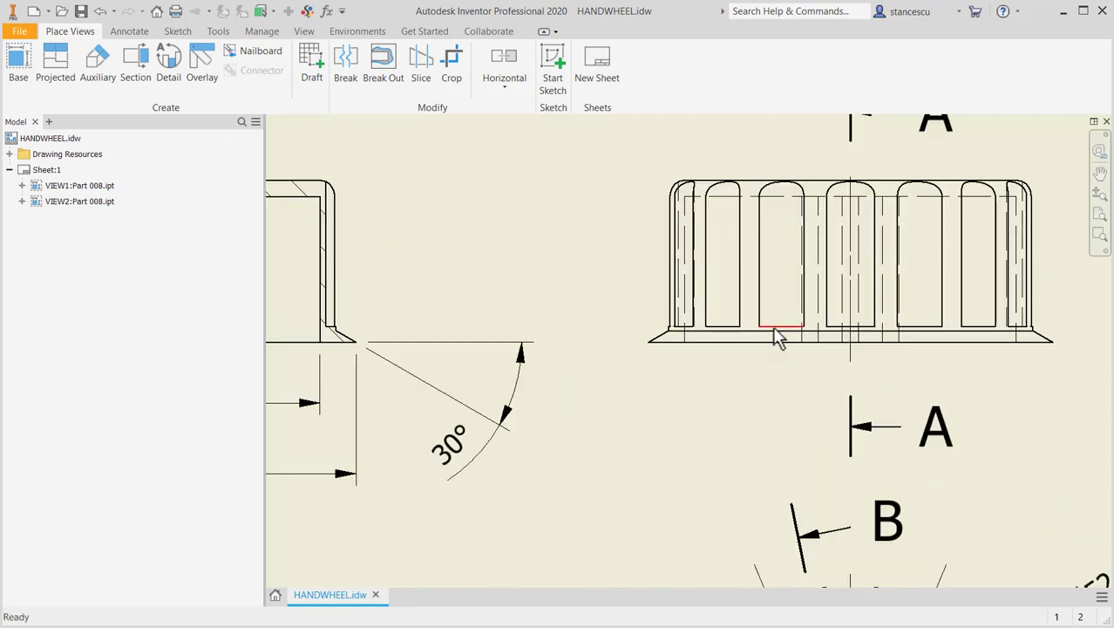
pyautogui.scroll(-2, 739, 373)
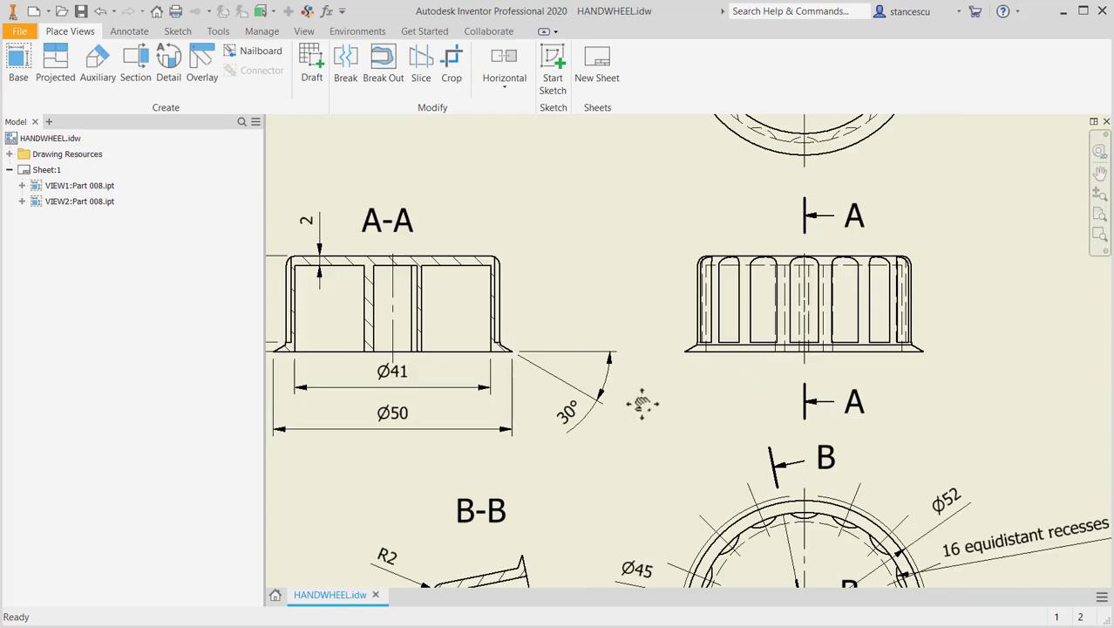
pyautogui.moveTo(642, 404); pyautogui.dragTo(839, 408, button='middle')
pyautogui.scroll(-1, 454, 344)
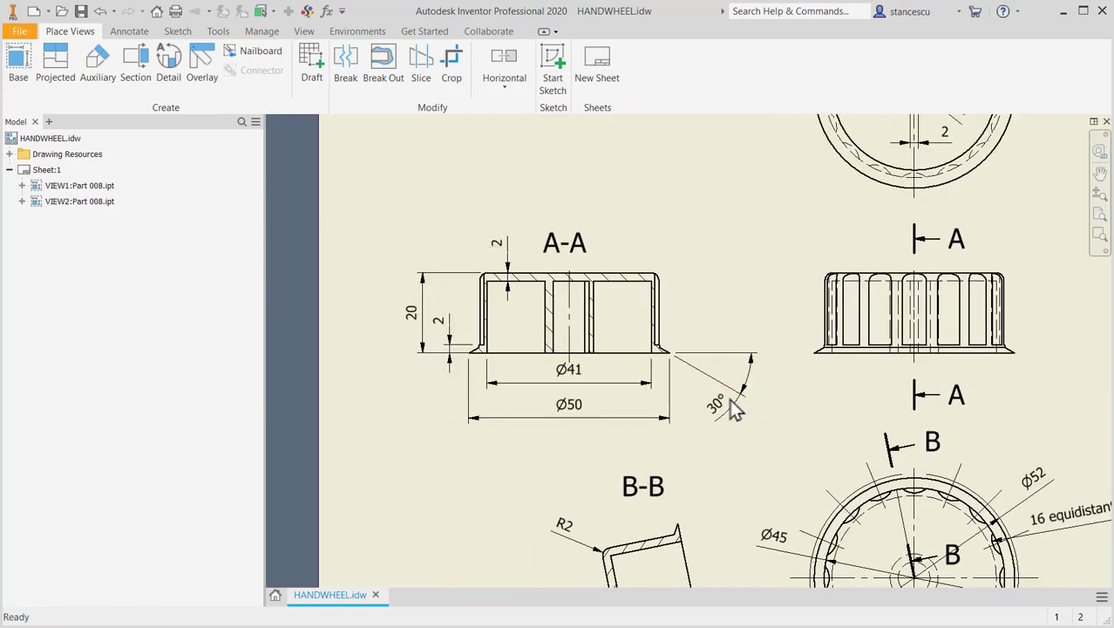
pyautogui.click(477, 358)
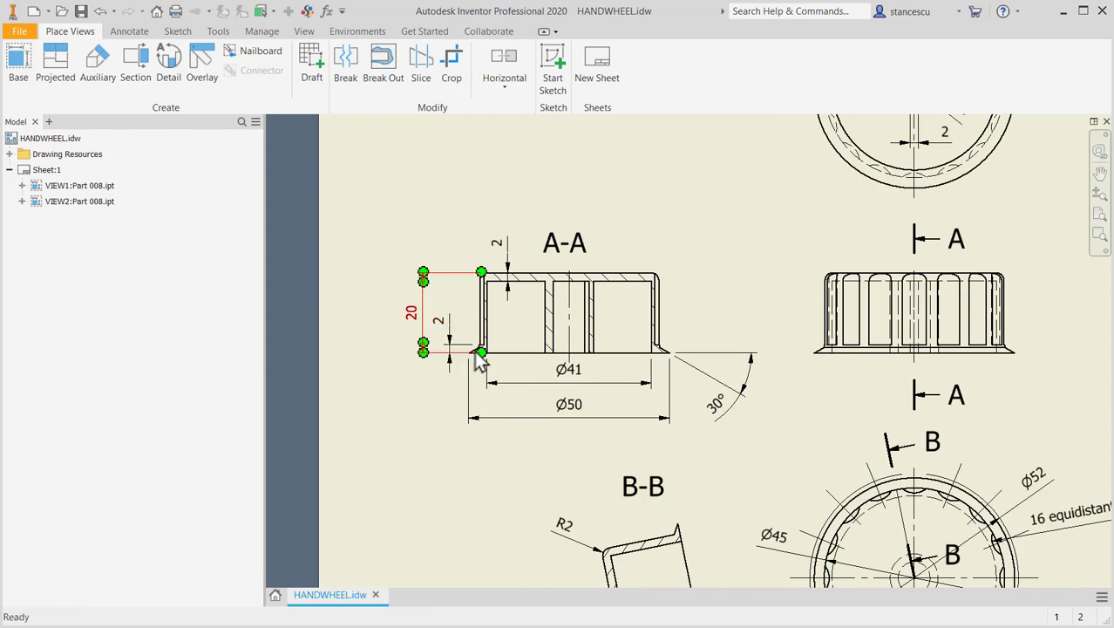
pyautogui.scroll(3, 479, 359)
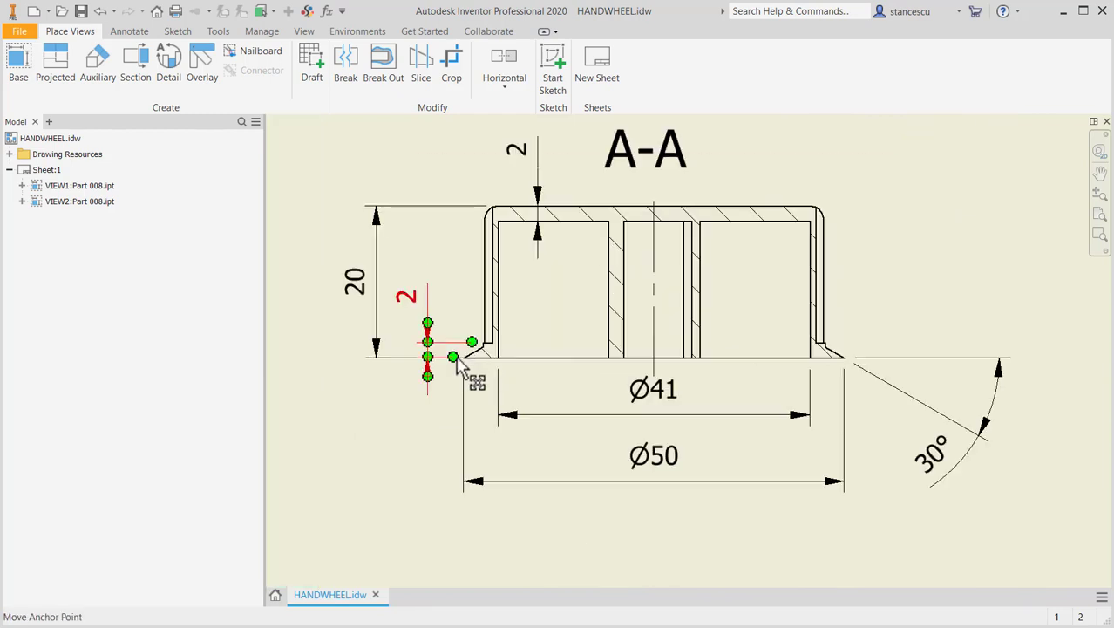
pyautogui.click(963, 417)
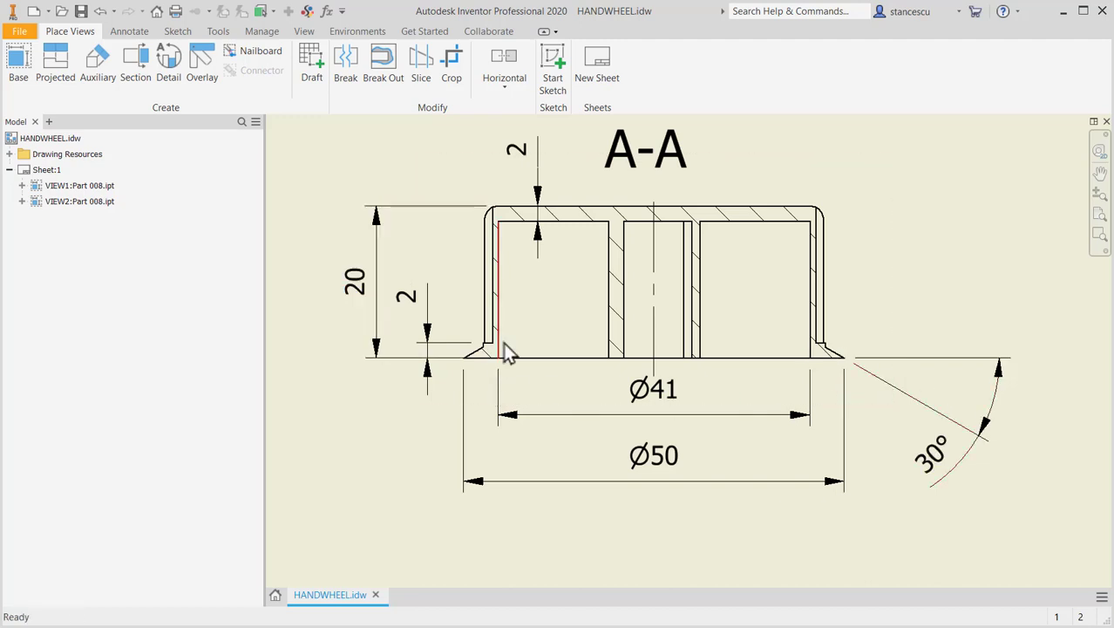
# Step: Pan to view B-B and the circular view, then fit the whole sheet
pyautogui.scroll(5, 476, 362)
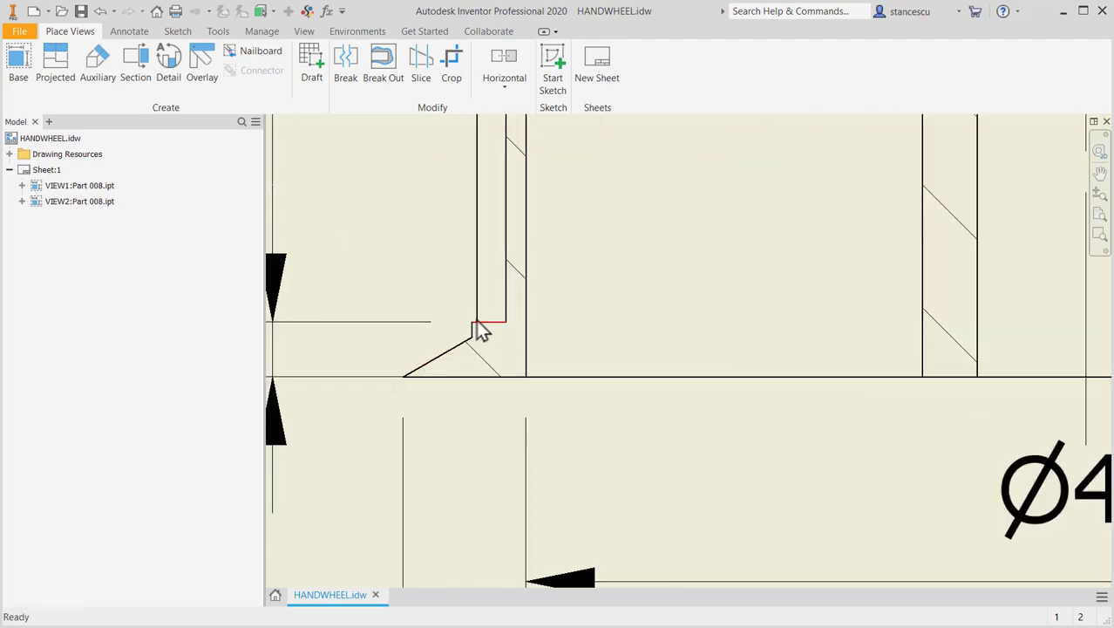
pyautogui.scroll(-5, 553, 321)
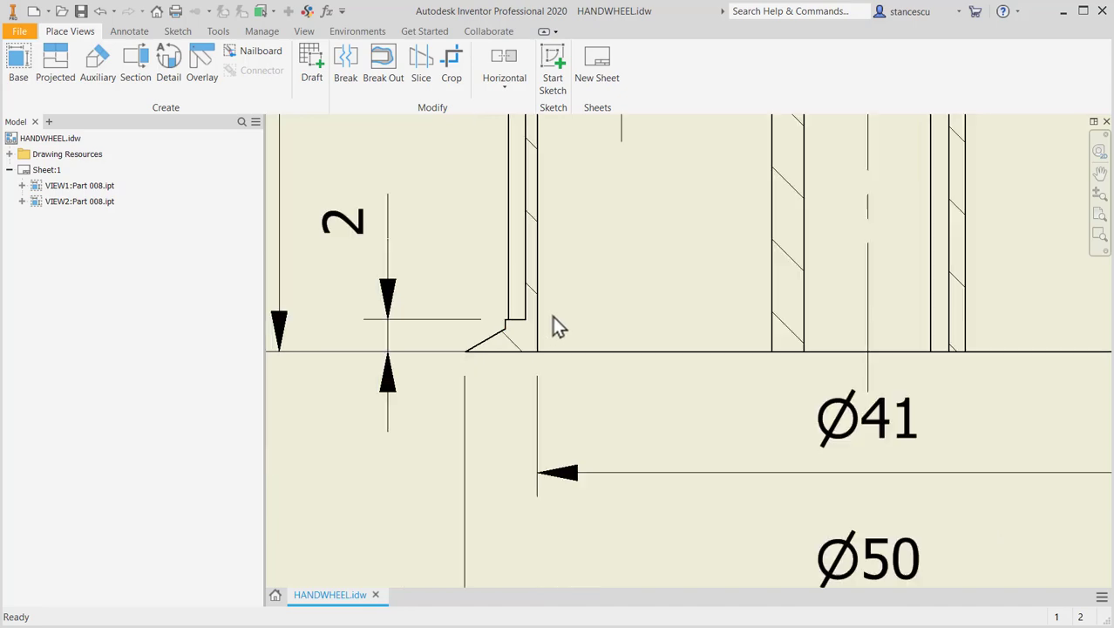
pyautogui.moveTo(645, 324)
pyautogui.mouseDown(button='middle')
pyautogui.moveTo(589, 322)
pyautogui.moveTo(552, 291)
pyautogui.moveTo(524, 292)
pyautogui.mouseUp(button='middle')
pyautogui.scroll(-3, 589, 330)
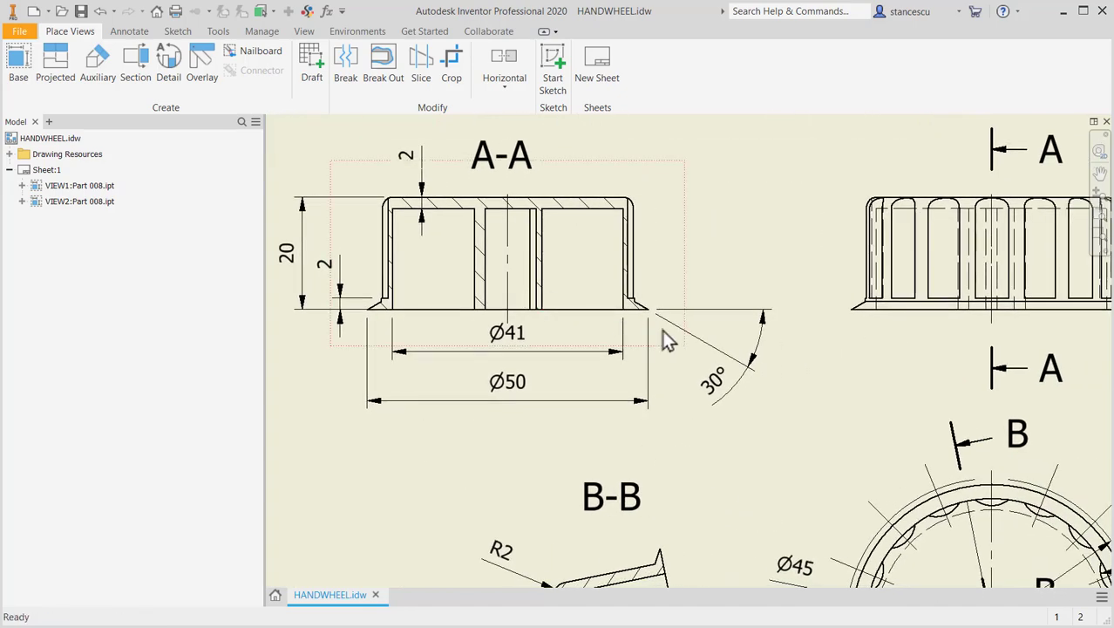
pyautogui.moveTo(662, 327)
pyautogui.mouseDown(button='middle')
pyautogui.moveTo(604, 219)
pyautogui.moveTo(571, 188)
pyautogui.mouseUp(button='middle')
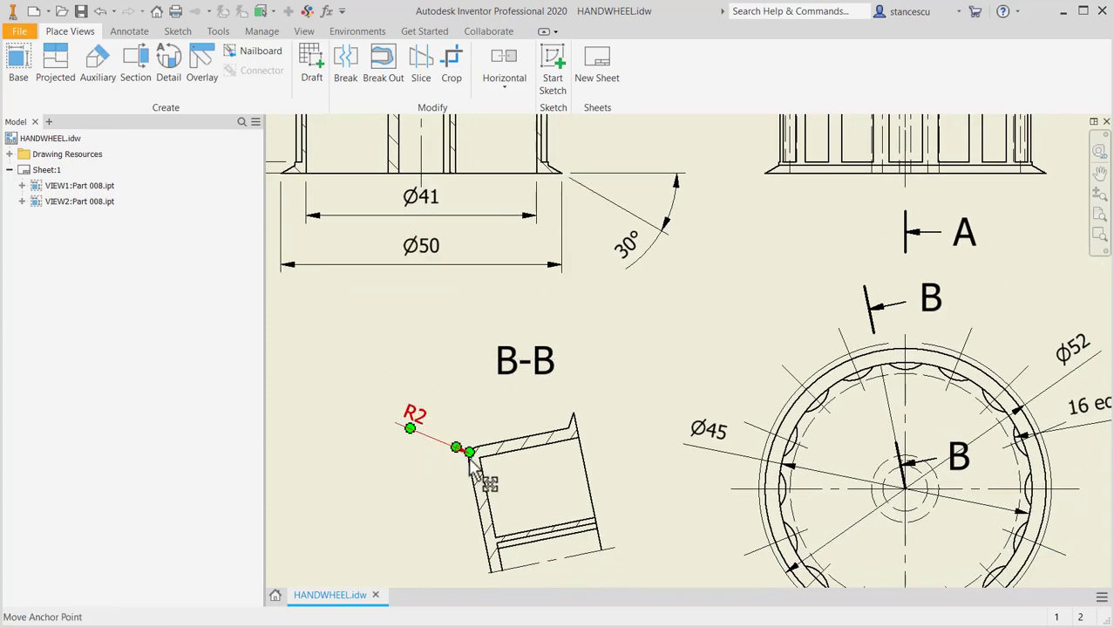
pyautogui.moveTo(758, 308); pyautogui.dragTo(612, 328, button='middle')
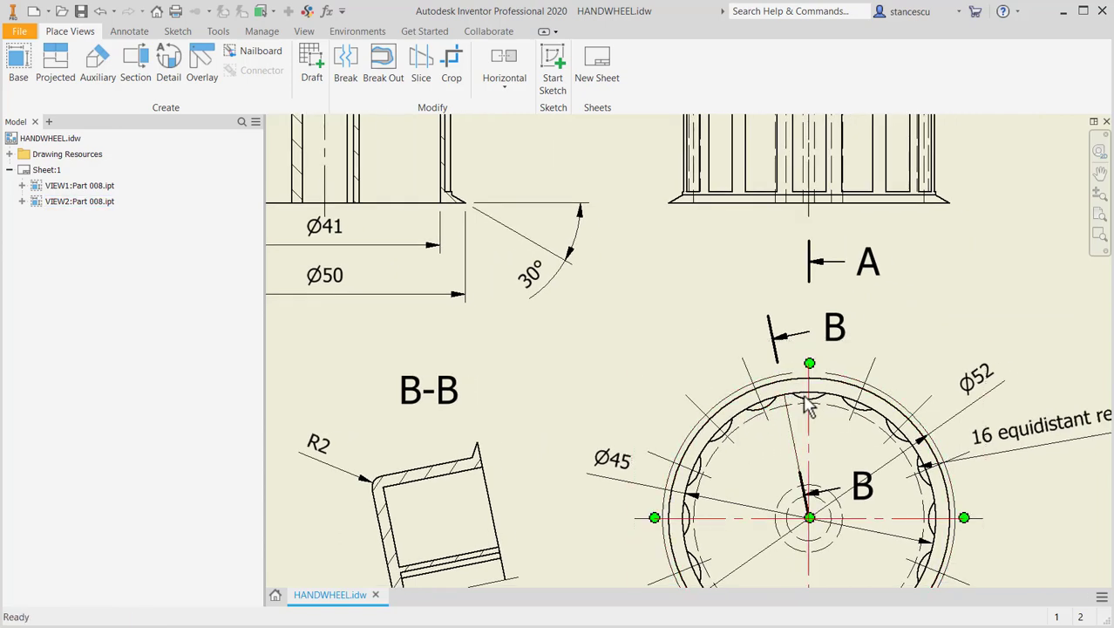
pyautogui.moveTo(790, 368); pyautogui.dragTo(715, 360, button='middle')
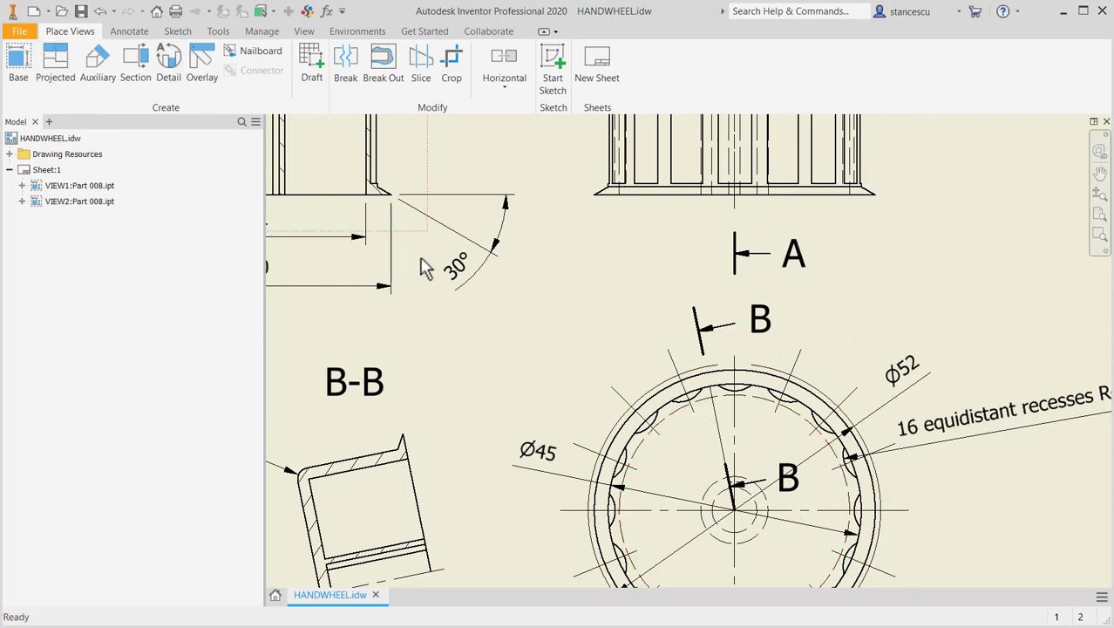
pyautogui.press('Home')
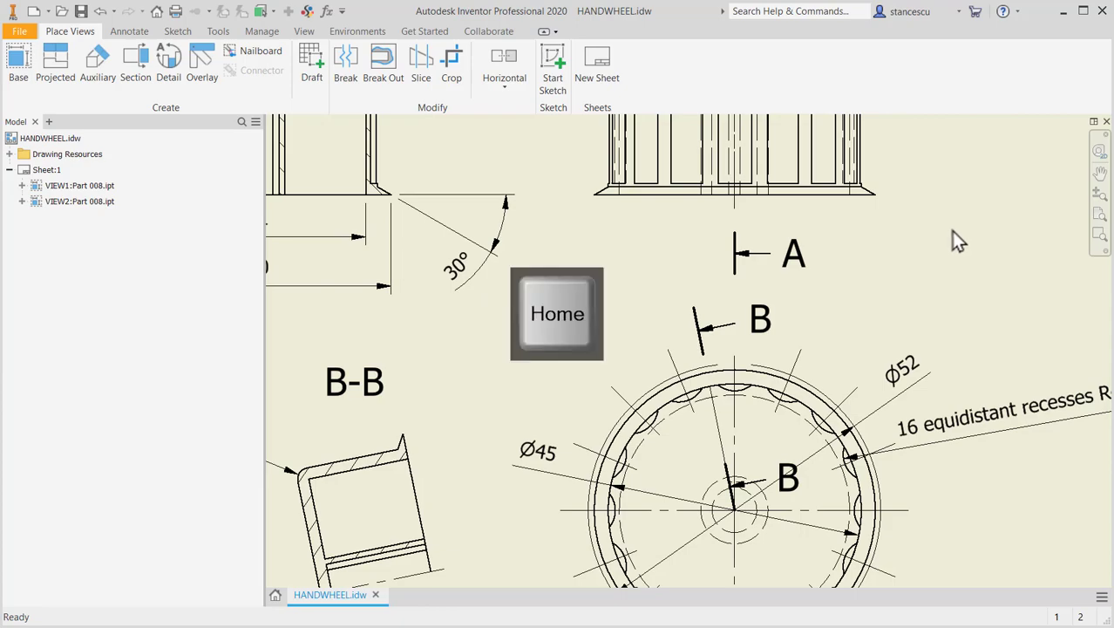
# Step: Create a new part from Standard (mm).ipt and start a 2D sketch on the XY plane
pyautogui.click(33, 11)
pyautogui.doubleClick(523, 135)
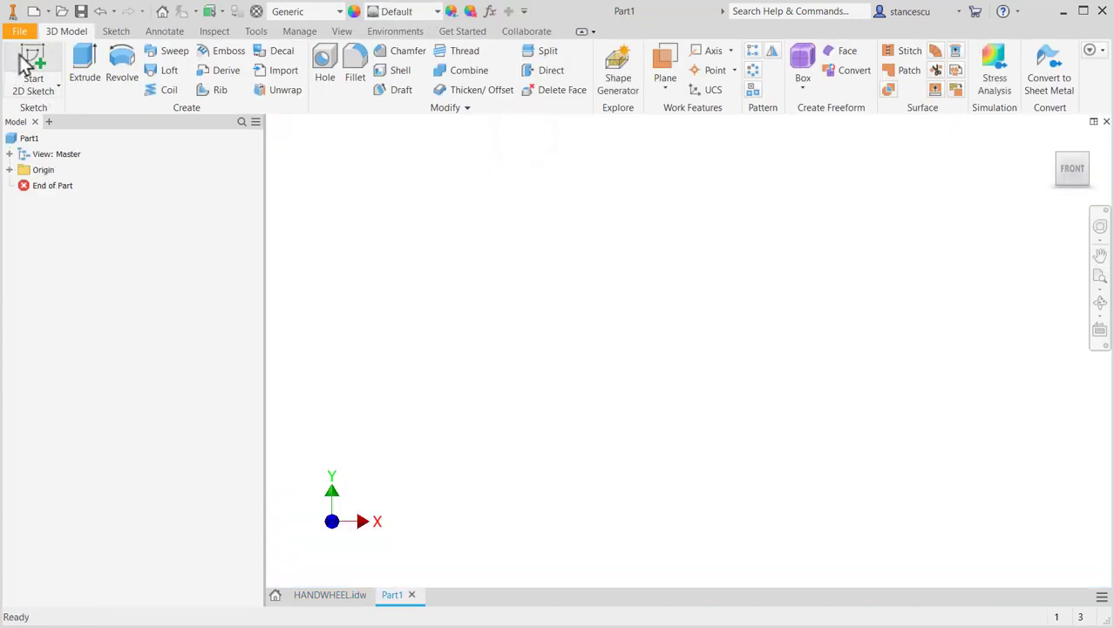
pyautogui.click(30, 65)
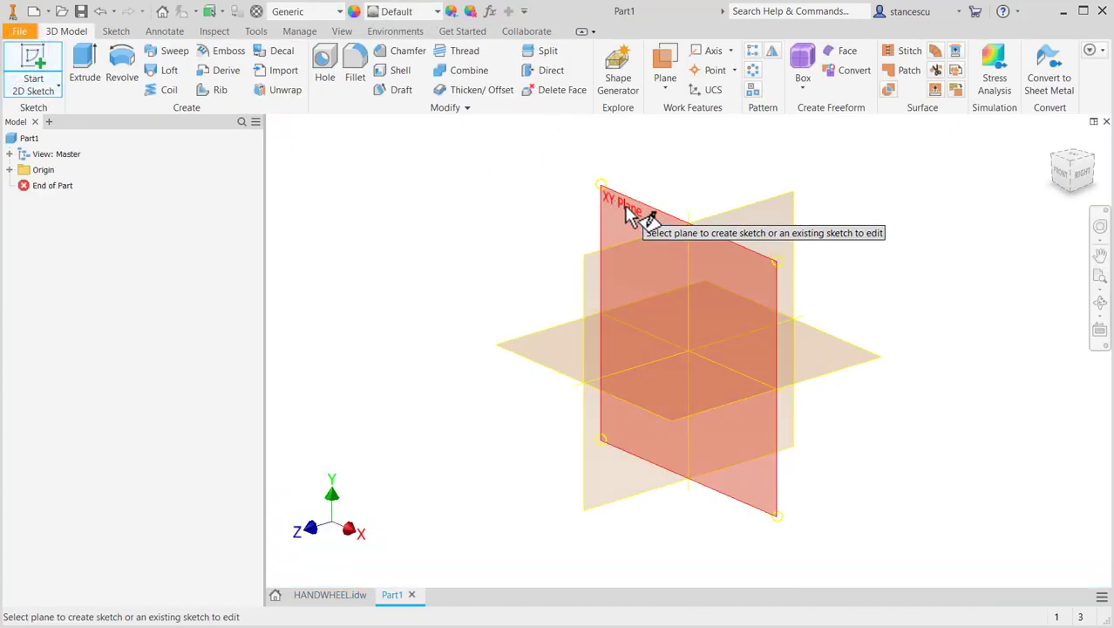
pyautogui.click(624, 206)
pyautogui.moveTo(614, 312); pyautogui.dragTo(755, 450, button='middle')
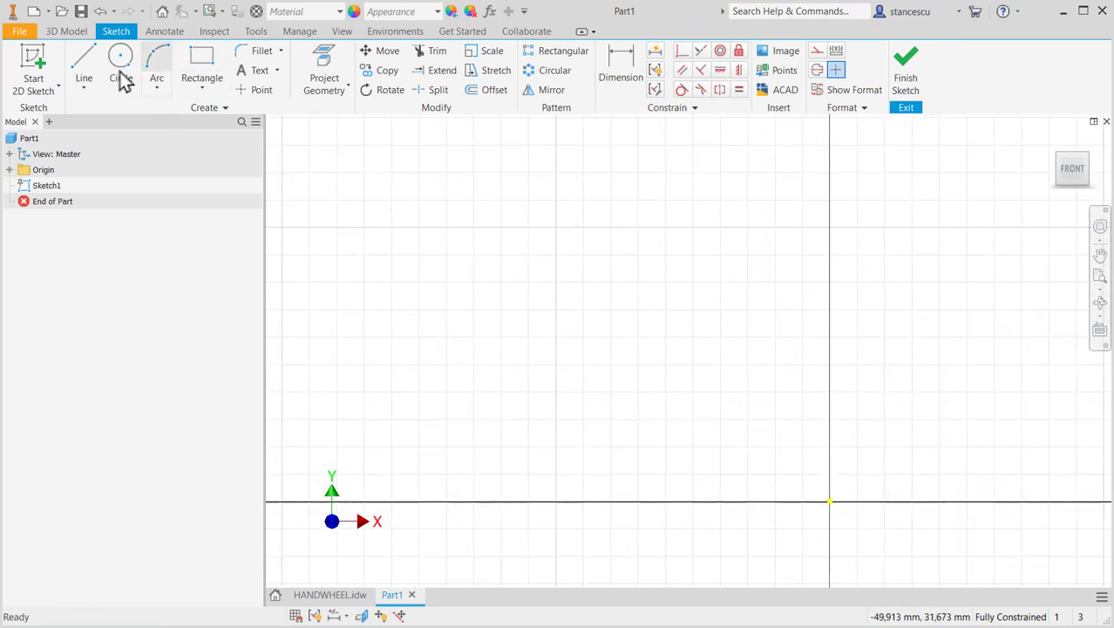
# Step: Draw line segments for the inner wall, the top cap edge and the outer wall
pyautogui.click(83, 68)
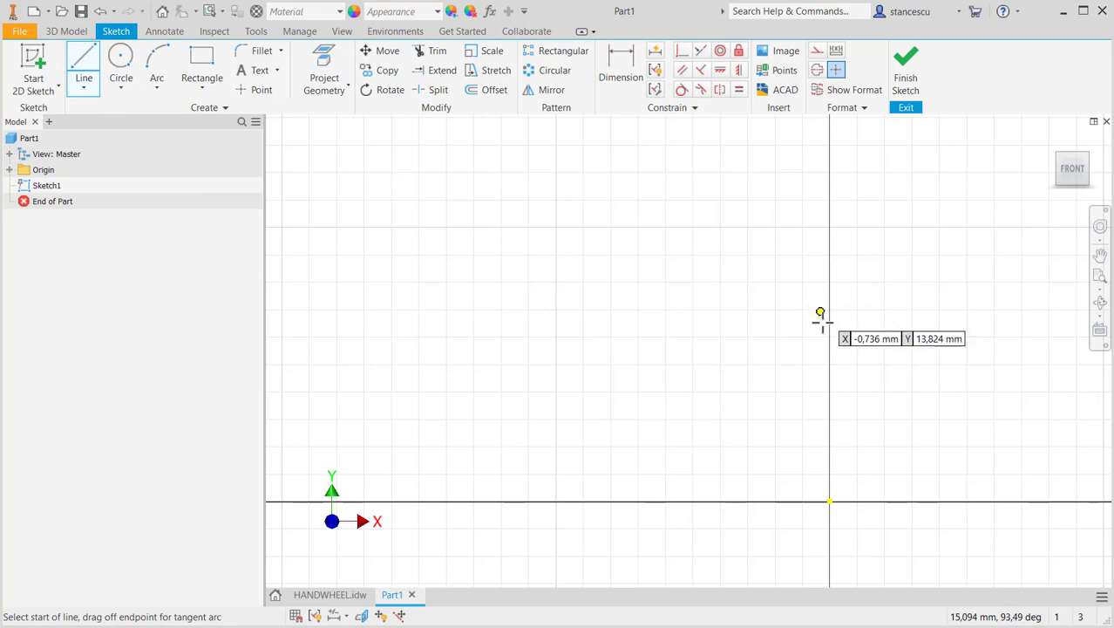
pyautogui.click(818, 333)
pyautogui.click(799, 334)
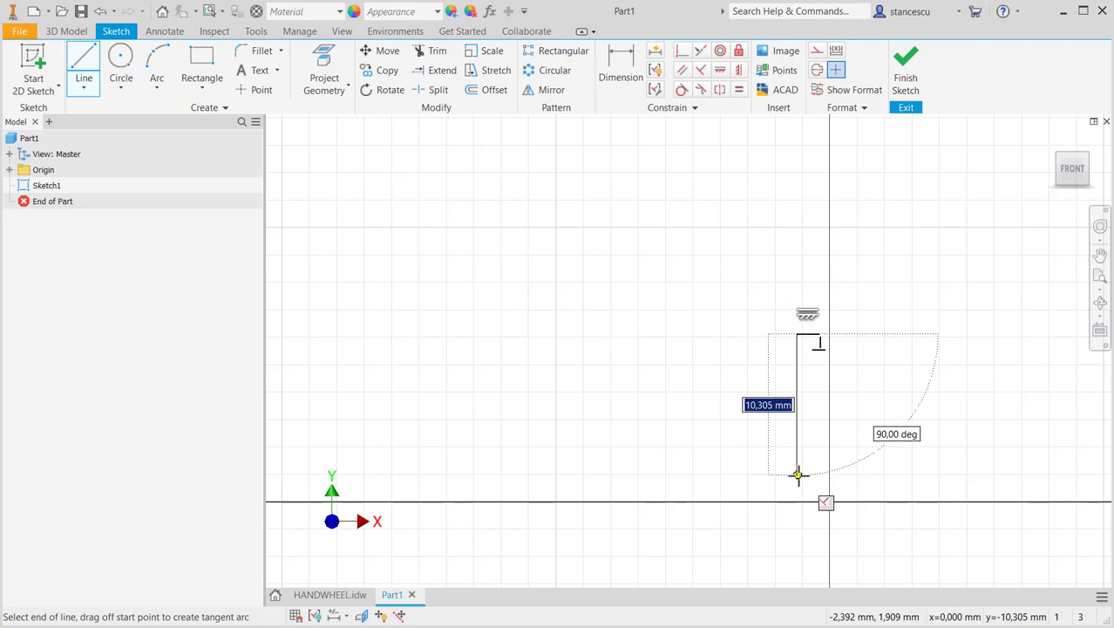
pyautogui.click(798, 475)
pyautogui.click(785, 475)
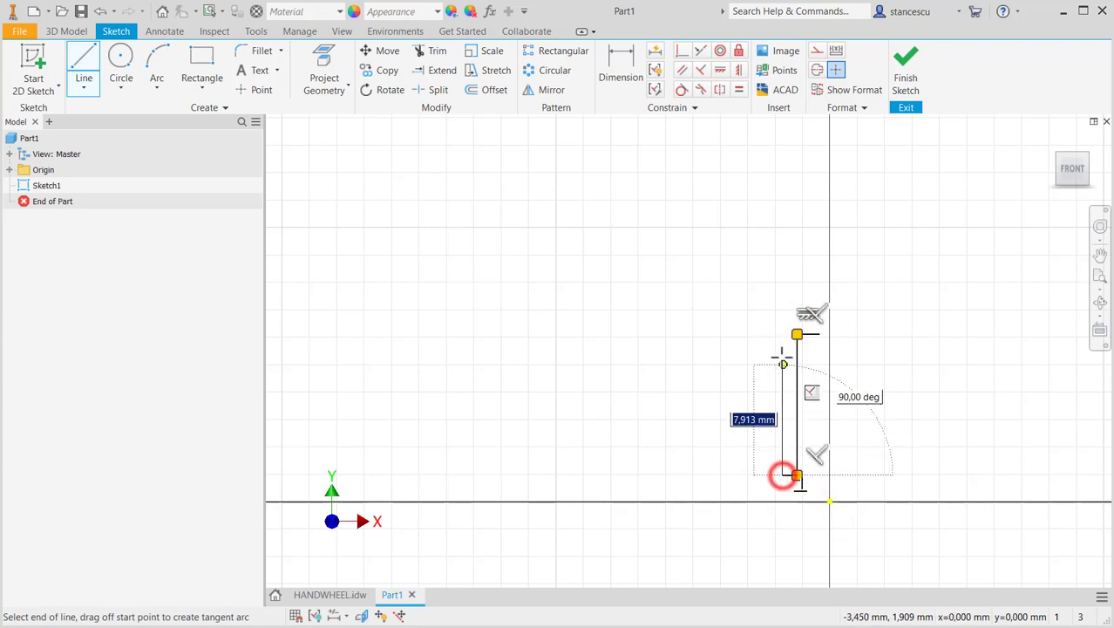
pyautogui.click(783, 334)
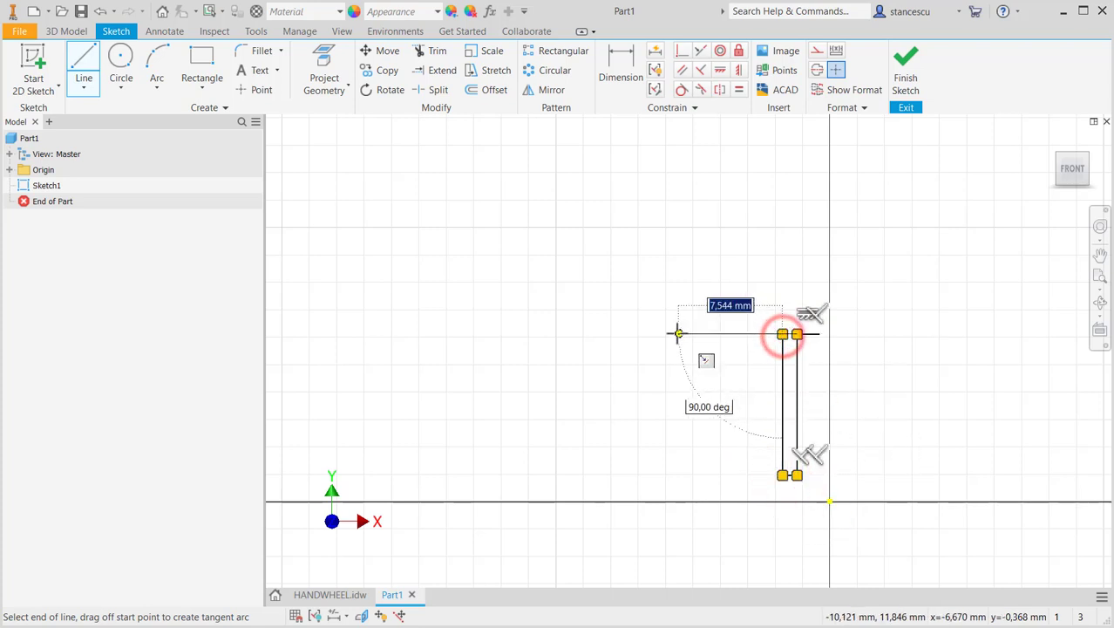
pyautogui.click(640, 334)
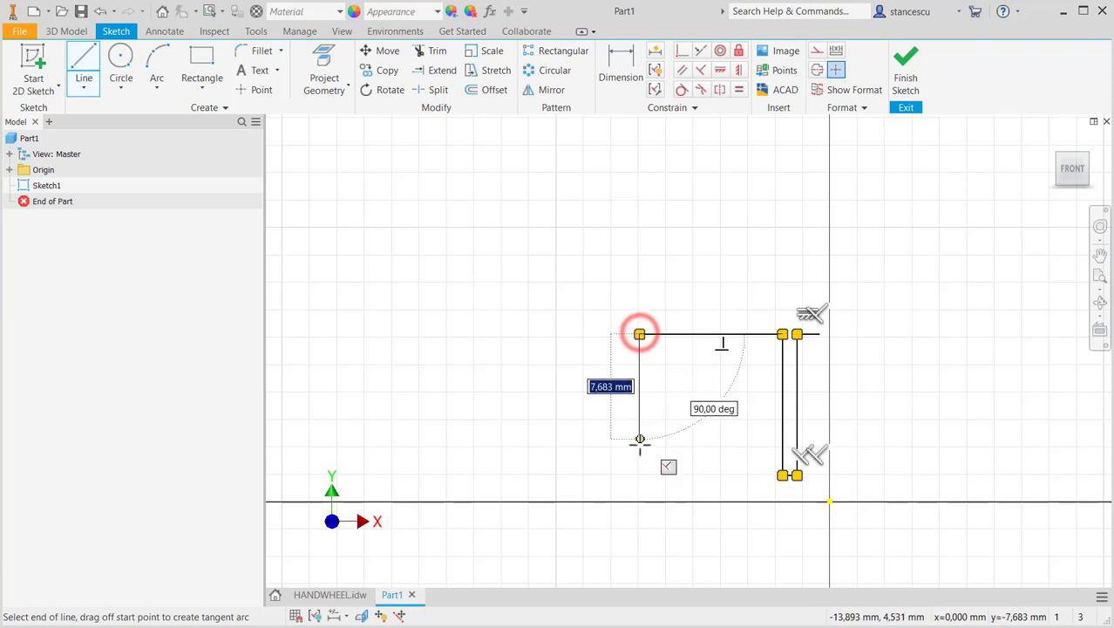
pyautogui.click(640, 475)
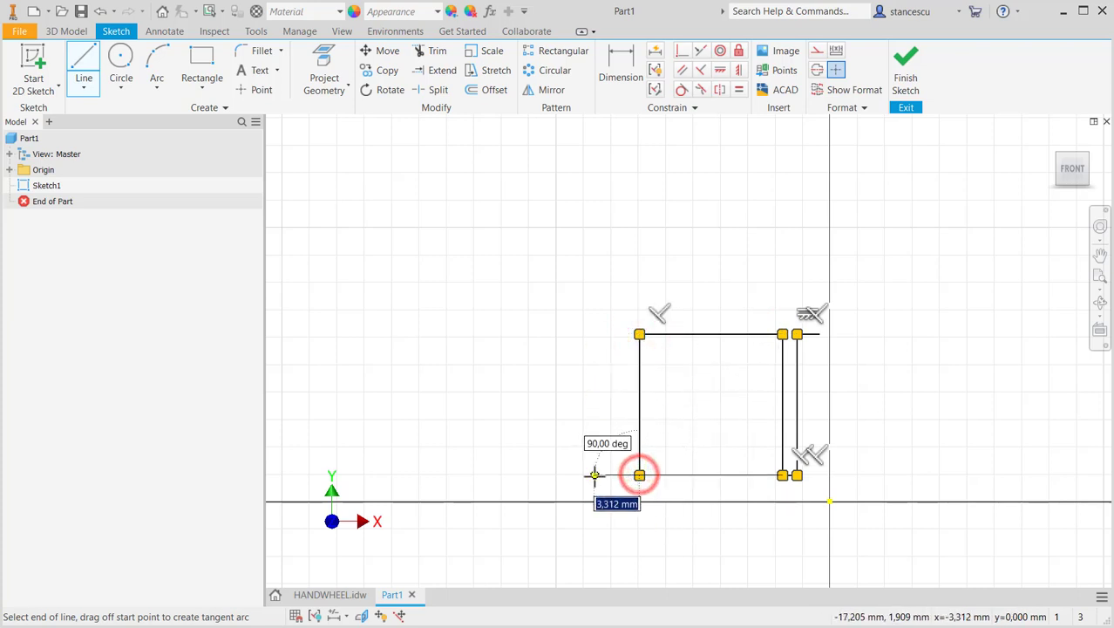
# Step: Add the base flange, chamfer edge, tangent-arc top corner and top edge, then close the profile
pyautogui.click(583, 474)
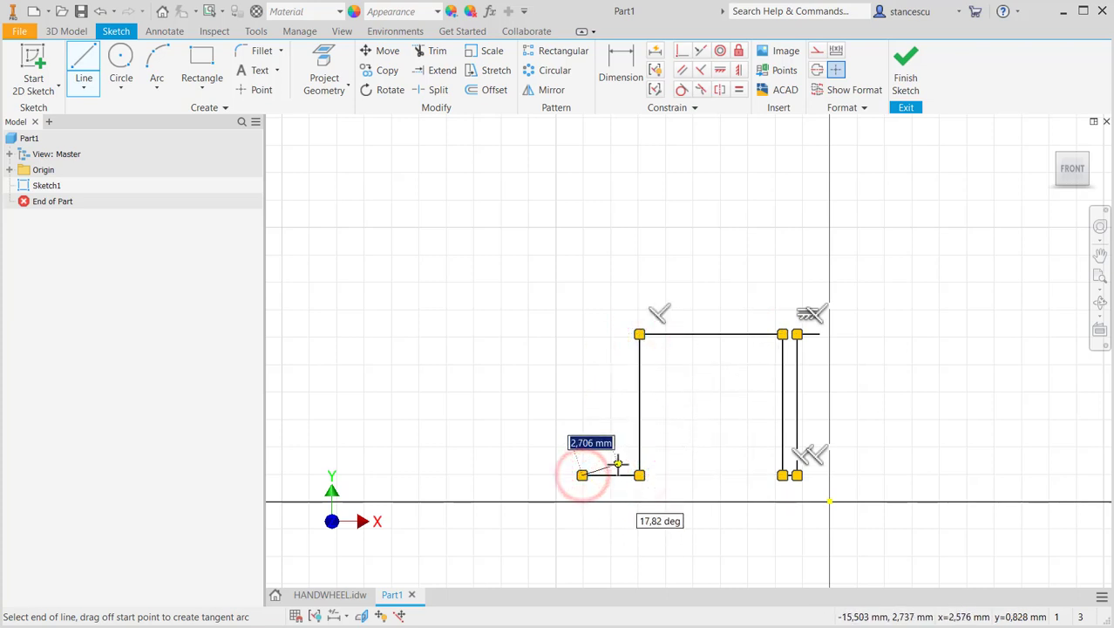
pyautogui.click(617, 464)
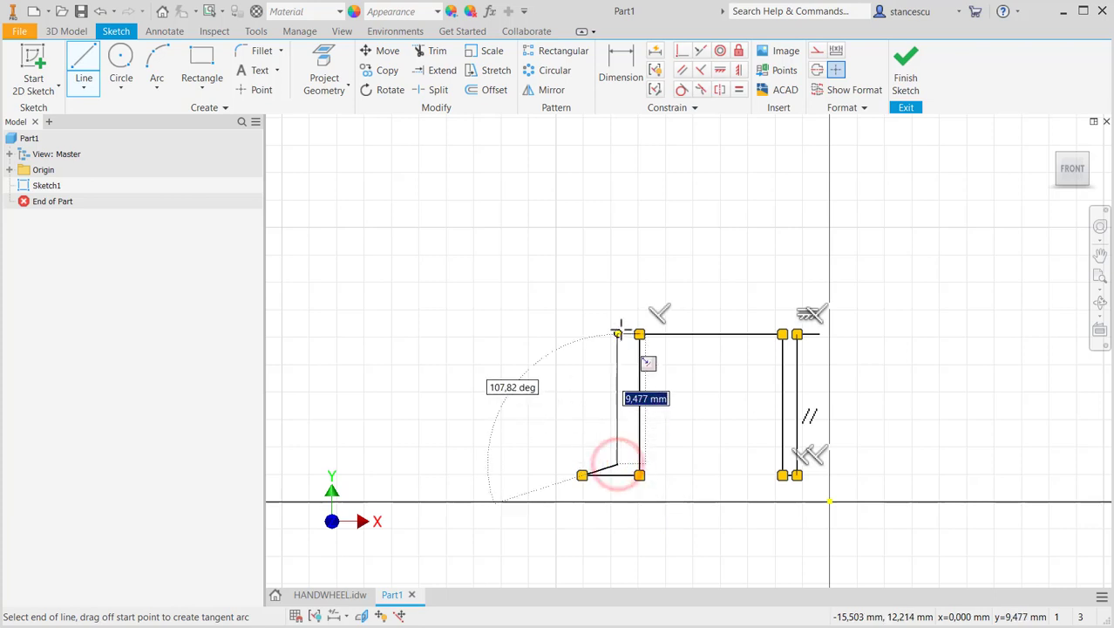
pyautogui.click(617, 313)
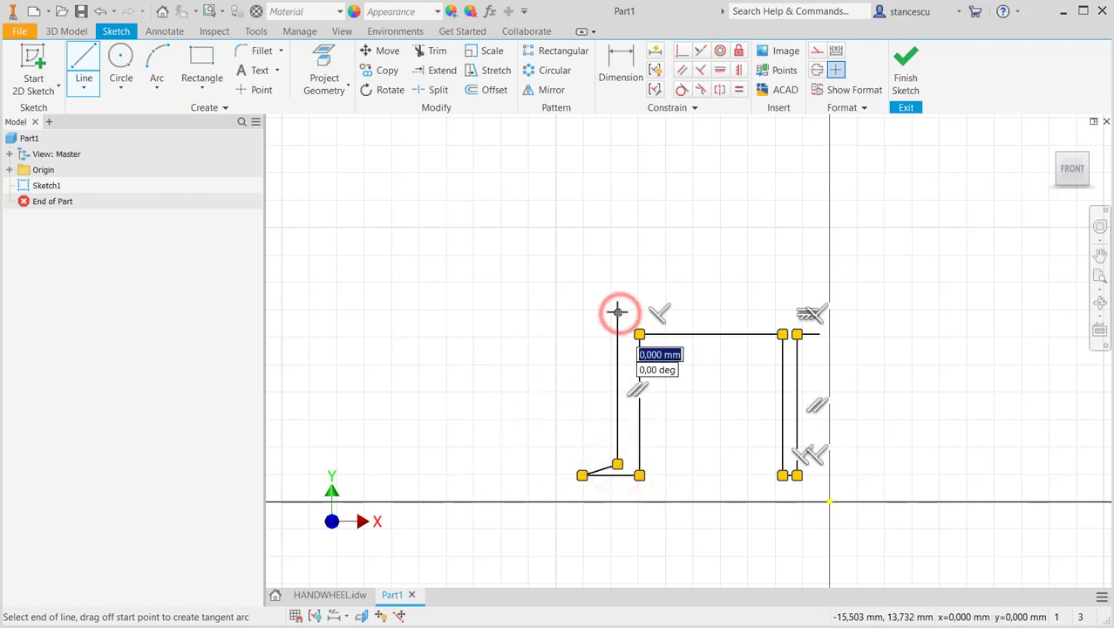
pyautogui.moveTo(617, 311); pyautogui.dragTo(635, 293)
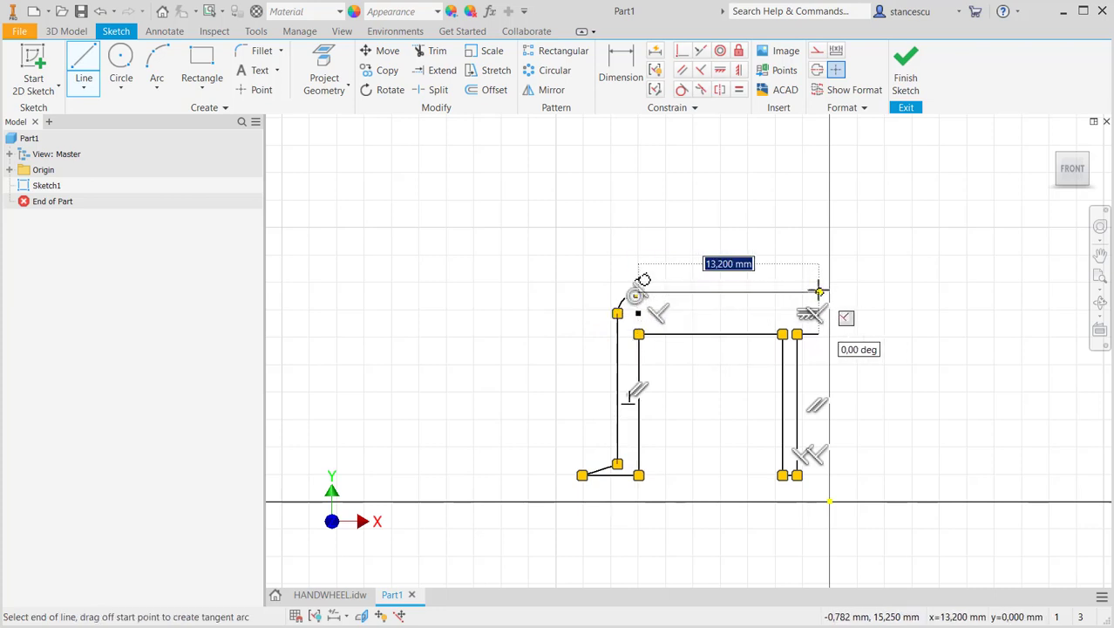
pyautogui.click(818, 293)
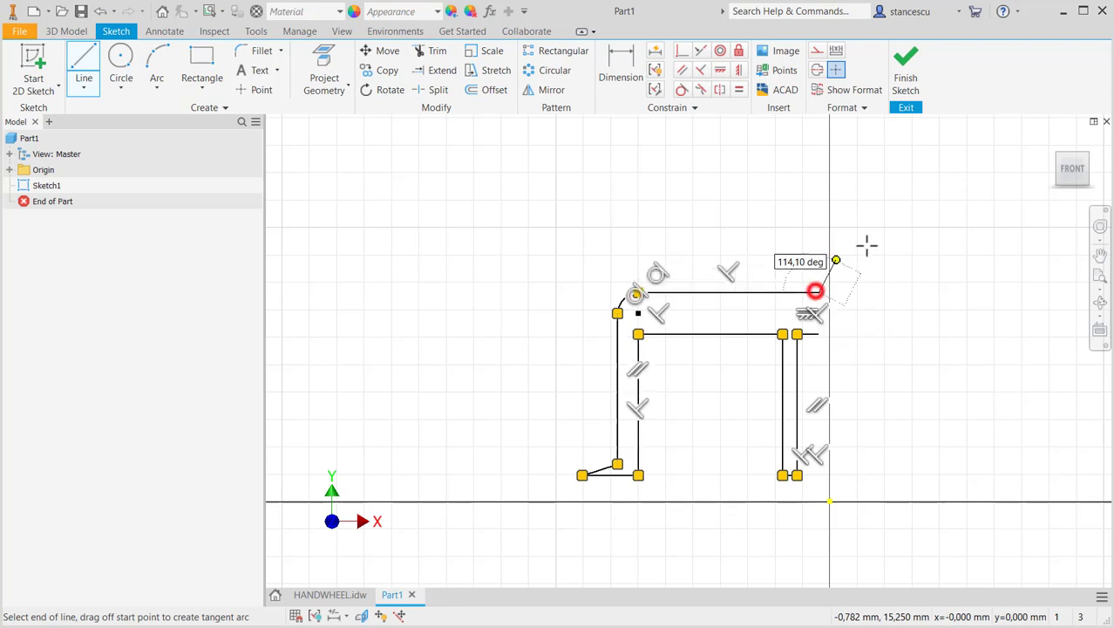
pyautogui.rightClick(934, 254)
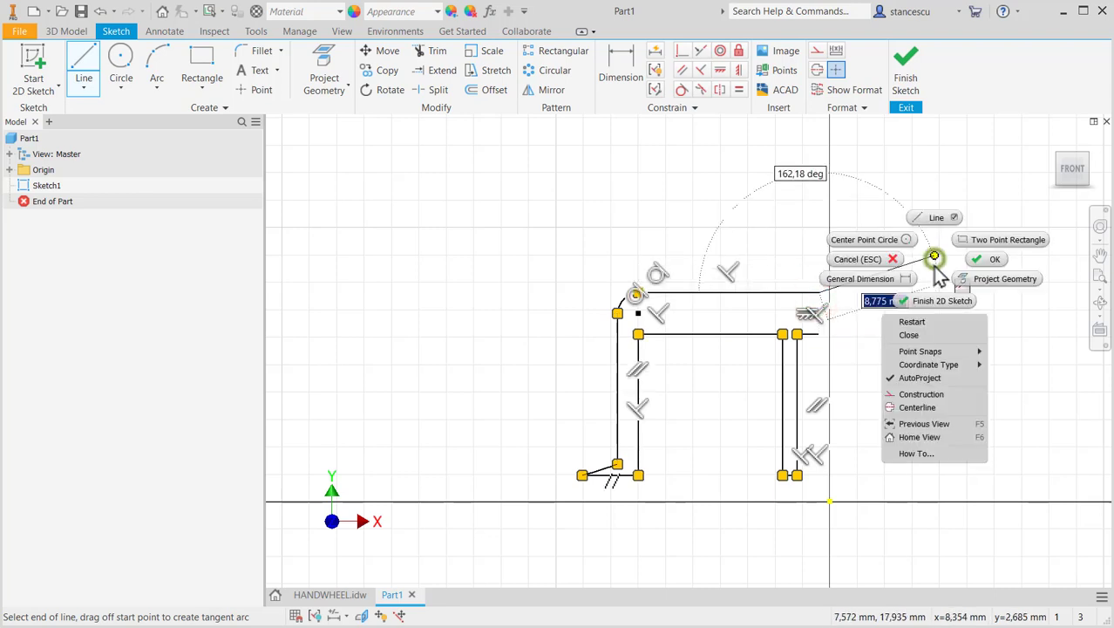
pyautogui.click(912, 334)
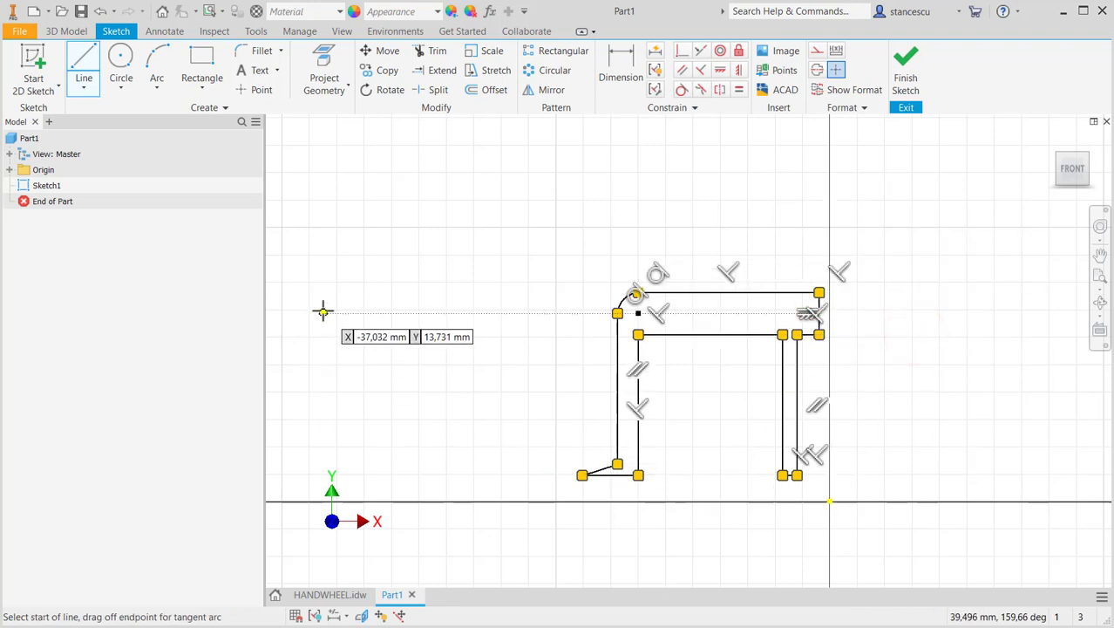
# Step: Drag the top line down and the inner line up to thin the top wall, then inspect it
pyautogui.press('Escape')
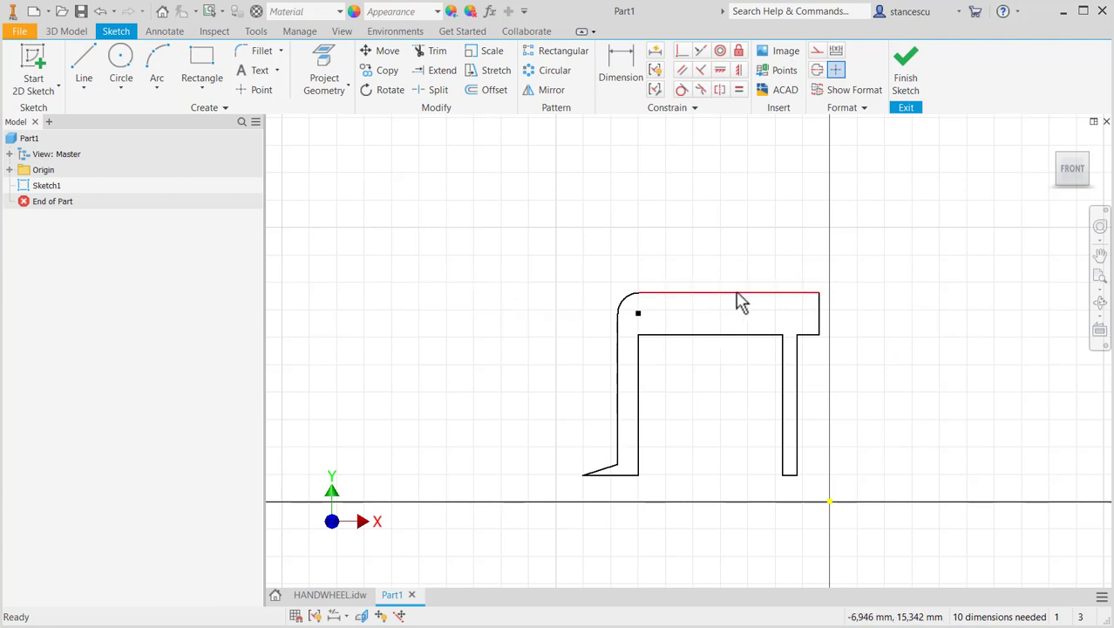
pyautogui.moveTo(737, 293)
pyautogui.mouseDown()
pyautogui.moveTo(740, 314)
pyautogui.moveTo(734, 303)
pyautogui.mouseUp()
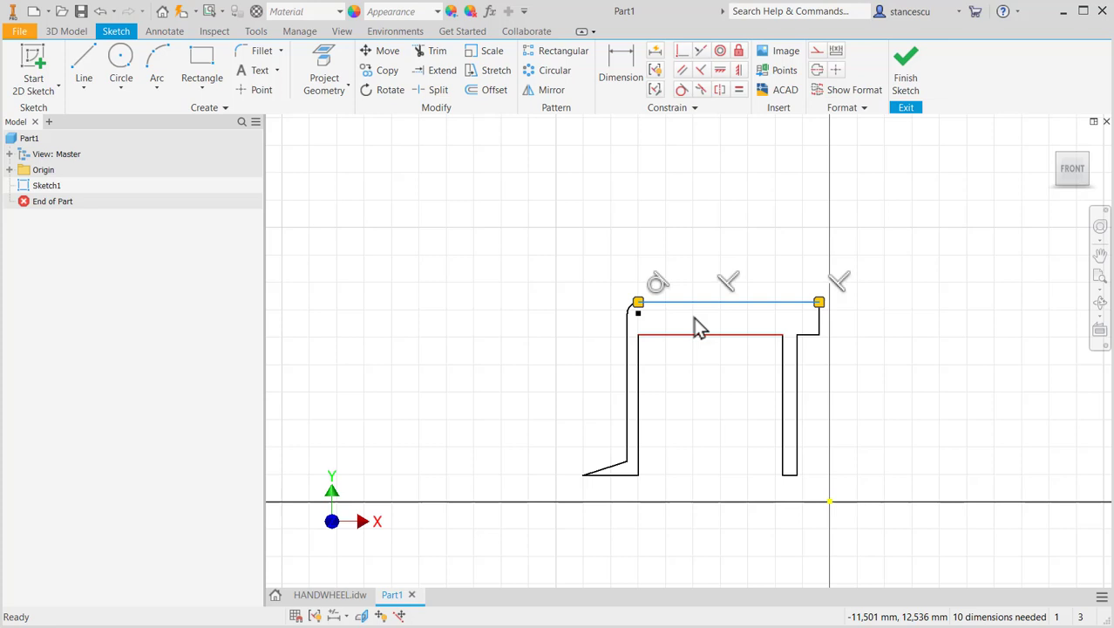
pyautogui.moveTo(725, 343); pyautogui.dragTo(724, 327)
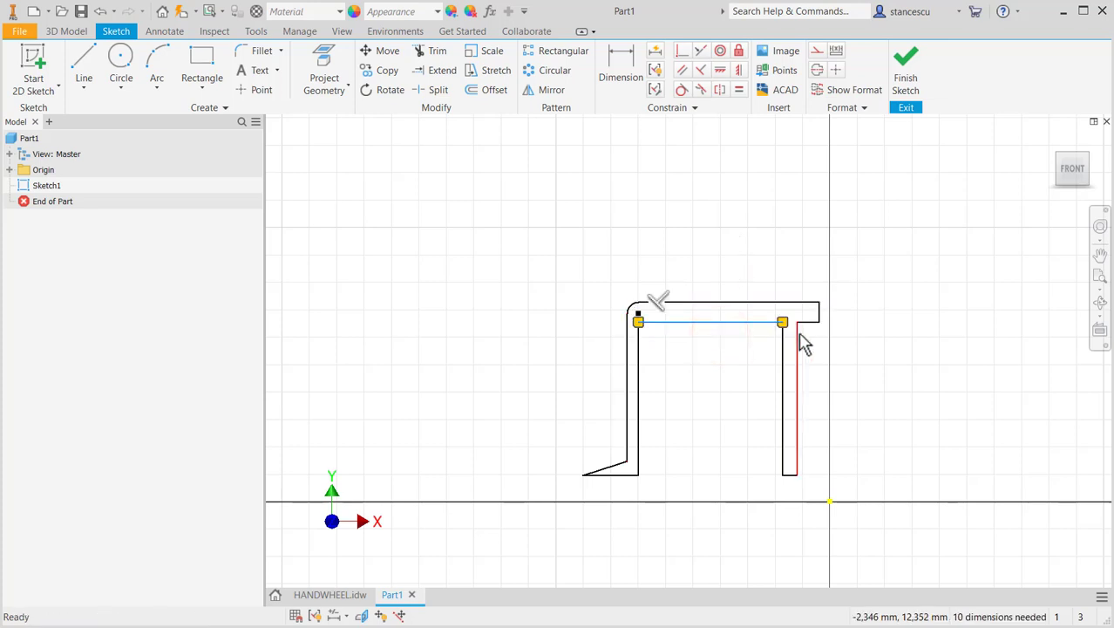
pyautogui.click(717, 356)
pyautogui.press('Escape')
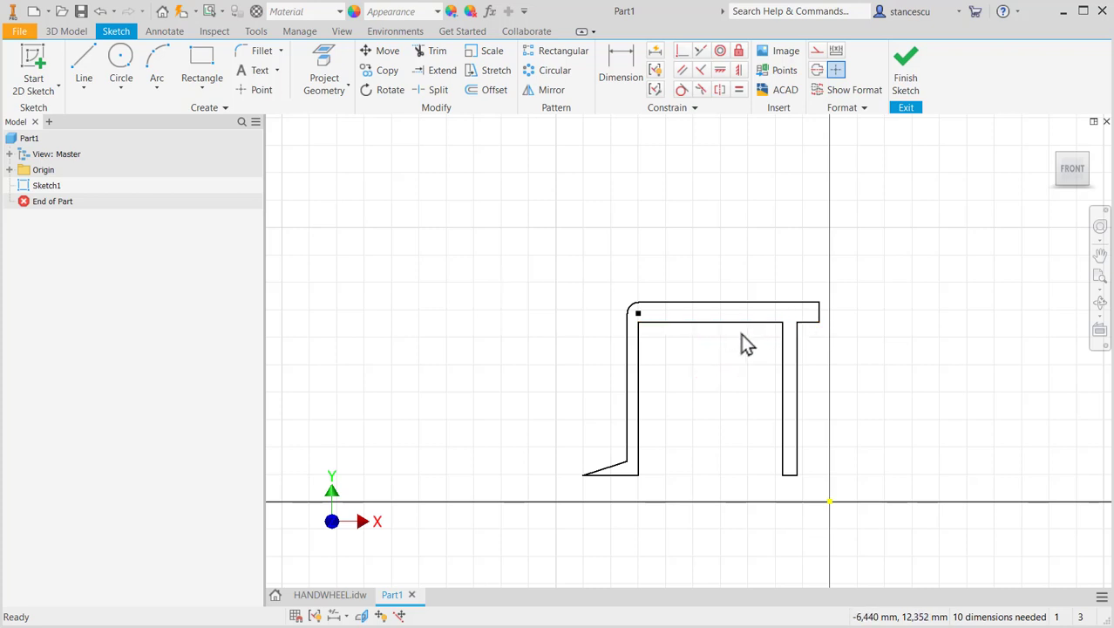
pyautogui.moveTo(739, 336)
pyautogui.mouseDown()
pyautogui.moveTo(737, 350)
pyautogui.moveTo(735, 324)
pyautogui.mouseUp()
pyautogui.click(715, 358)
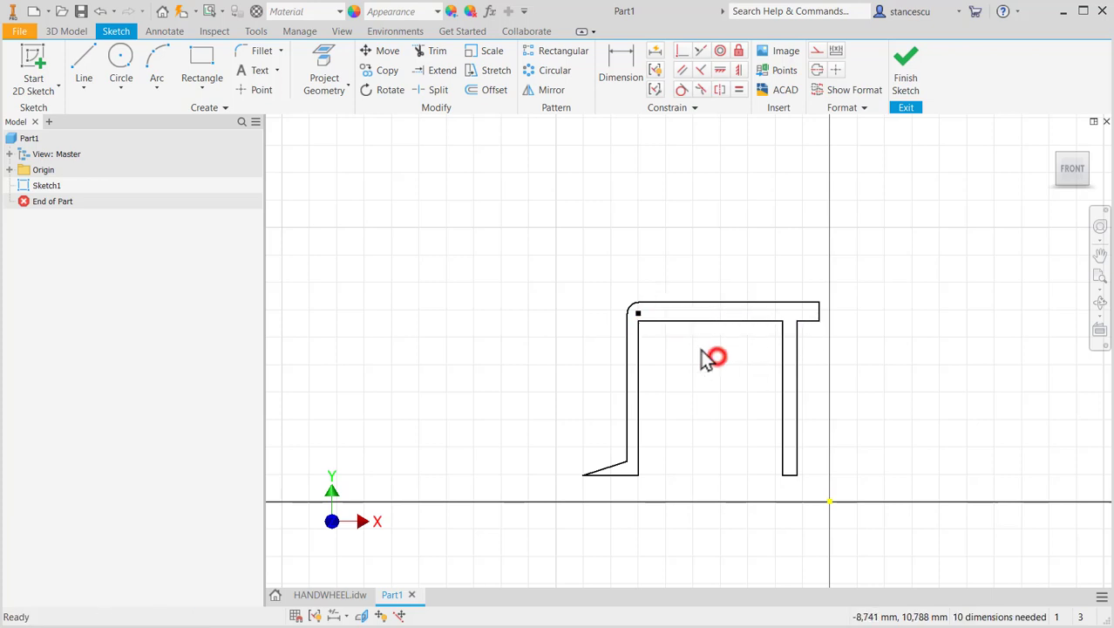
pyautogui.scroll(3, 715, 234)
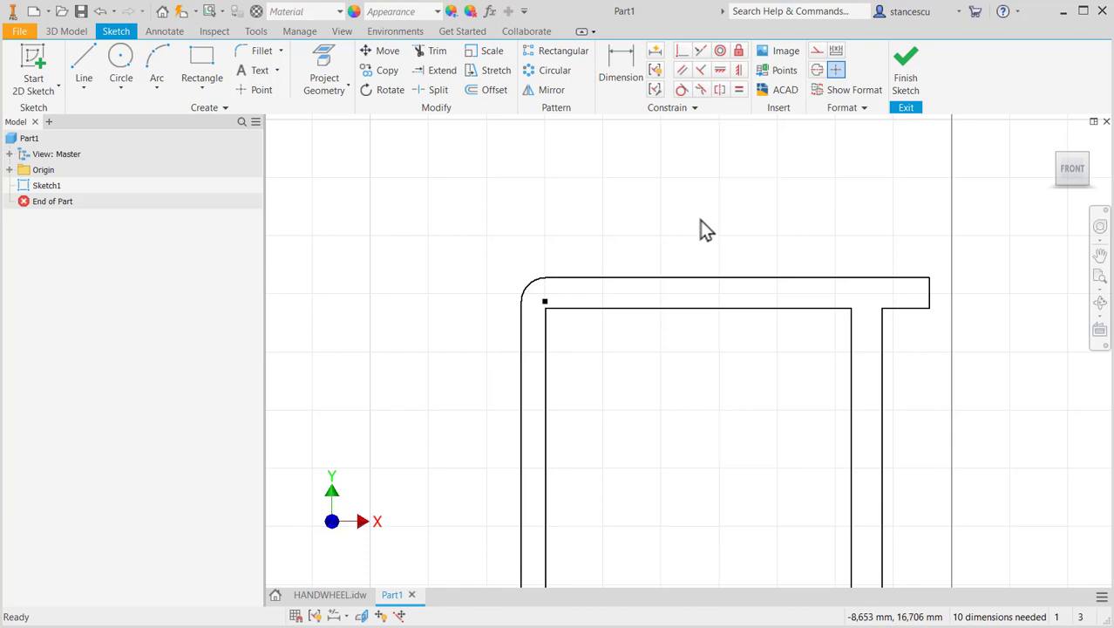
pyautogui.moveTo(706, 235); pyautogui.dragTo(683, 157, button='middle')
pyautogui.moveTo(699, 368); pyautogui.dragTo(695, 294, button='middle')
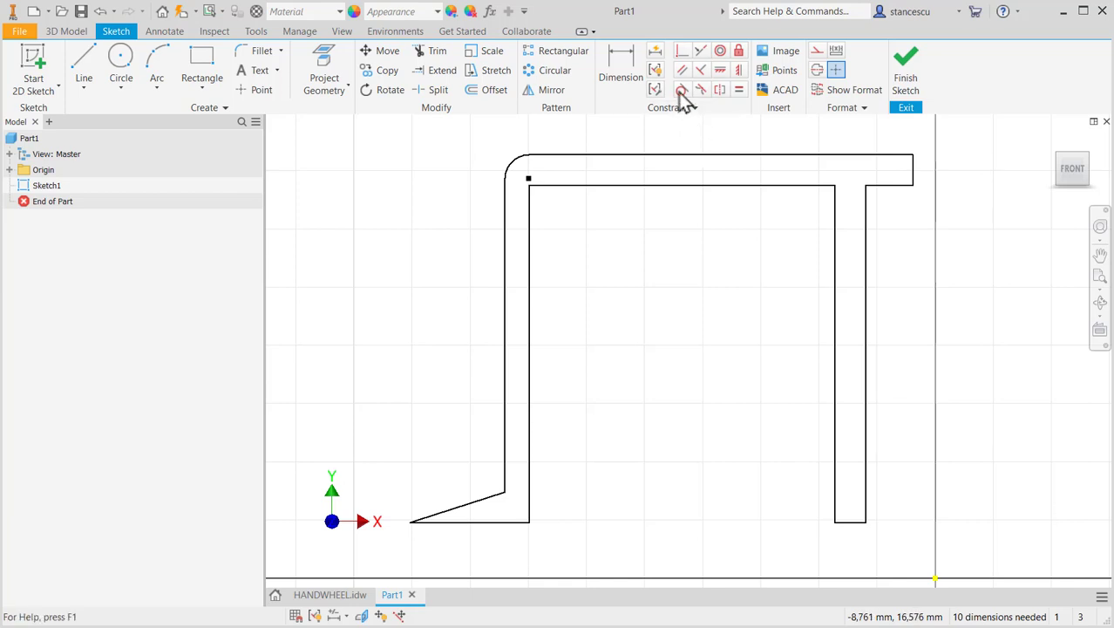
# Step: Constrain the bottom segment onto the X axis and the right edge to the origin point
pyautogui.click(681, 50)
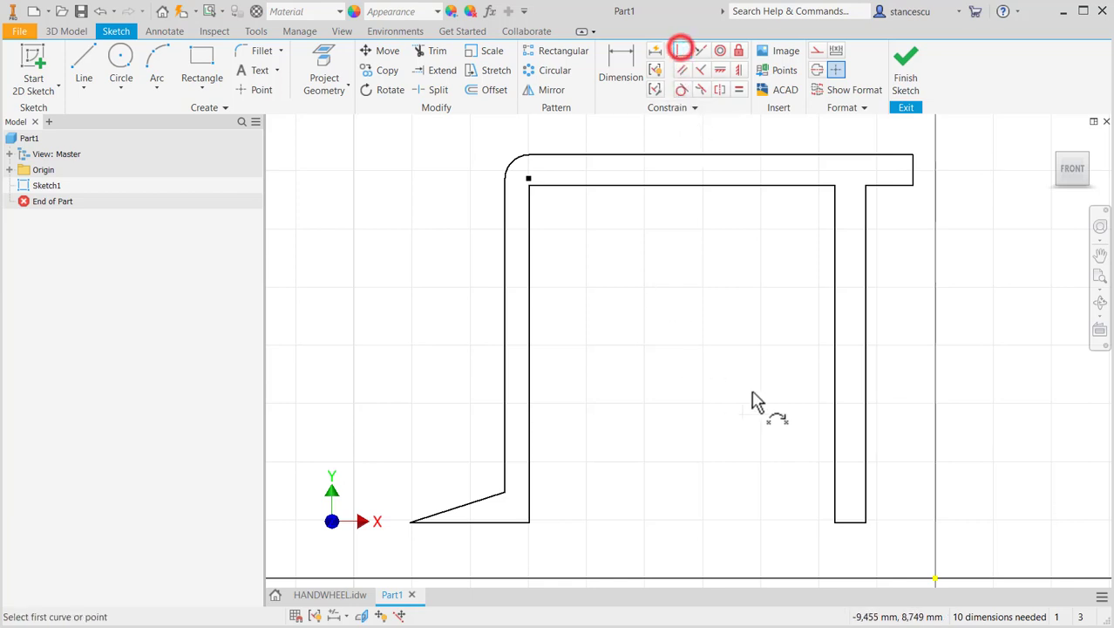
pyautogui.click(861, 523)
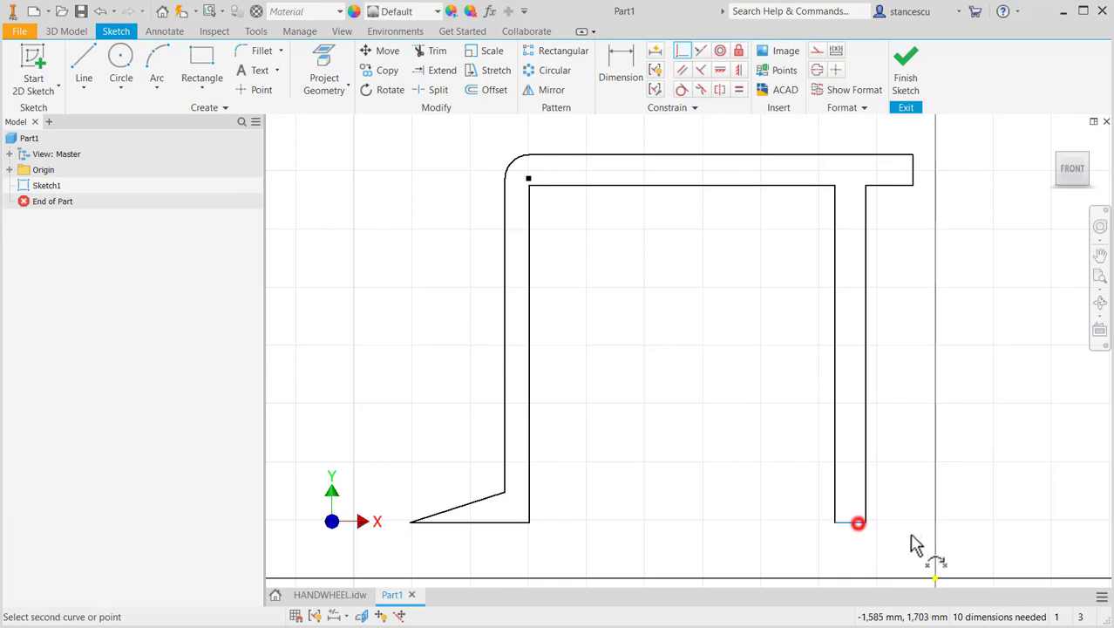
pyautogui.click(936, 578)
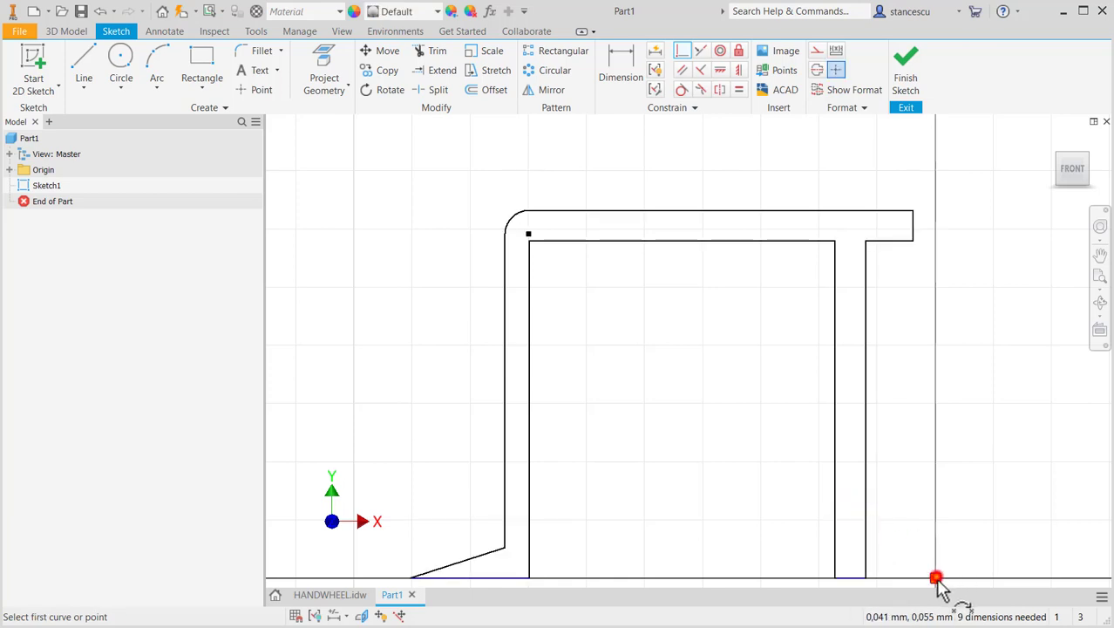
pyautogui.click(915, 225)
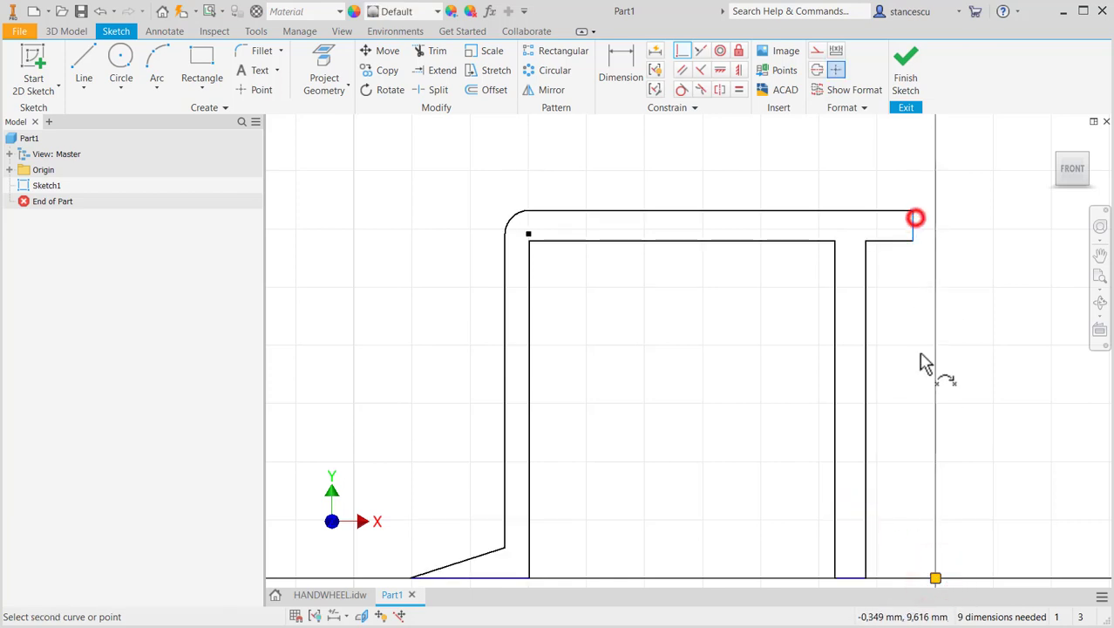
pyautogui.click(938, 580)
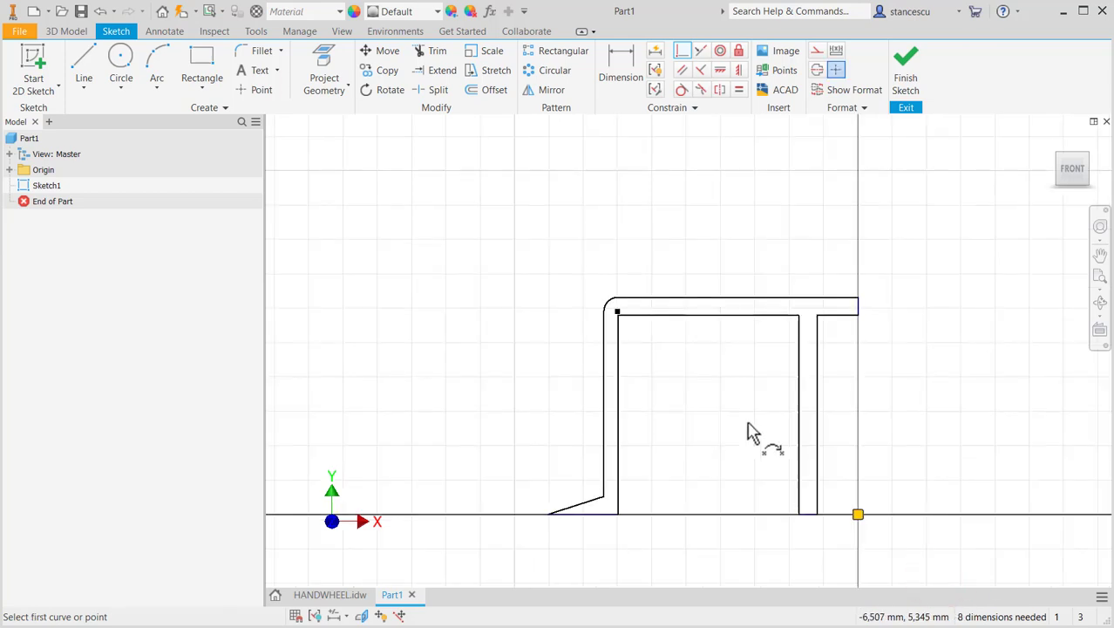
# Step: Check reference dimensions on HANDWHEEL.idw, then return to the Part1 sketch
pyautogui.click(312, 595)
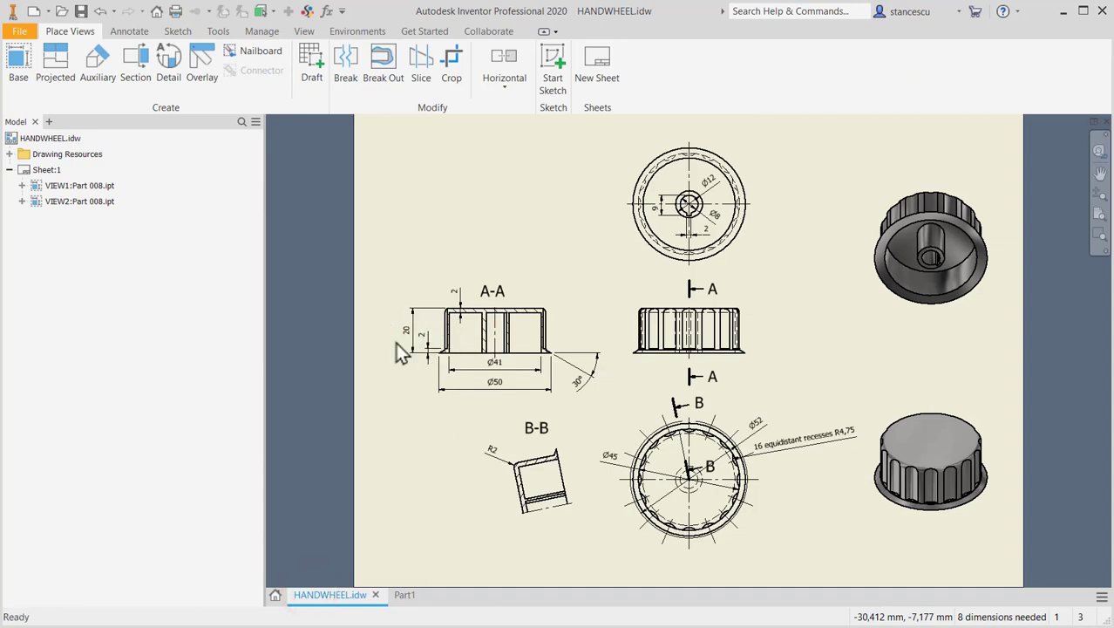
pyautogui.scroll(2, 405, 348)
pyautogui.scroll(5, 417, 331)
pyautogui.scroll(-4, 418, 332)
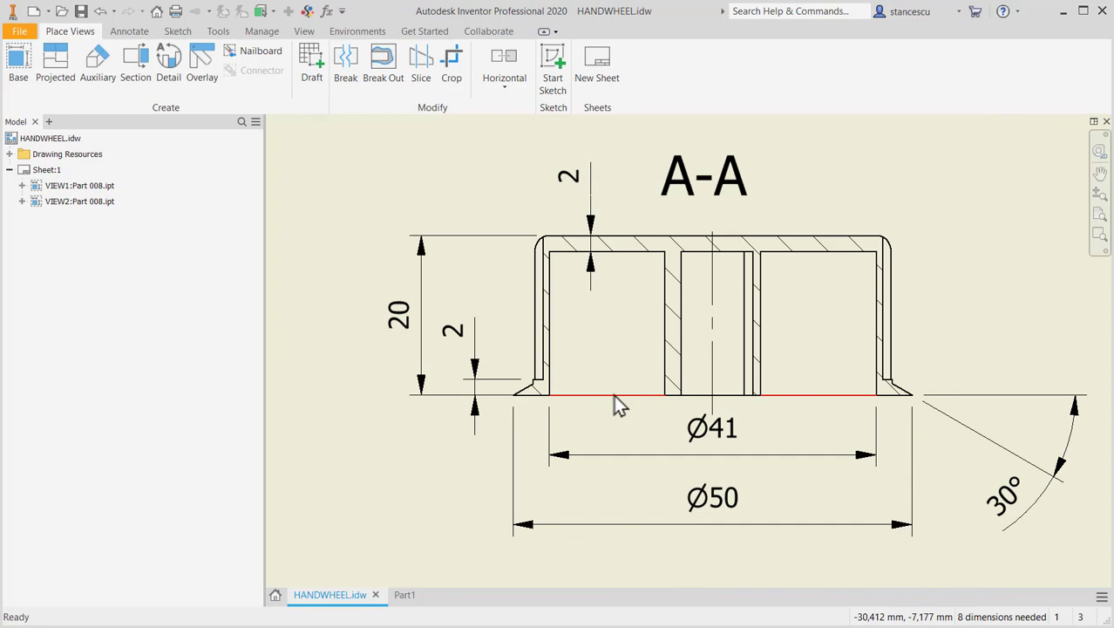
pyautogui.click(404, 596)
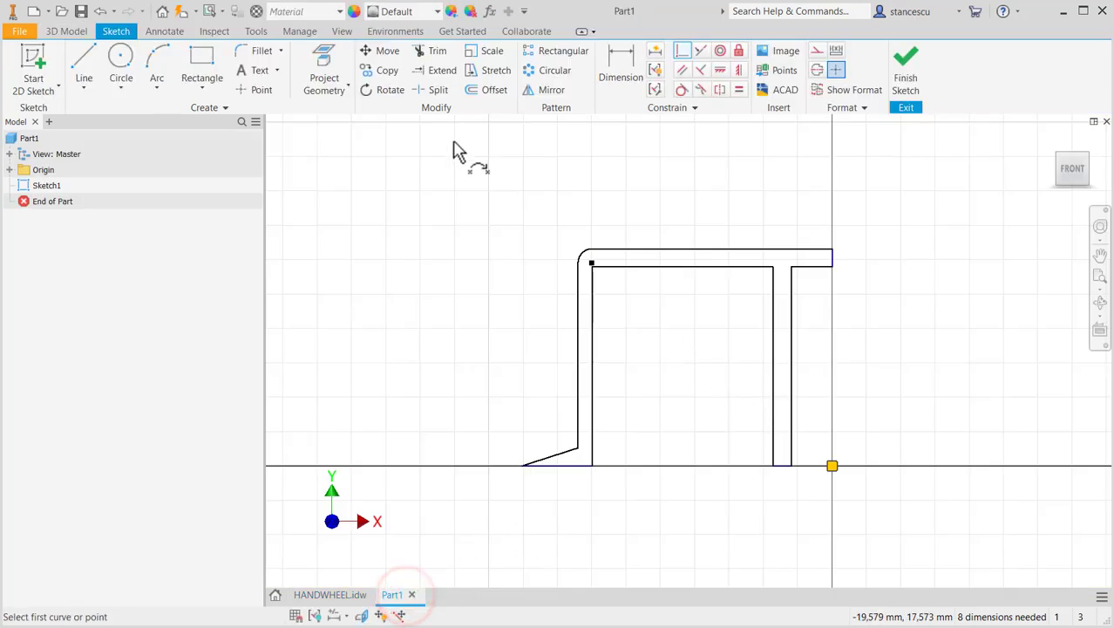
# Step: Dimension the top line to the bottom line as a 20 mm overall height
pyautogui.click(619, 61)
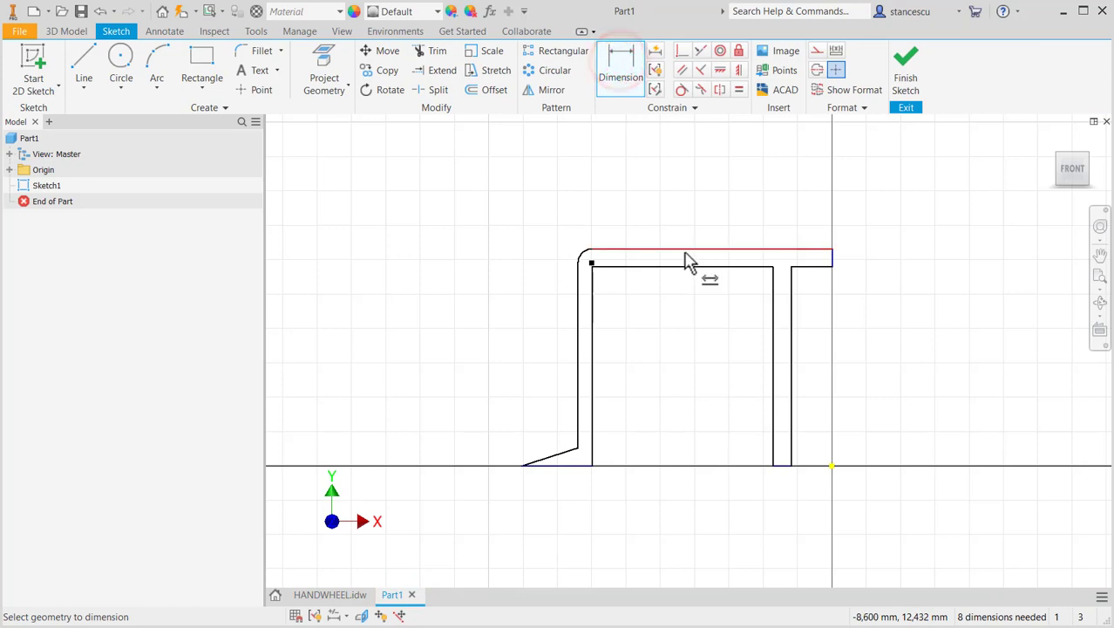
pyautogui.click(684, 252)
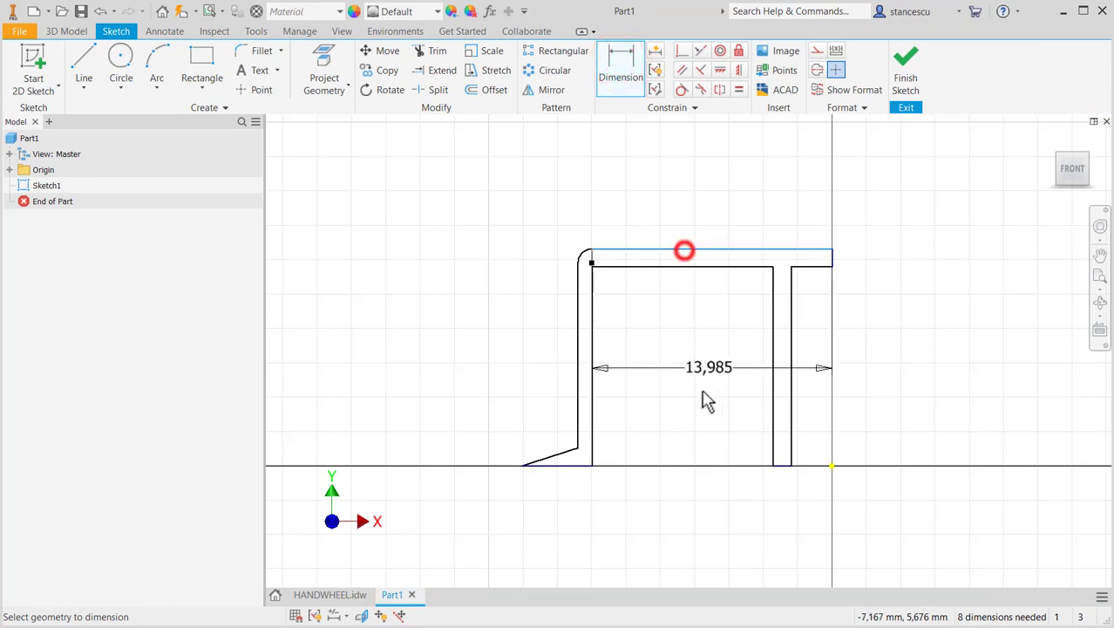
pyautogui.click(778, 465)
pyautogui.click(975, 361)
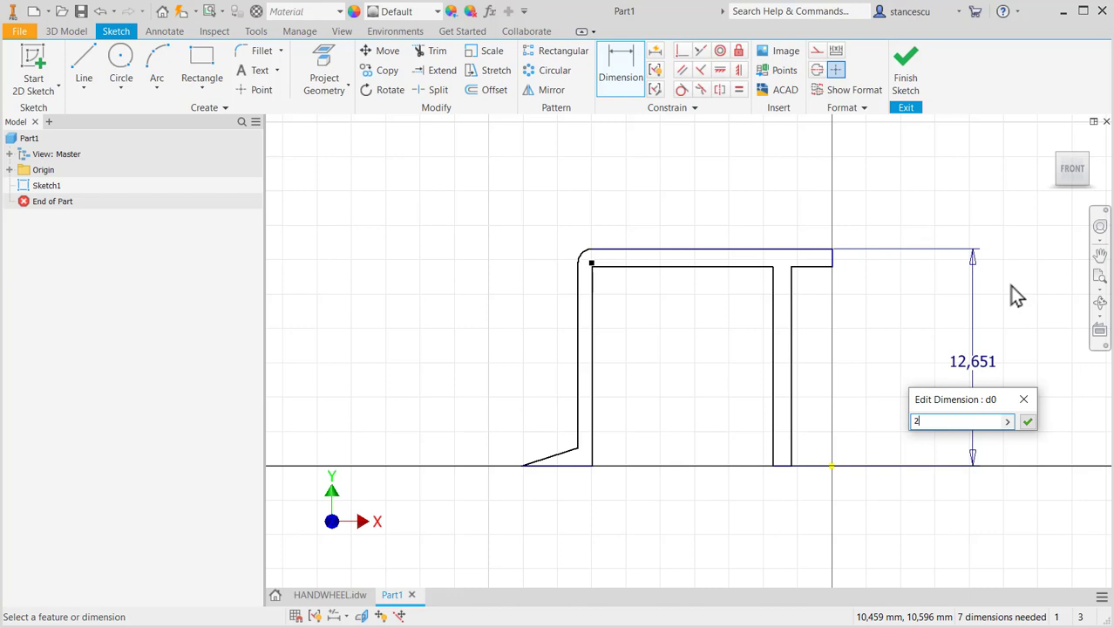
pyautogui.press('Return')
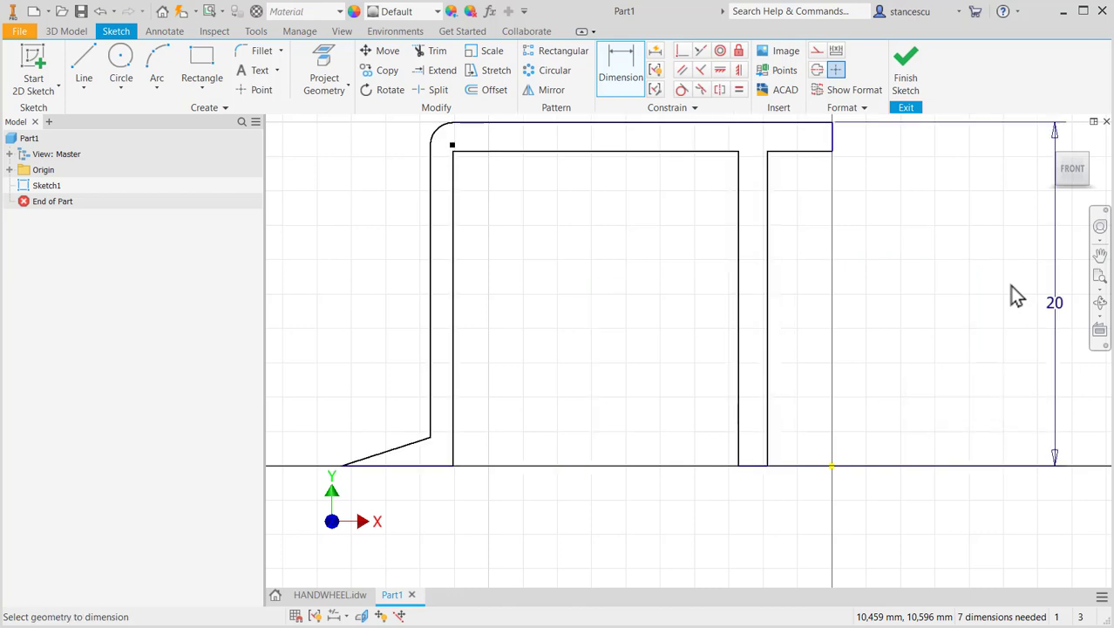
pyautogui.scroll(2, 837, 349)
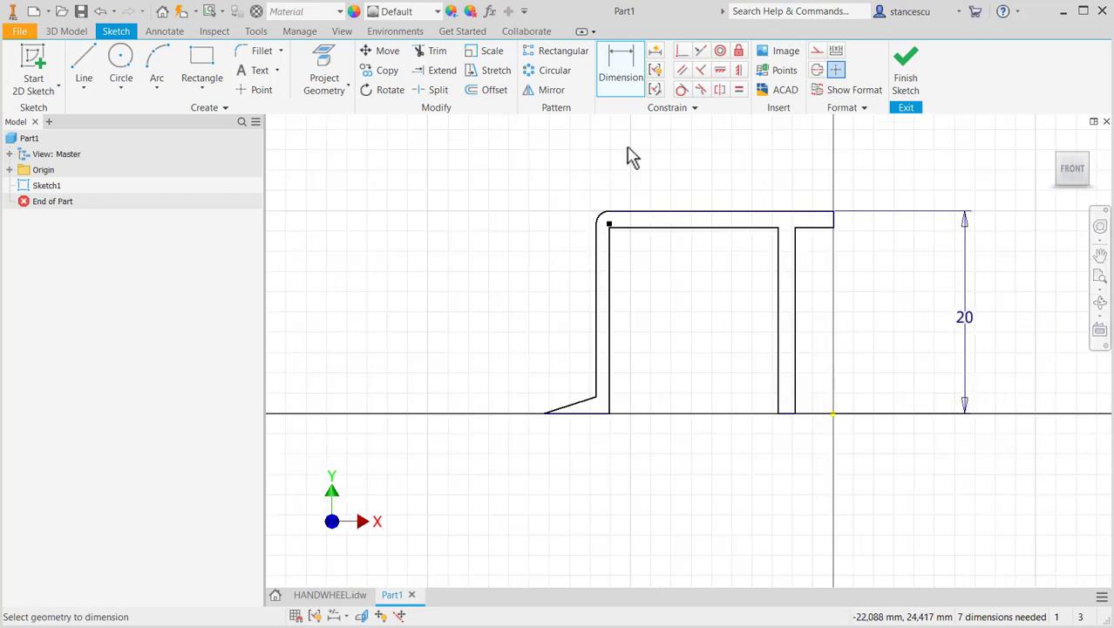
pyautogui.press('Escape')
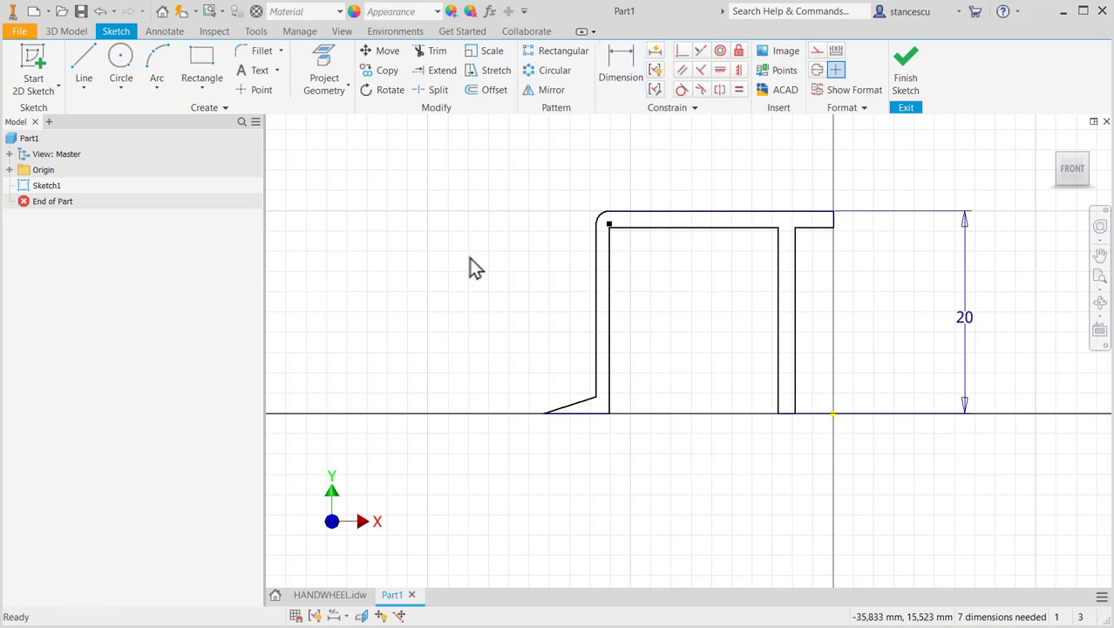
# Step: Project the origin Y Axis into the sketch and convert it to construction geometry
pyautogui.click(324, 67)
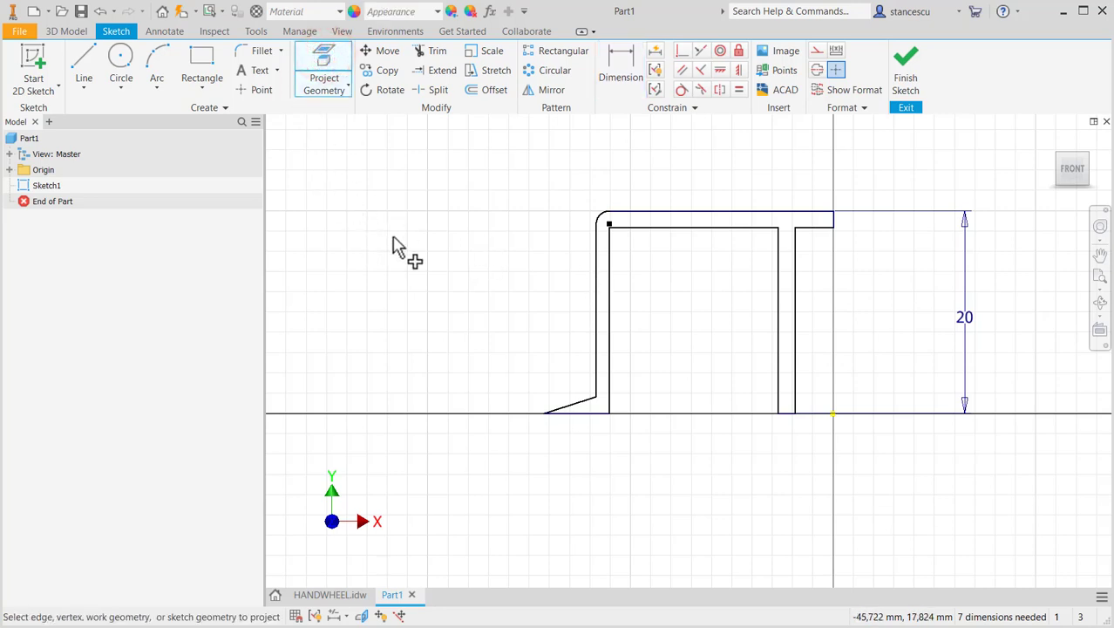
pyautogui.click(10, 169)
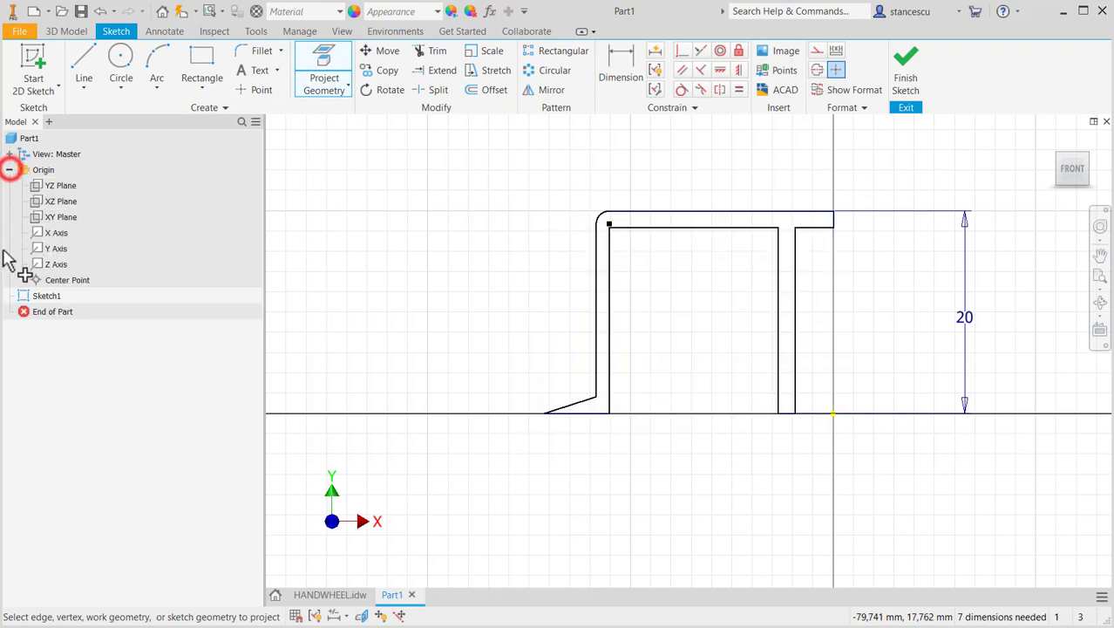
pyautogui.click(35, 249)
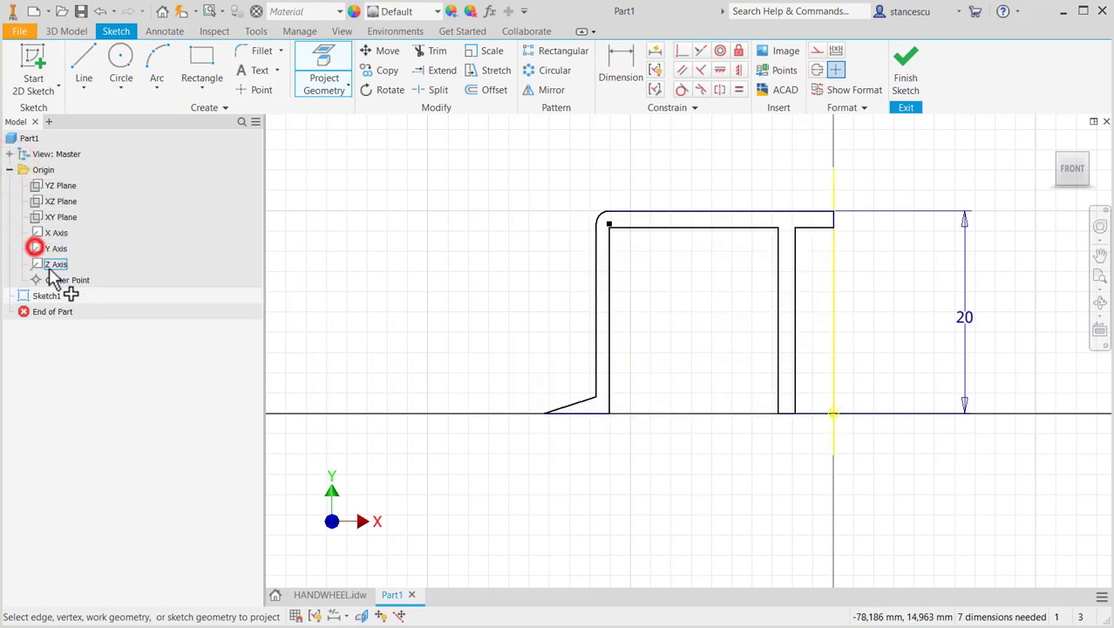
pyautogui.click(870, 286)
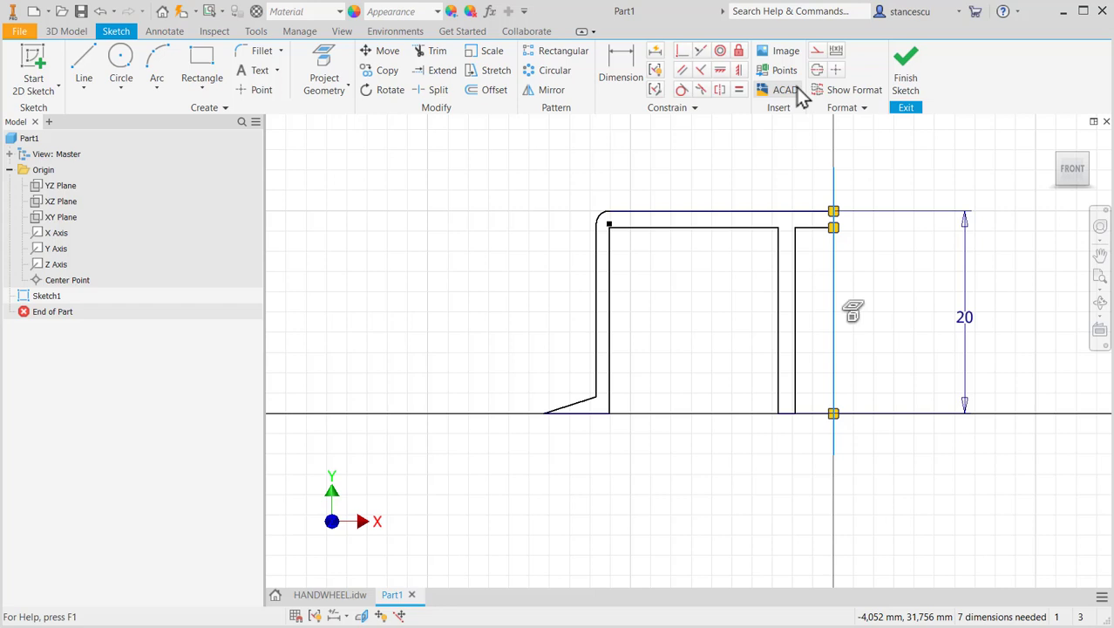
pyautogui.click(817, 69)
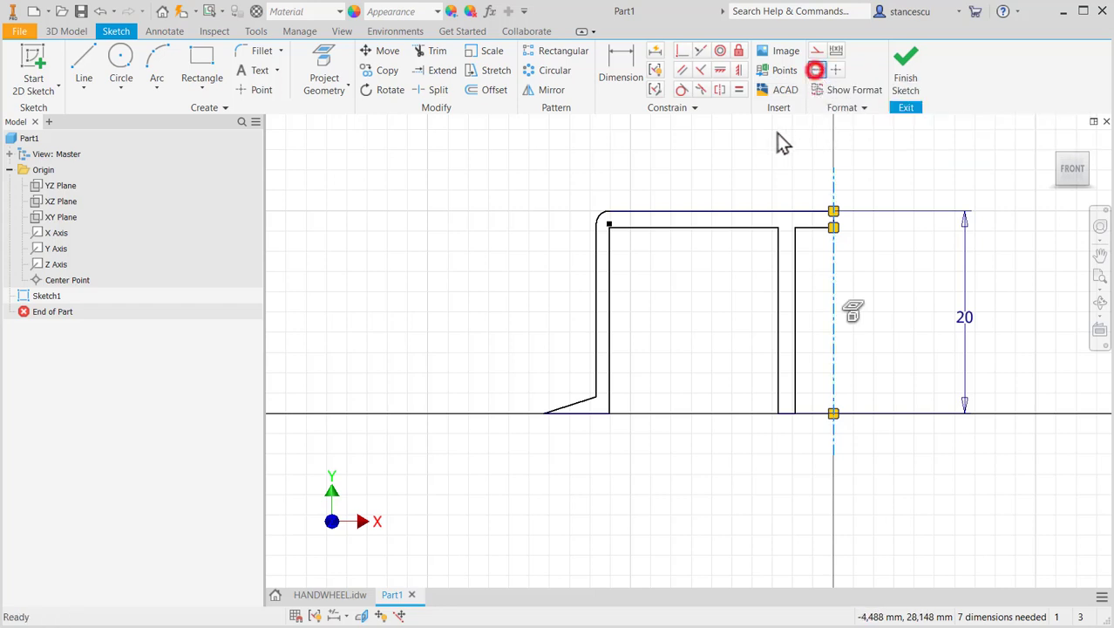
pyautogui.click(697, 158)
pyautogui.press('Escape')
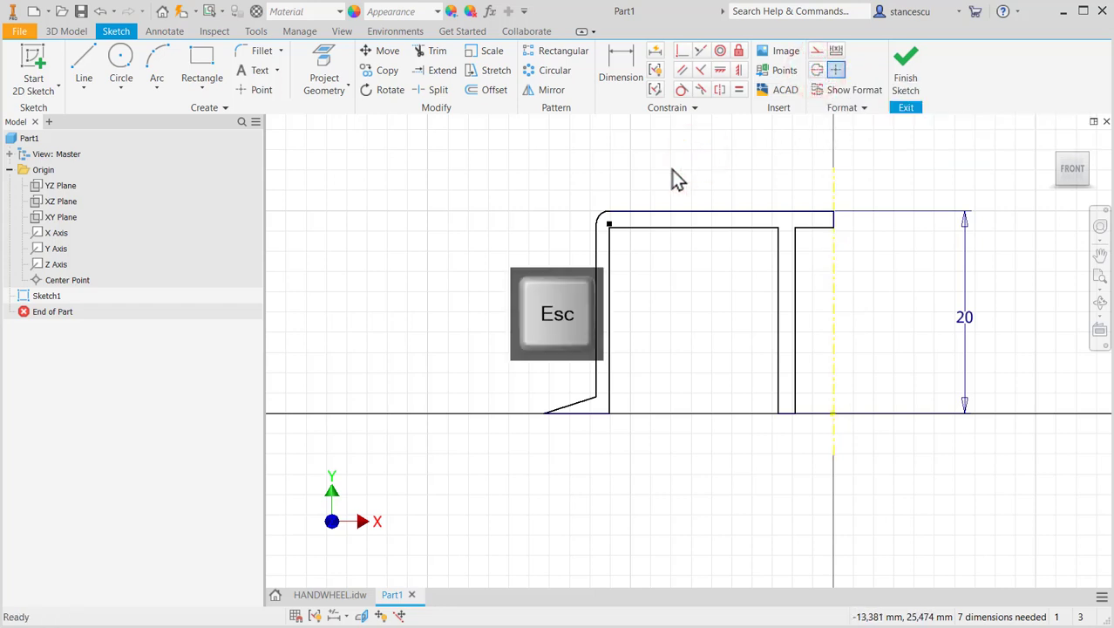
pyautogui.click(615, 77)
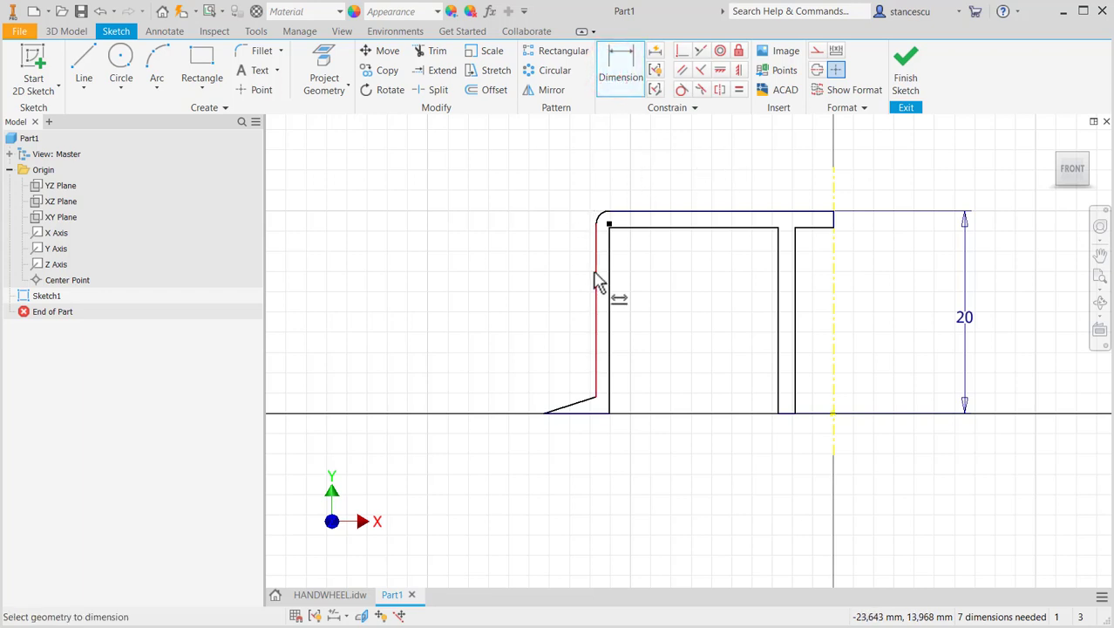
# Step: Review the Ø45, section A-A and keyway view dimensions on HANDWHEEL.idw, then return to Part1
pyautogui.click(328, 595)
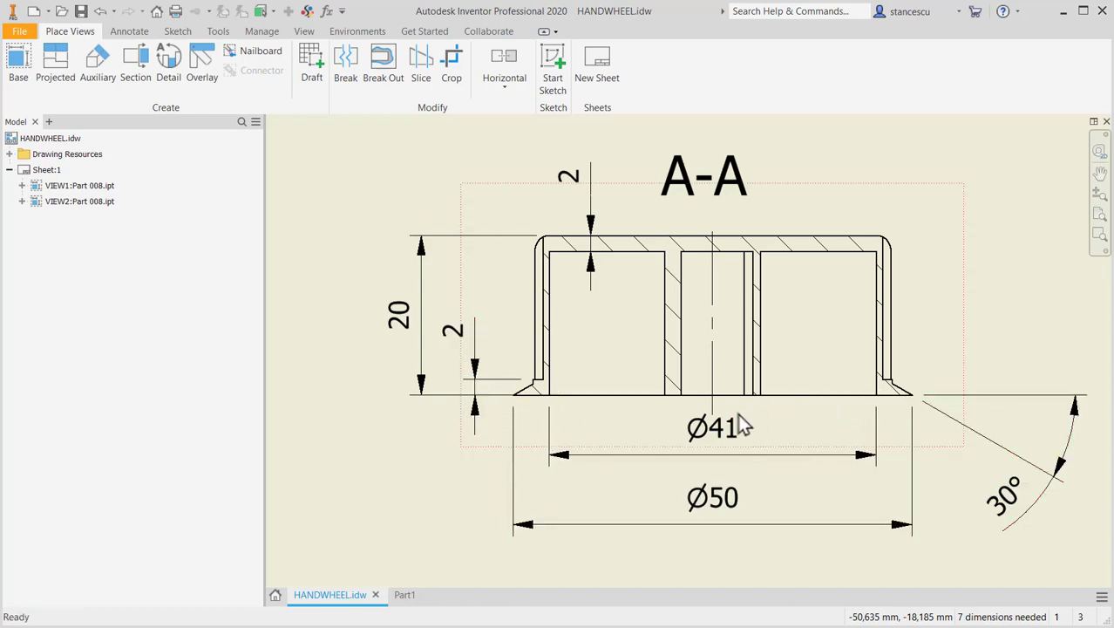
pyautogui.scroll(3, 751, 427)
pyautogui.moveTo(788, 465); pyautogui.dragTo(499, 399, button='middle')
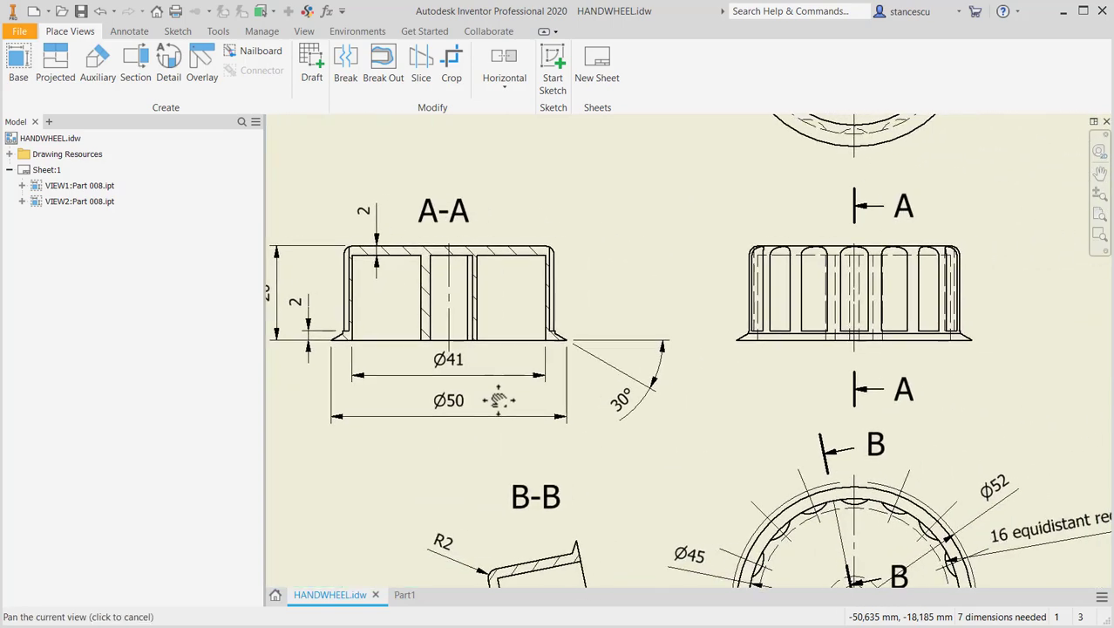
pyautogui.moveTo(659, 373)
pyautogui.mouseDown(button='middle')
pyautogui.moveTo(752, 315)
pyautogui.moveTo(715, 219)
pyautogui.mouseUp(button='middle')
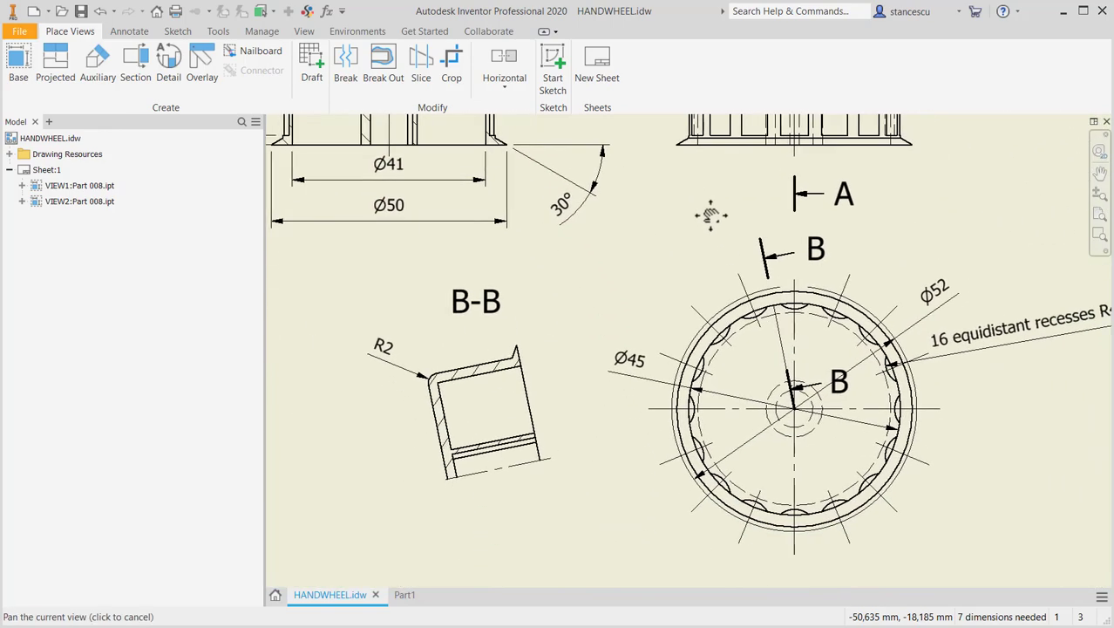
pyautogui.click(650, 388)
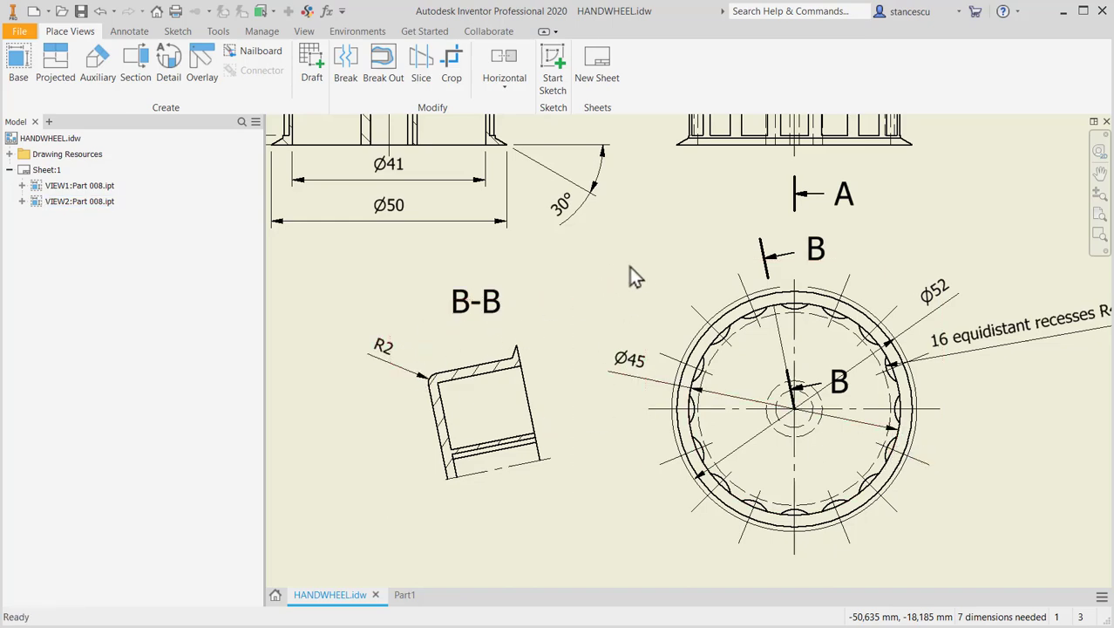
pyautogui.moveTo(630, 267); pyautogui.dragTo(637, 454, button='middle')
pyautogui.moveTo(762, 281)
pyautogui.mouseDown(button='middle')
pyautogui.moveTo(772, 349)
pyautogui.moveTo(755, 396)
pyautogui.mouseUp(button='middle')
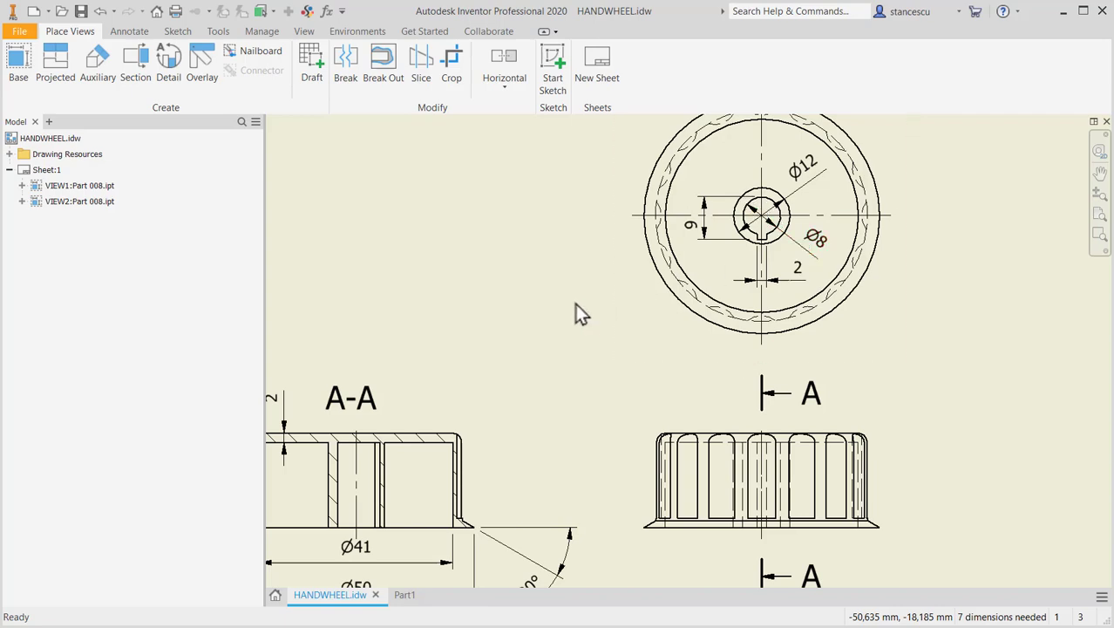
pyautogui.moveTo(543, 357)
pyautogui.mouseDown(button='middle')
pyautogui.moveTo(631, 345)
pyautogui.moveTo(755, 283)
pyautogui.moveTo(598, 264)
pyautogui.moveTo(527, 309)
pyautogui.mouseUp(button='middle')
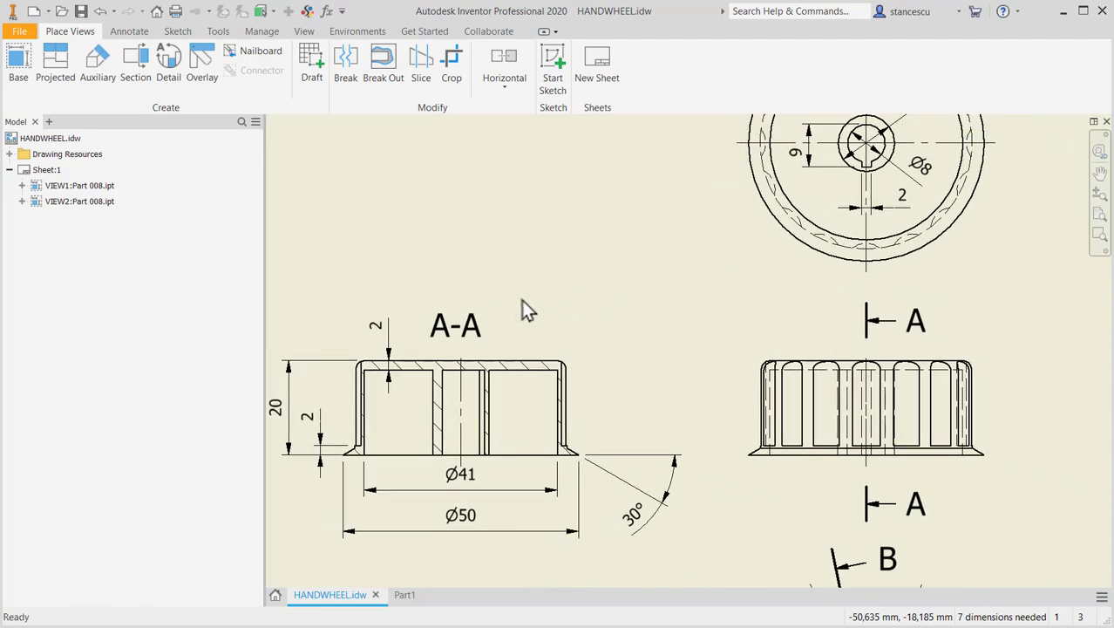
pyautogui.click(404, 595)
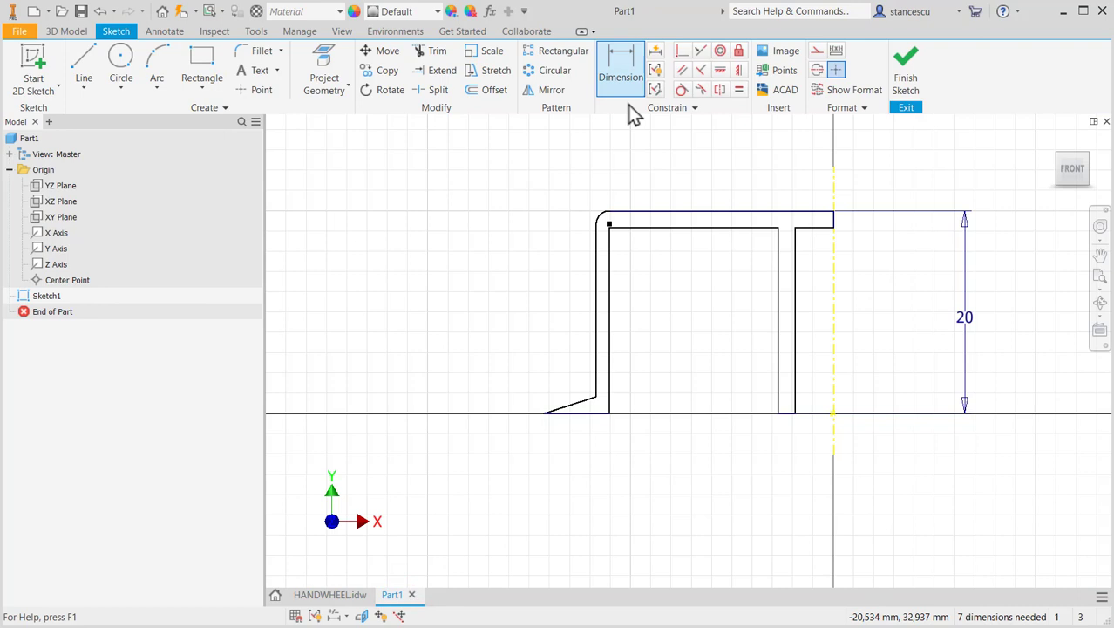
# Step: Dimension the top wall thickness as 2 mm and the rounded corner as R2
pyautogui.click(621, 68)
pyautogui.click(678, 213)
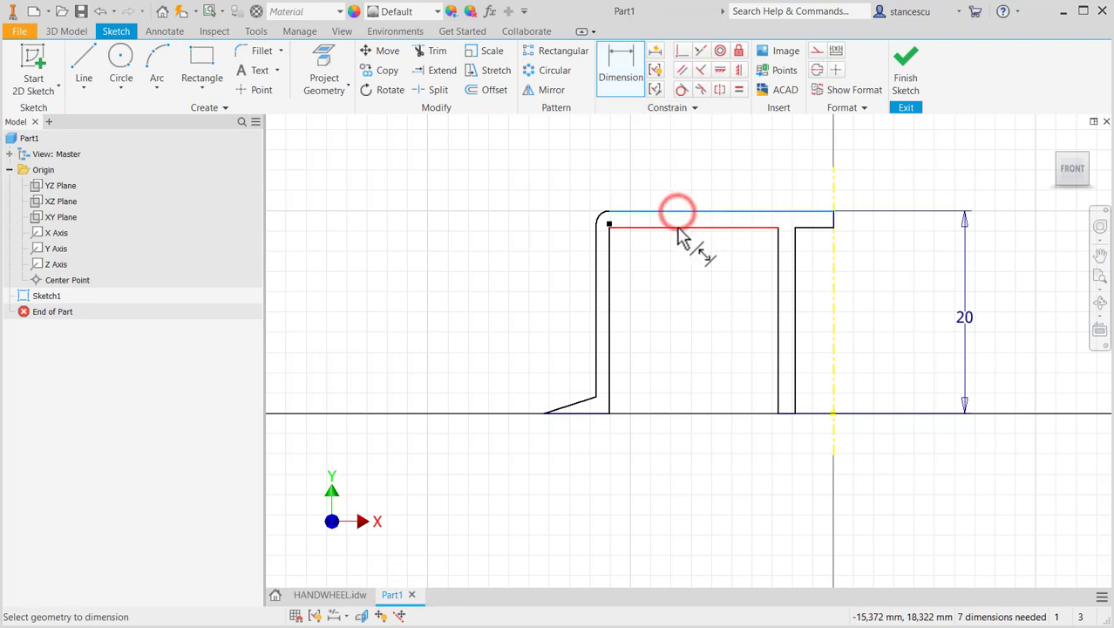
pyautogui.click(677, 229)
pyautogui.click(690, 173)
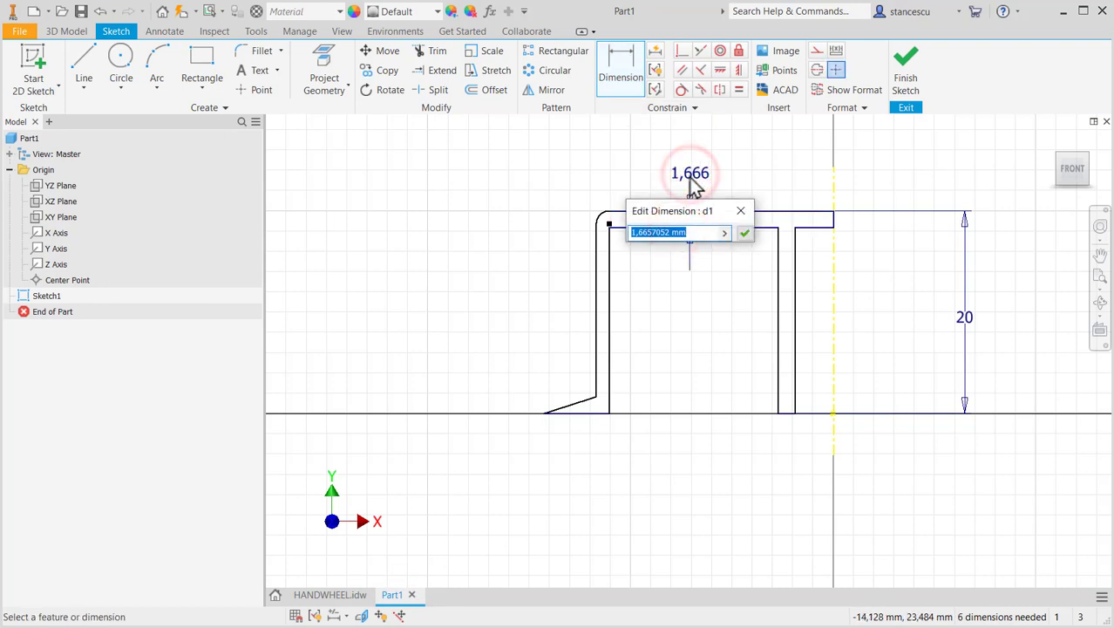
pyautogui.write('2')
pyautogui.press('Return')
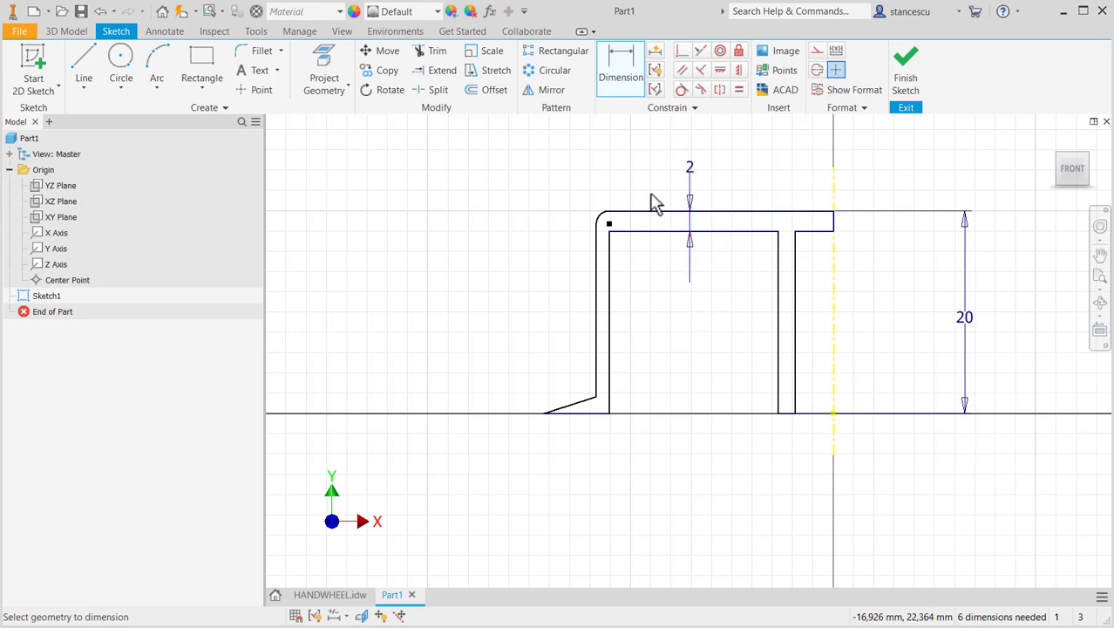
pyautogui.click(596, 211)
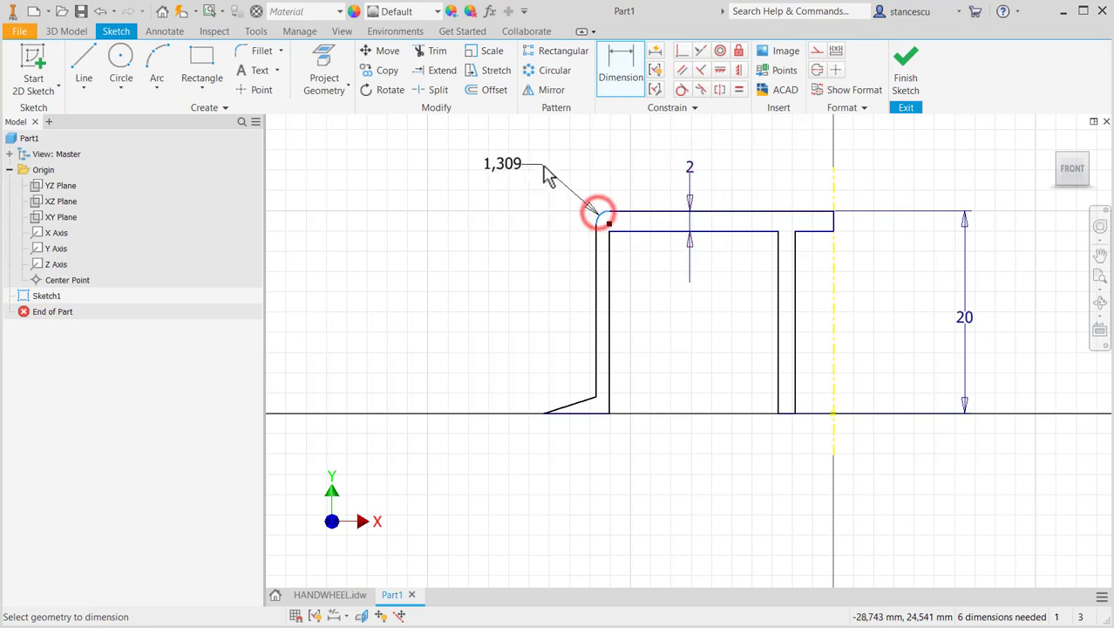
pyautogui.click(543, 167)
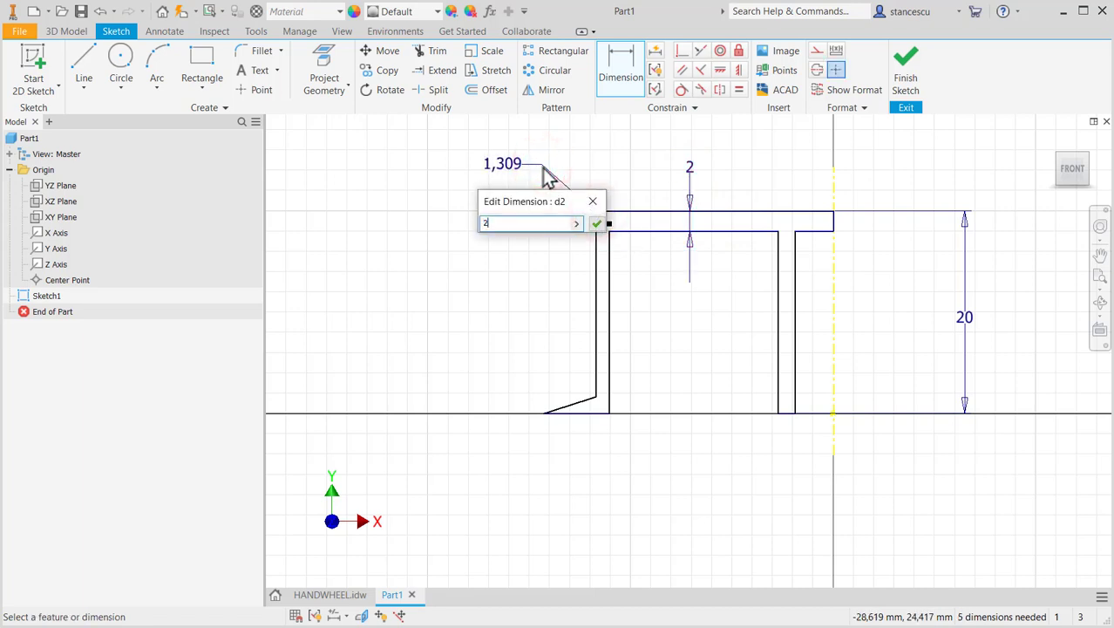
pyautogui.press('Return')
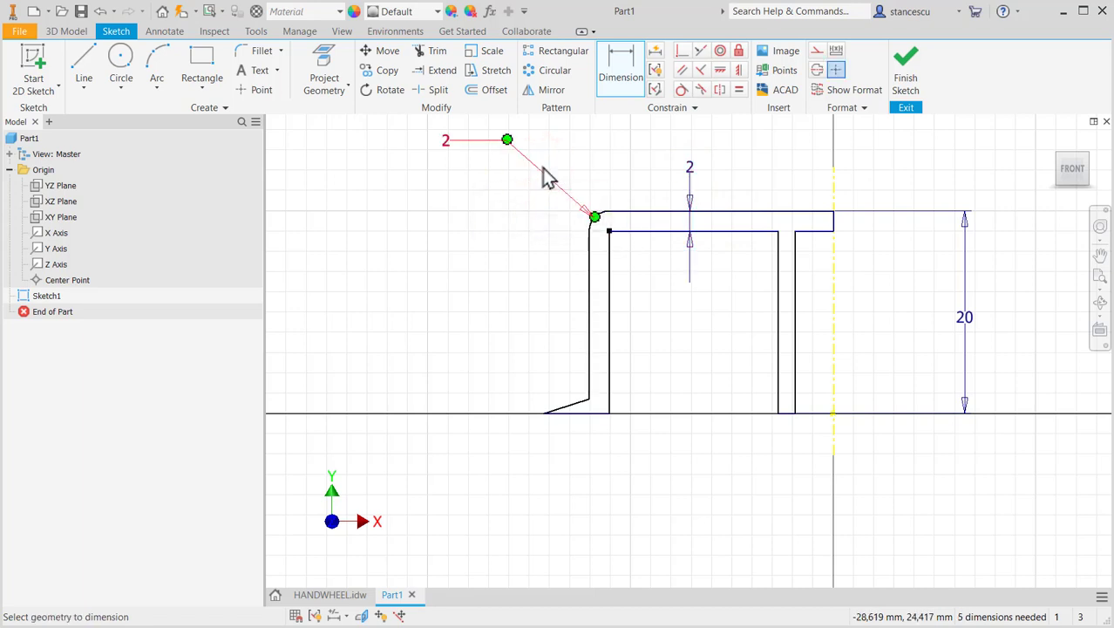
# Step: Add Ø12 hub and Ø8 bore diameter dimensions measured against the centreline
pyautogui.click(778, 377)
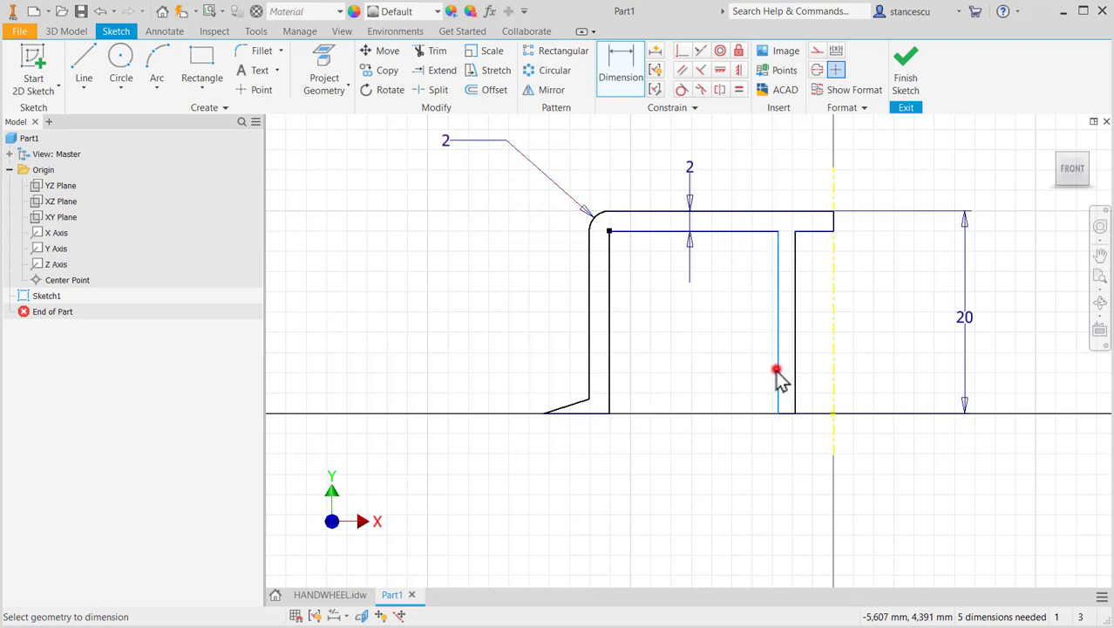
pyautogui.click(834, 370)
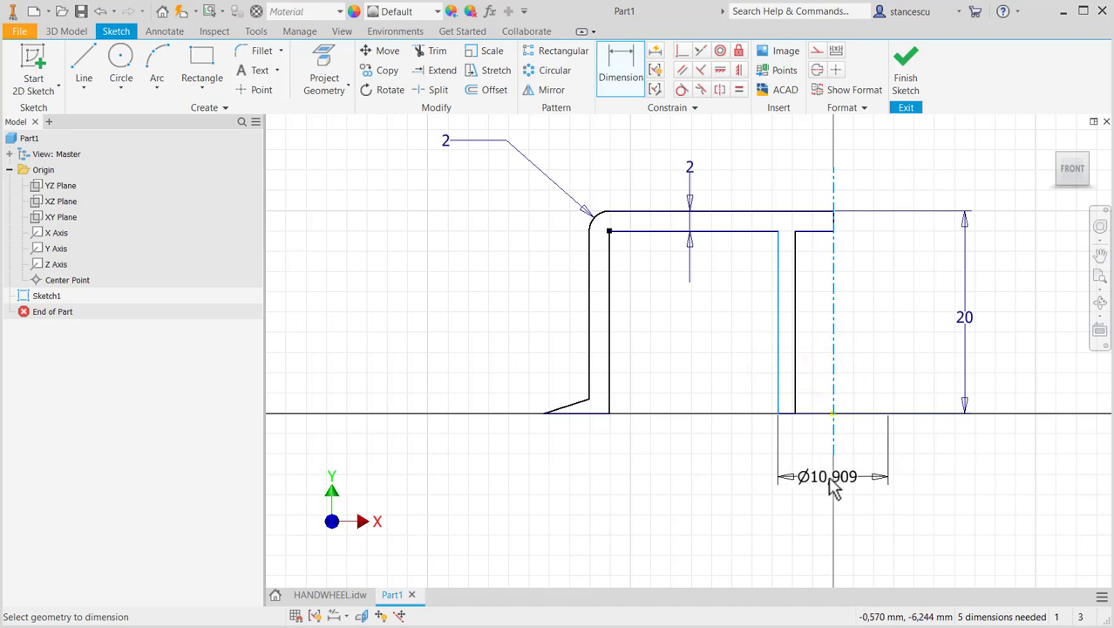
pyautogui.click(830, 482)
pyautogui.write('1')
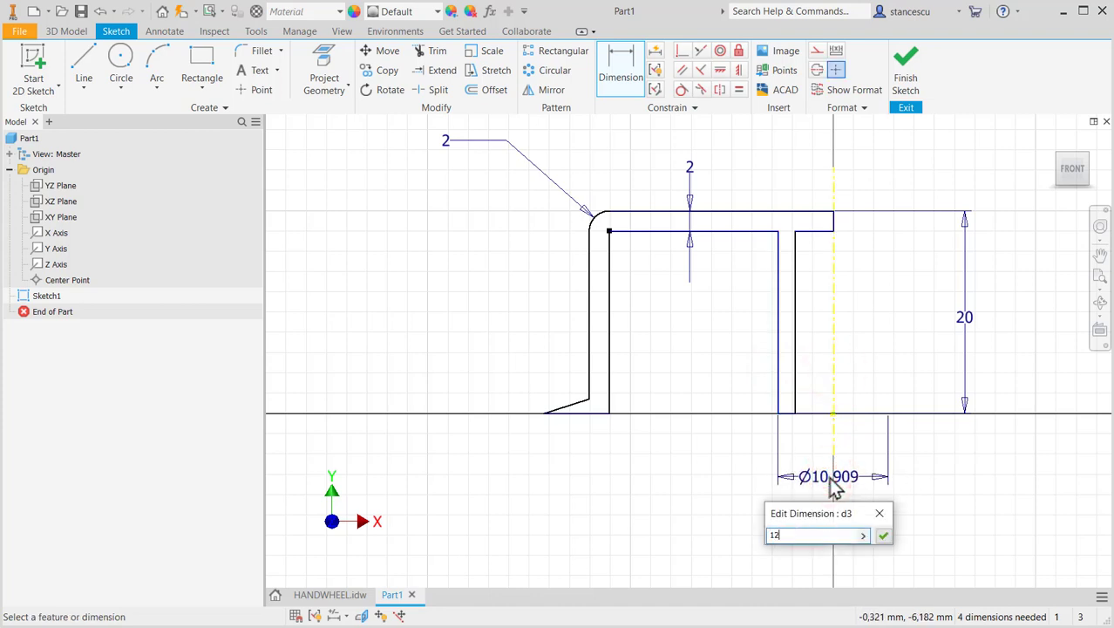
pyautogui.write('2')
pyautogui.press('Return')
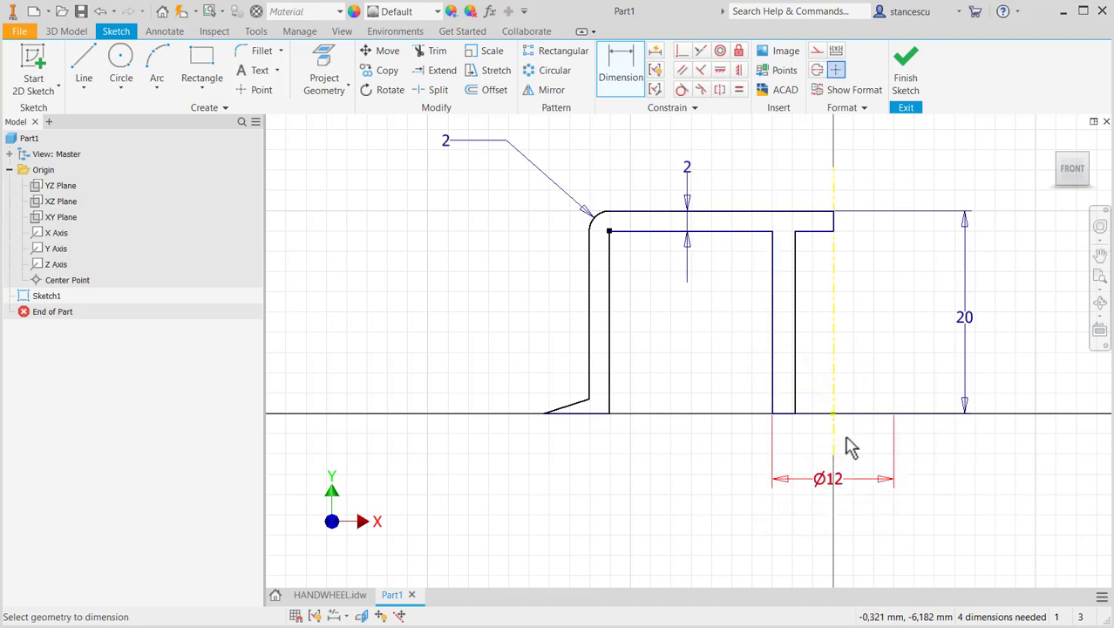
pyautogui.click(796, 358)
pyautogui.click(834, 359)
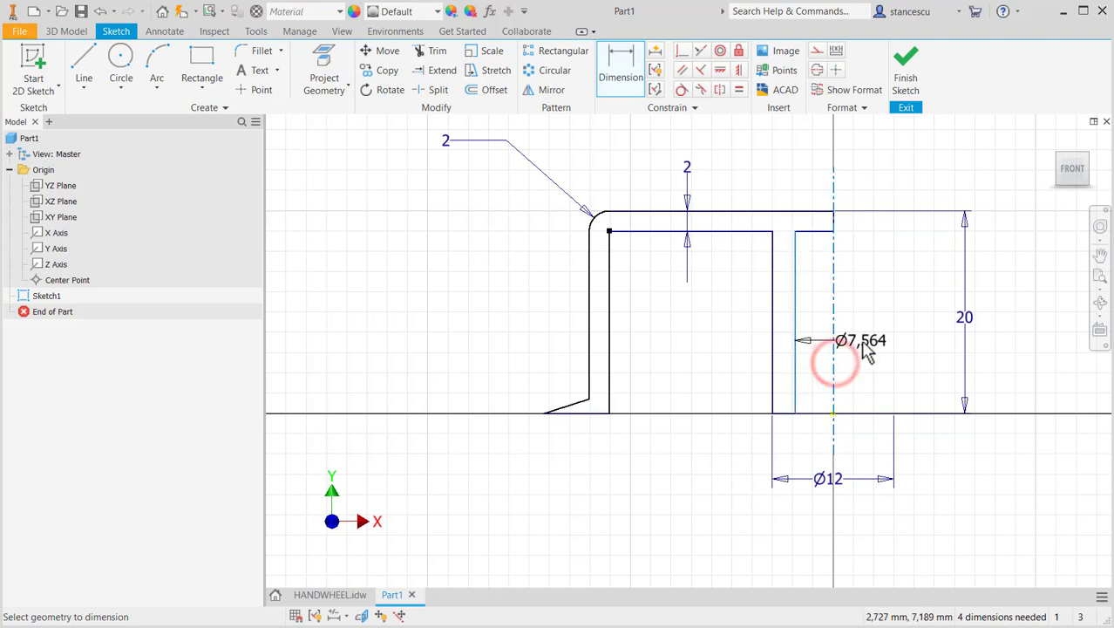
pyautogui.click(858, 344)
pyautogui.write('8')
pyautogui.press('Return')
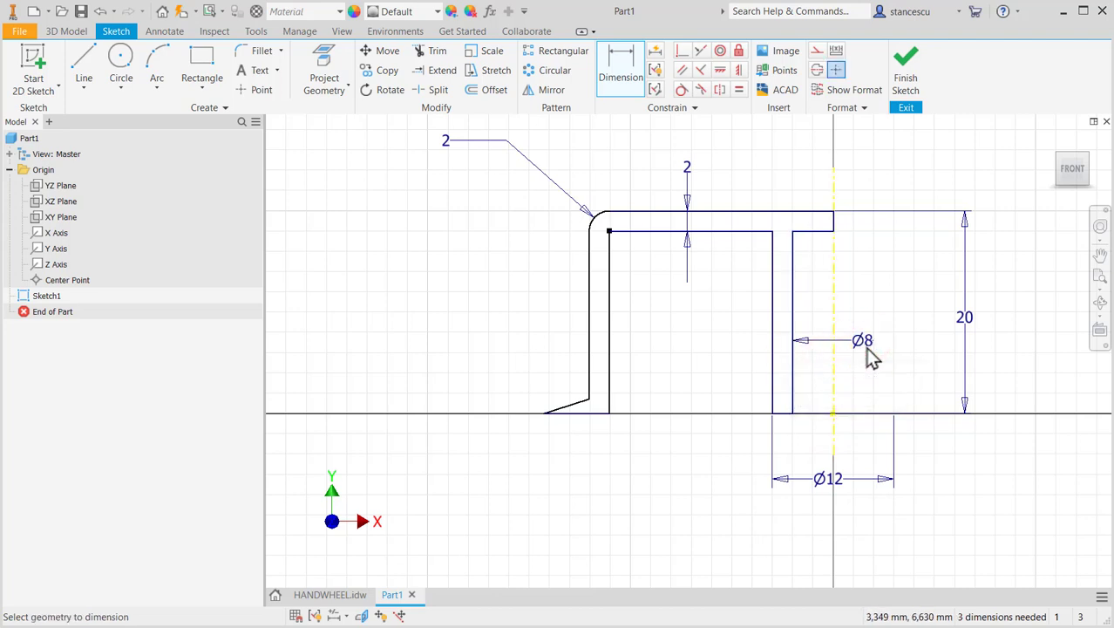
# Step: Add Ø50 outer and Ø41 inner diameter dimensions against the centreline
pyautogui.click(545, 414)
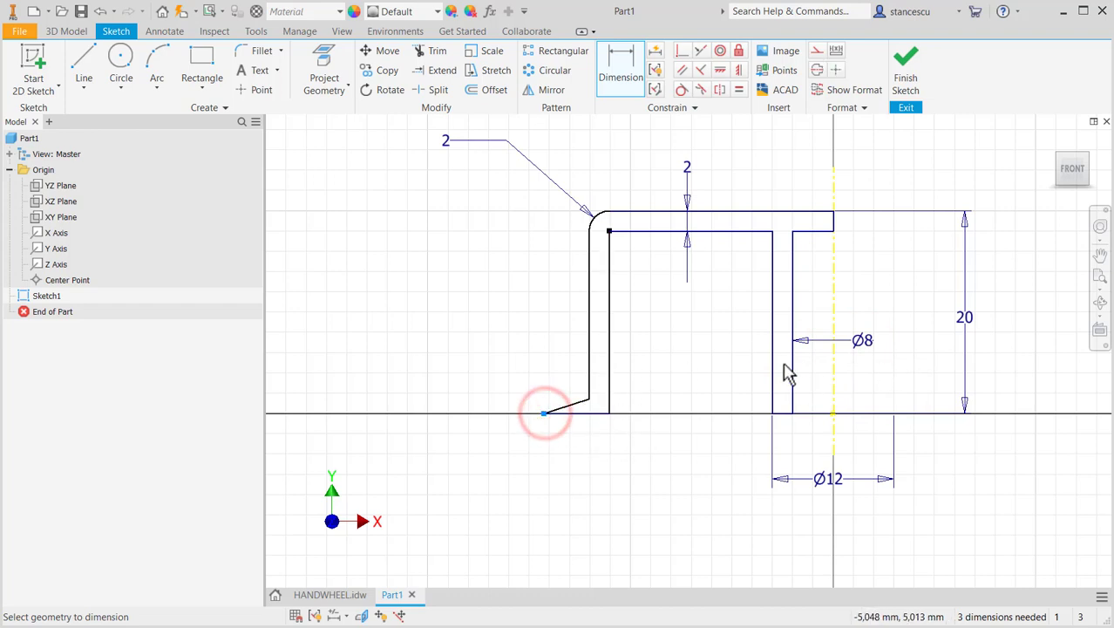
pyautogui.click(829, 384)
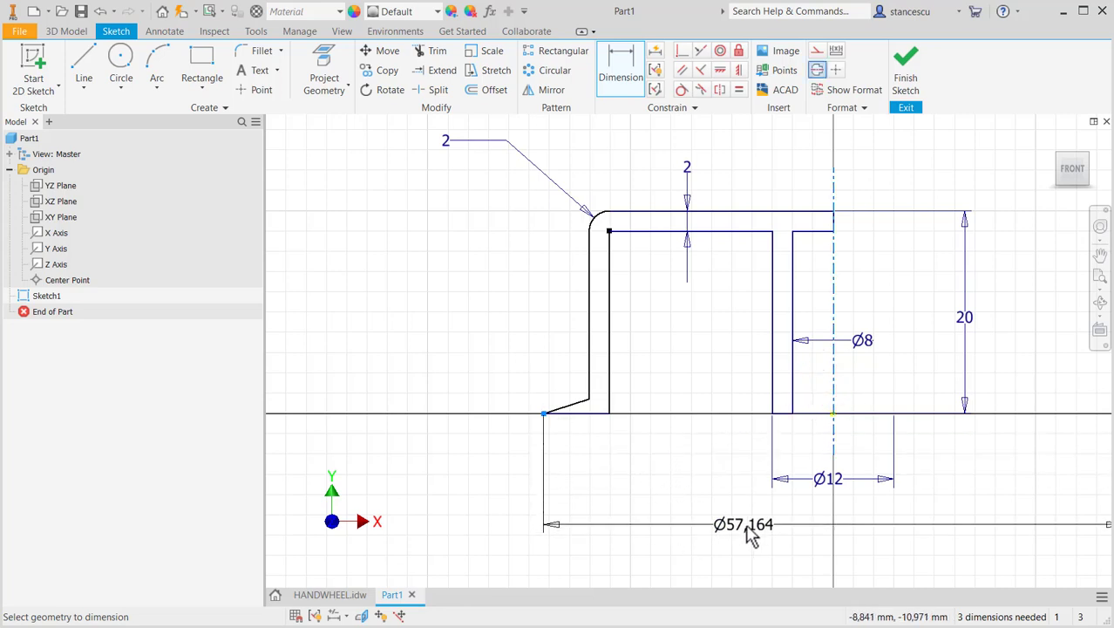
pyautogui.click(746, 528)
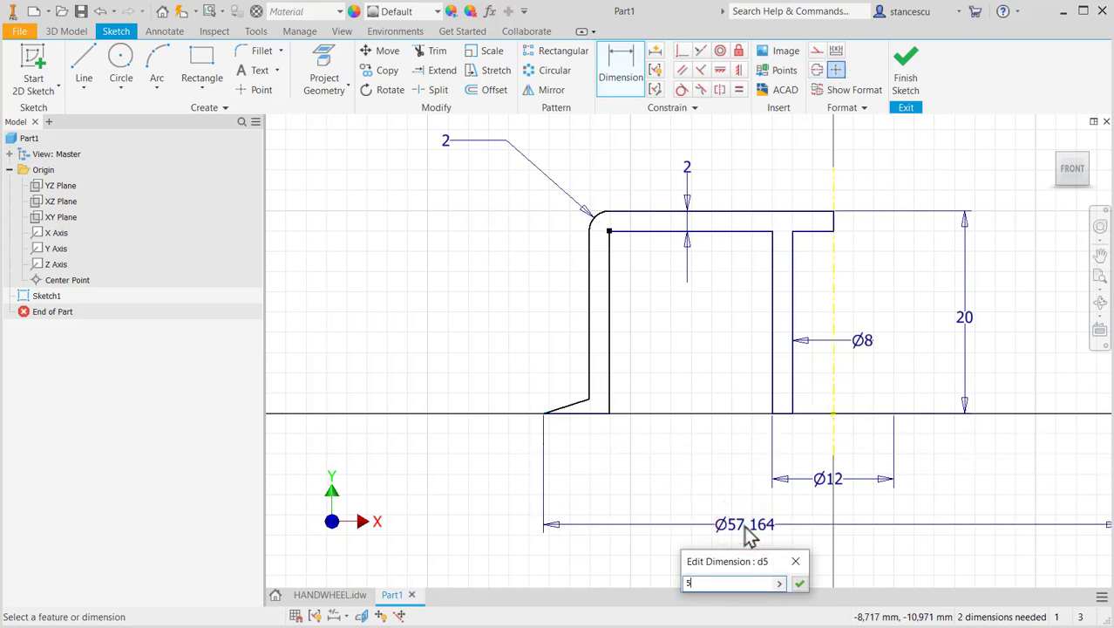
pyautogui.press('Return')
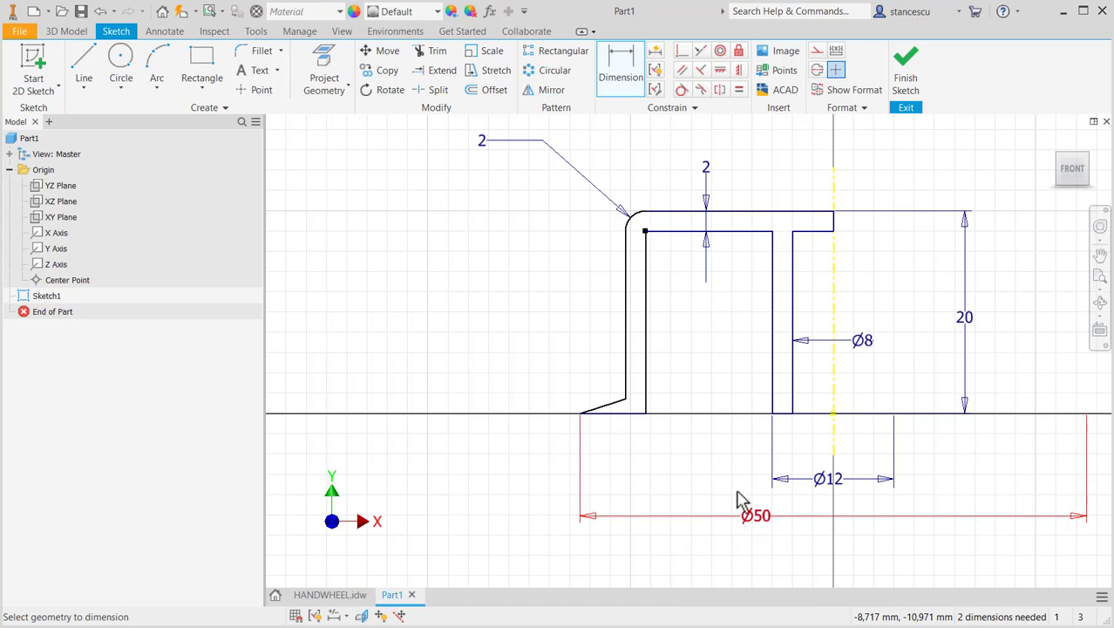
pyautogui.click(645, 333)
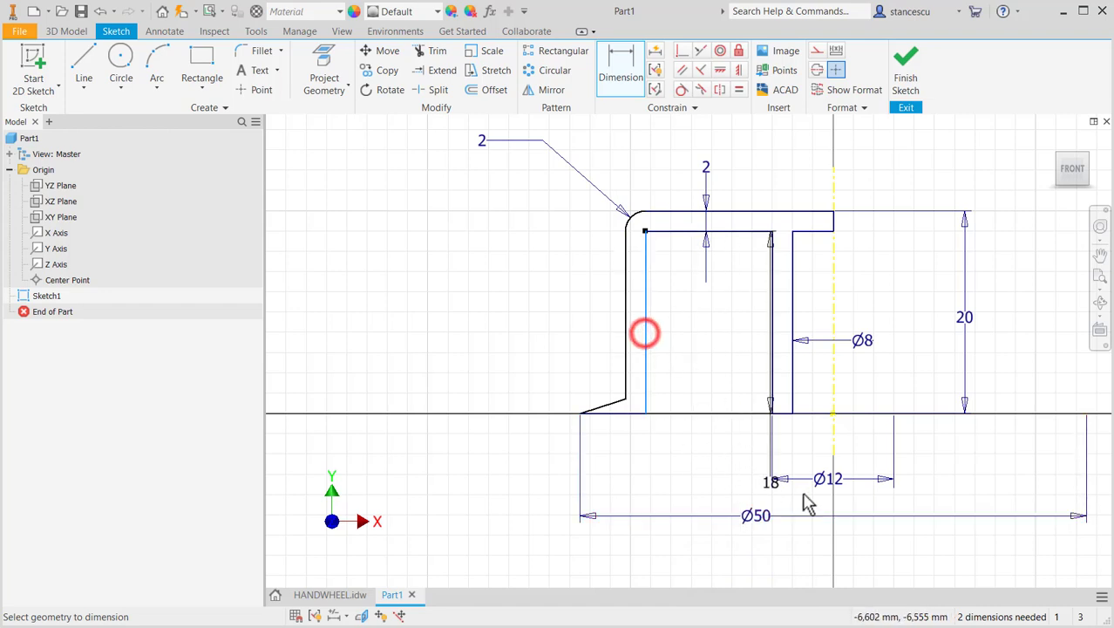
pyautogui.click(831, 388)
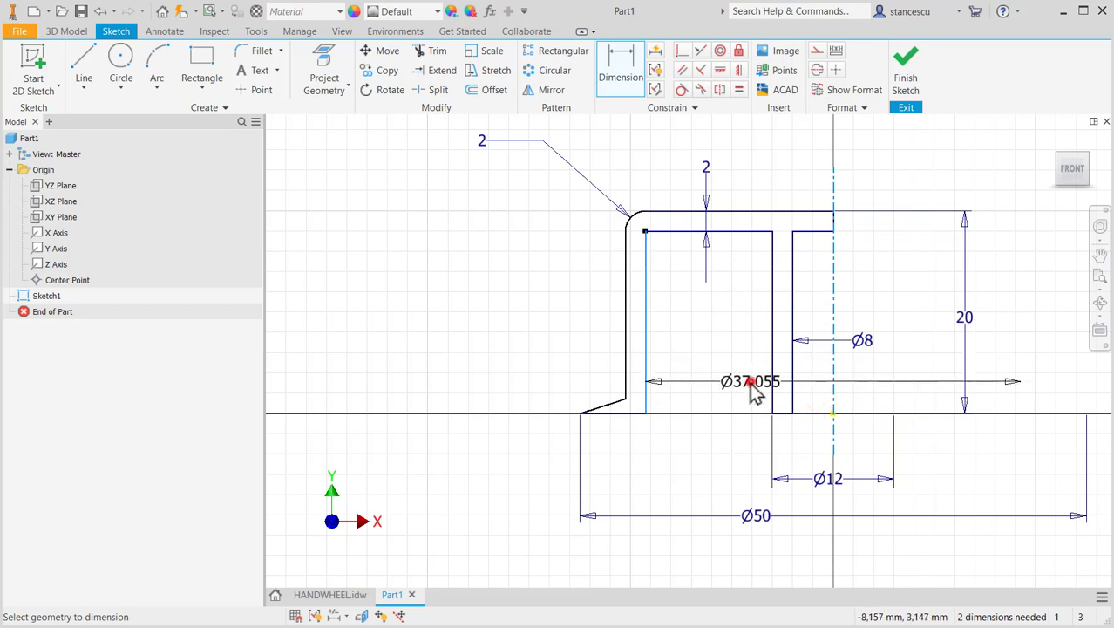
pyautogui.click(750, 382)
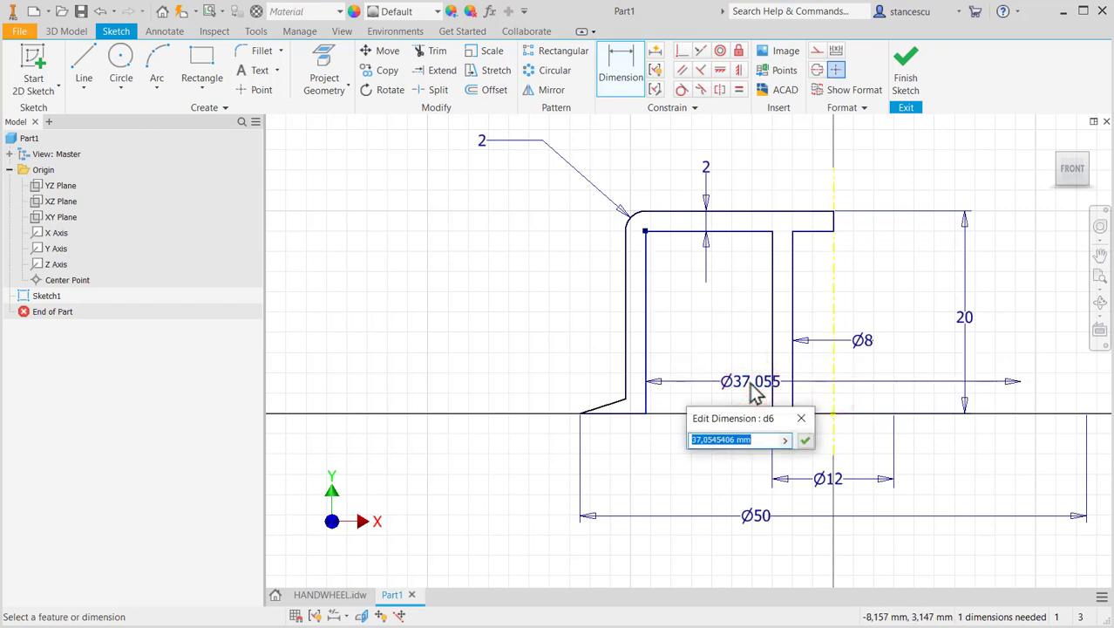
pyautogui.press('Return')
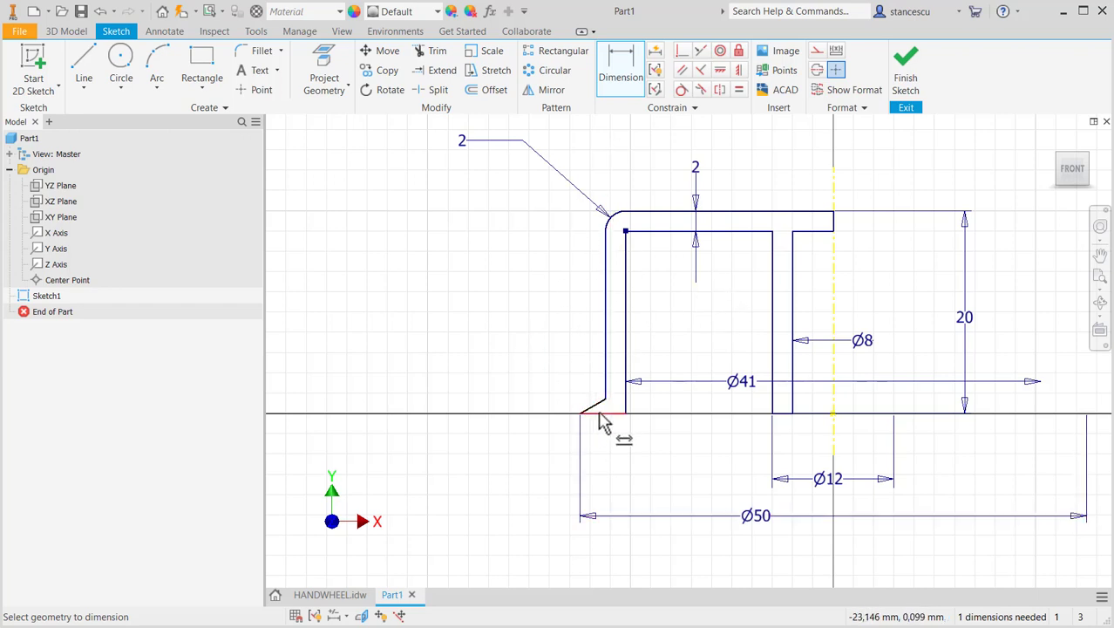
# Step: Dimension the sloped flange line at 30° and finish the sketch
pyautogui.click(595, 405)
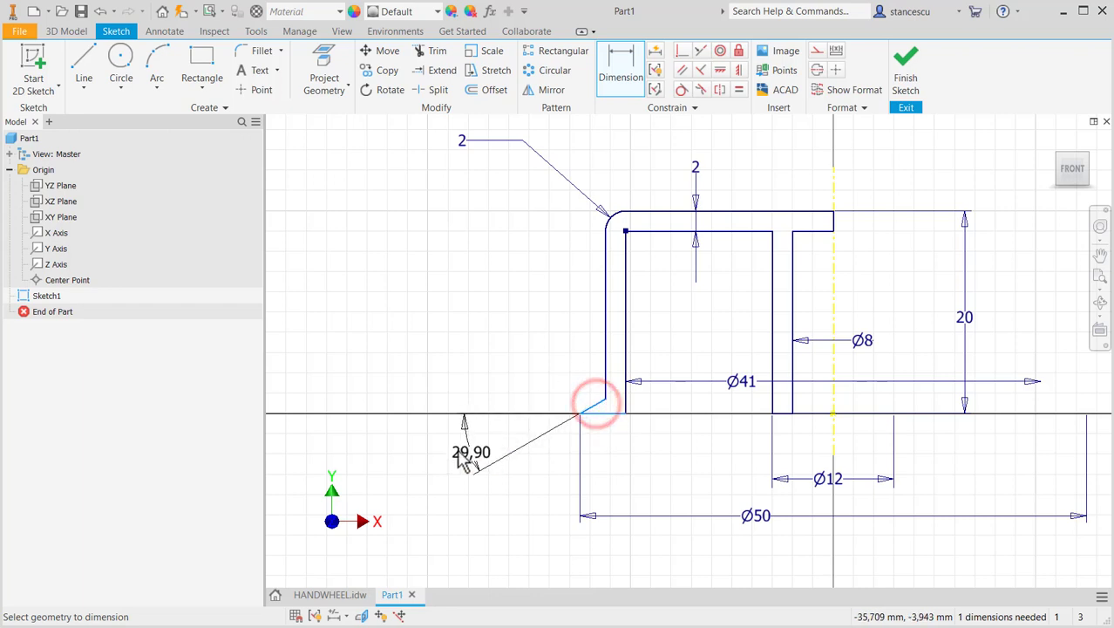
pyautogui.click(428, 458)
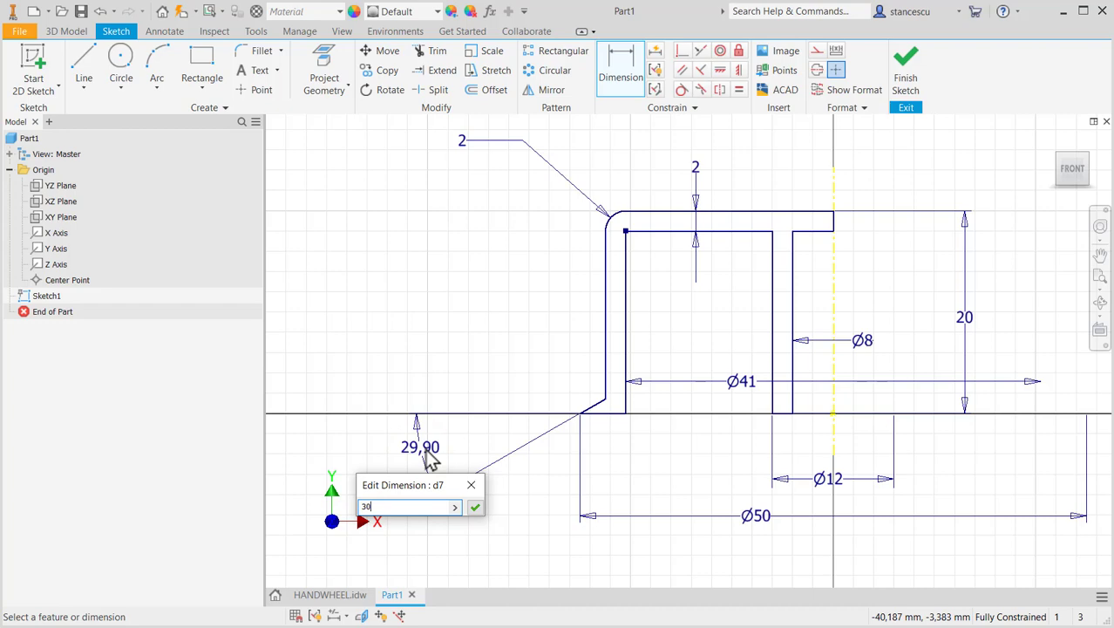
pyautogui.press('Return')
pyautogui.press('Escape')
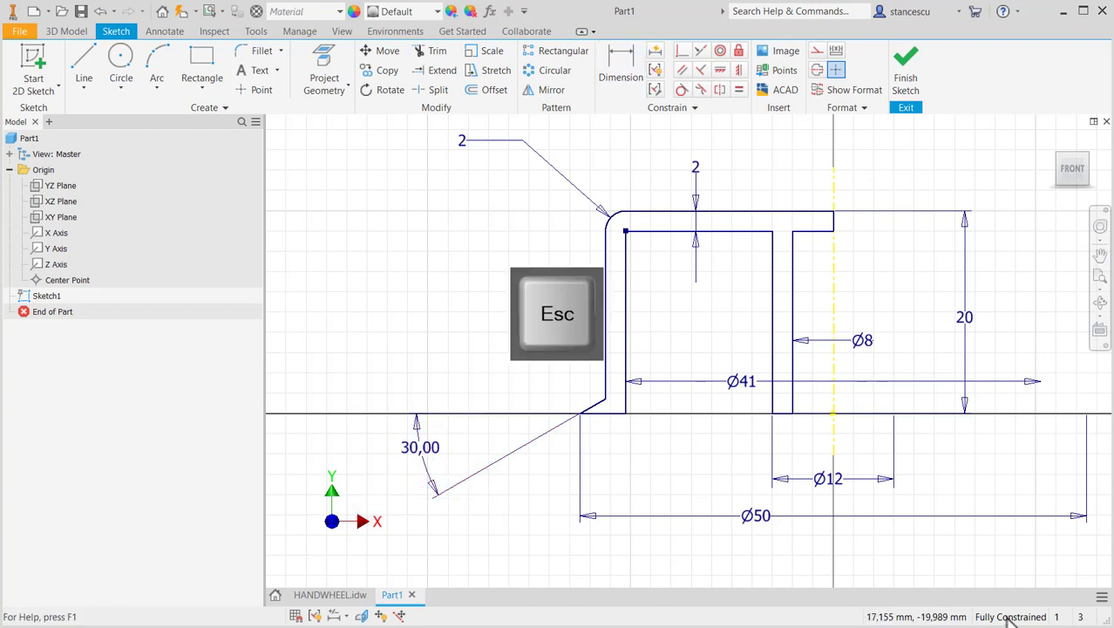
pyautogui.click(906, 69)
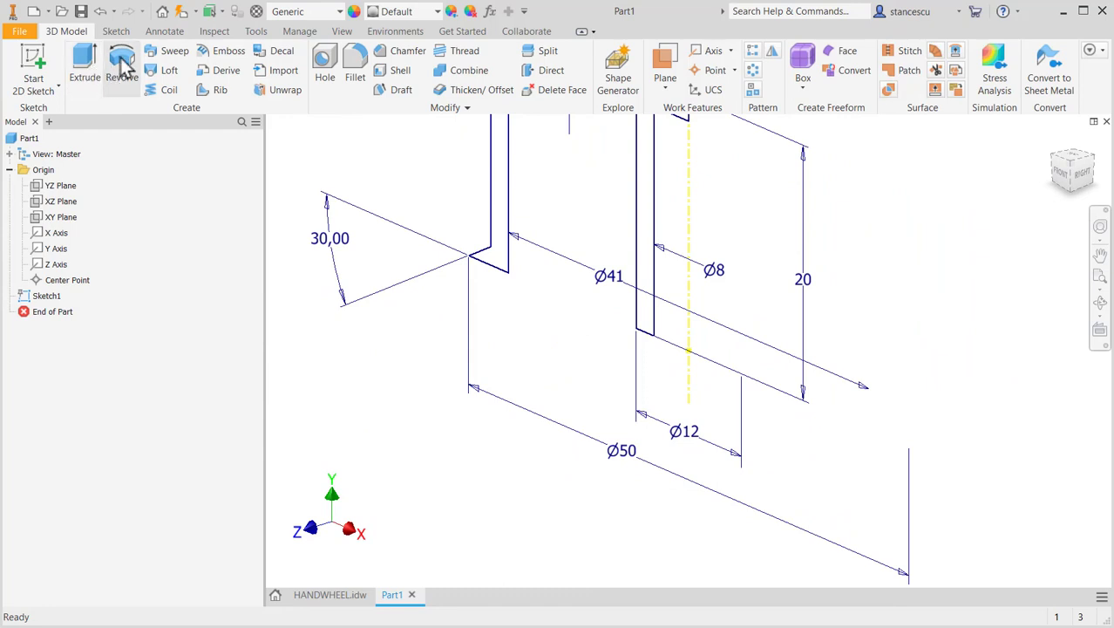
# Step: Revolve Sketch1 360° about the centreline to create Revolution1
pyautogui.click(122, 61)
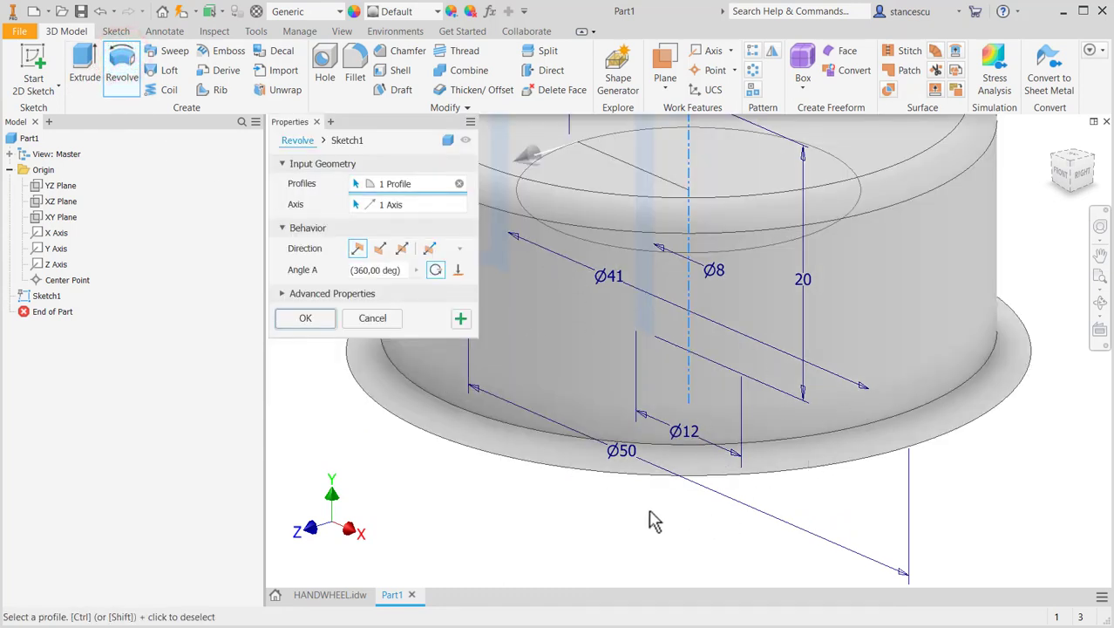
pyautogui.press('Home')
pyautogui.press('F6')
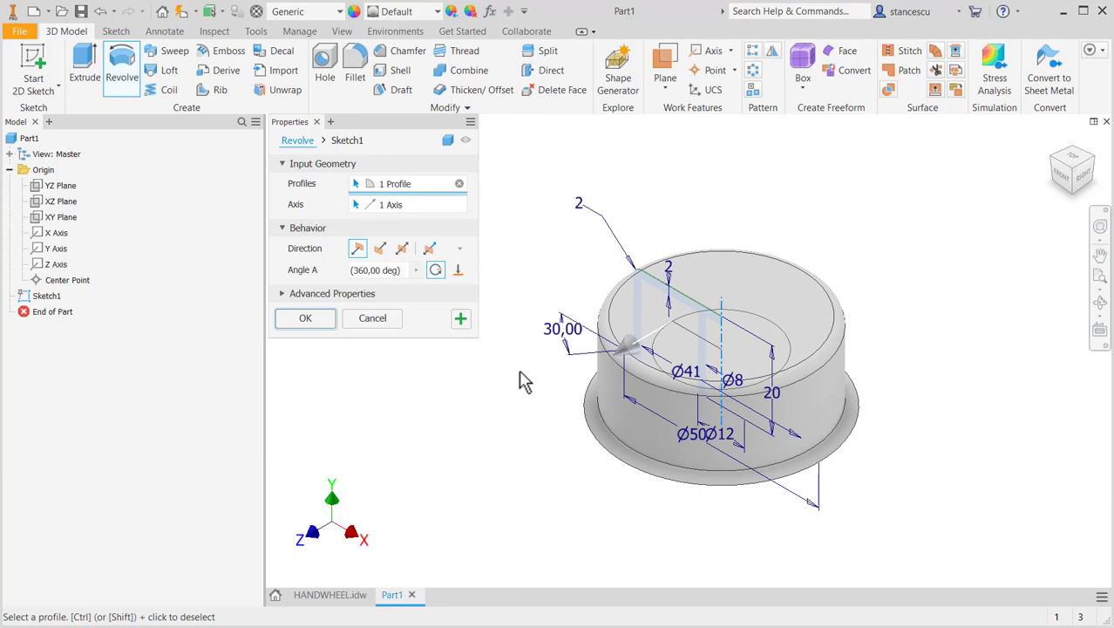
pyautogui.click(320, 319)
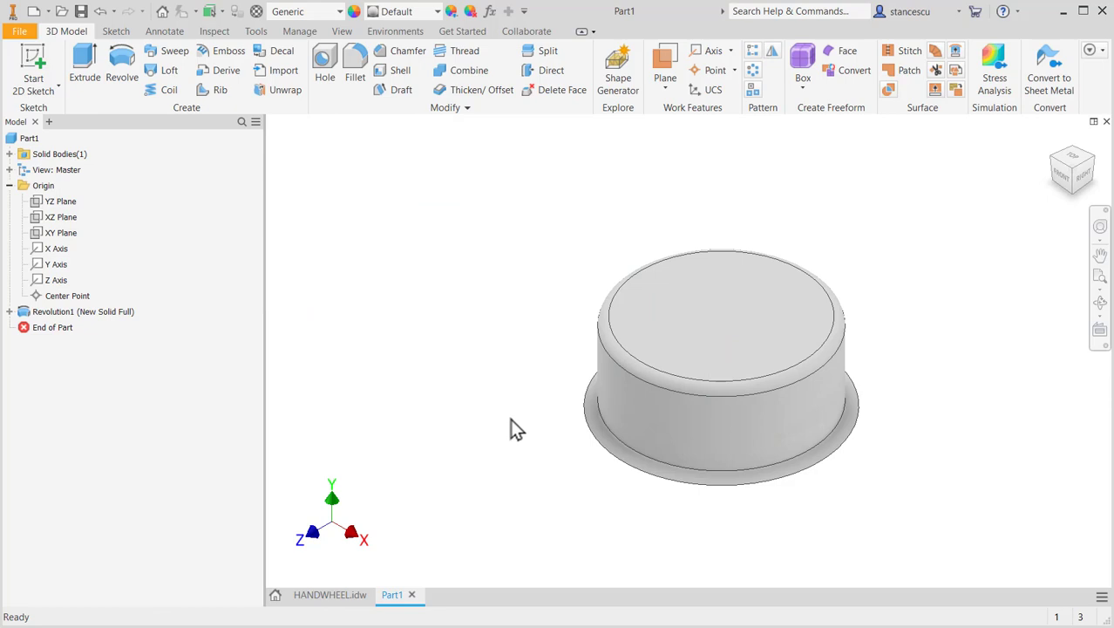
# Step: Assign Stainless Steel as the part material, then switch to HANDWHEEL.idw
pyautogui.click(300, 12)
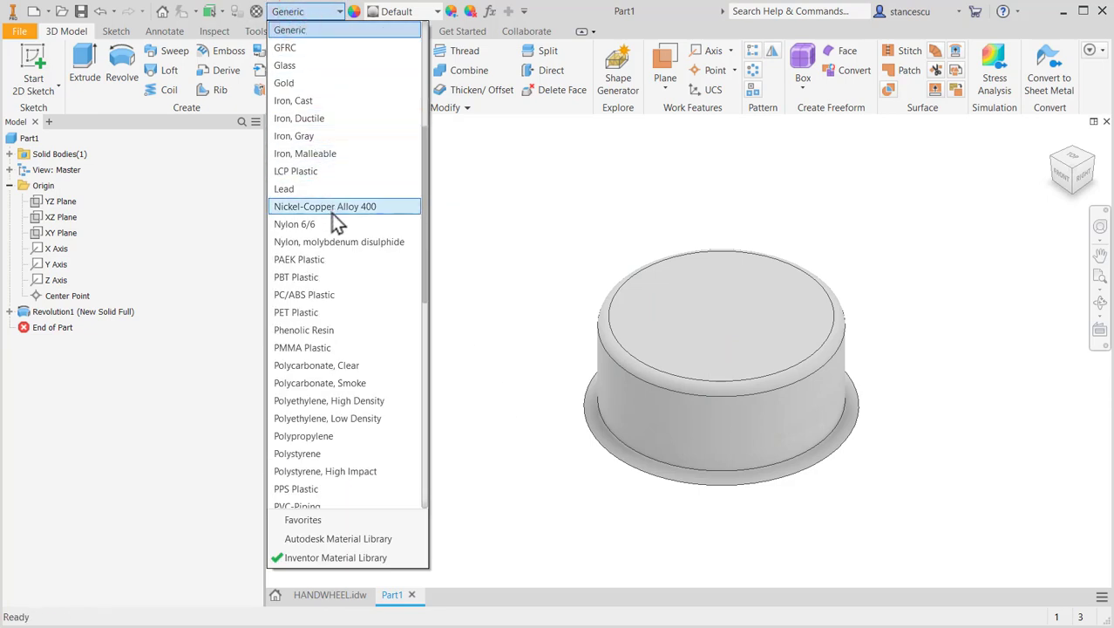
pyautogui.press('t')
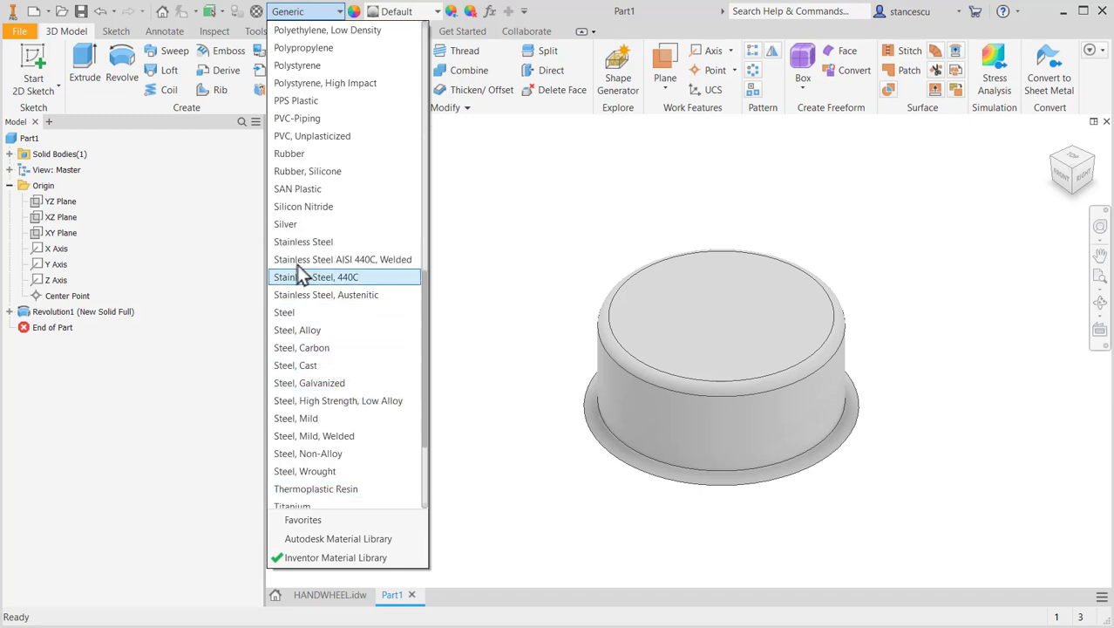
pyautogui.click(306, 242)
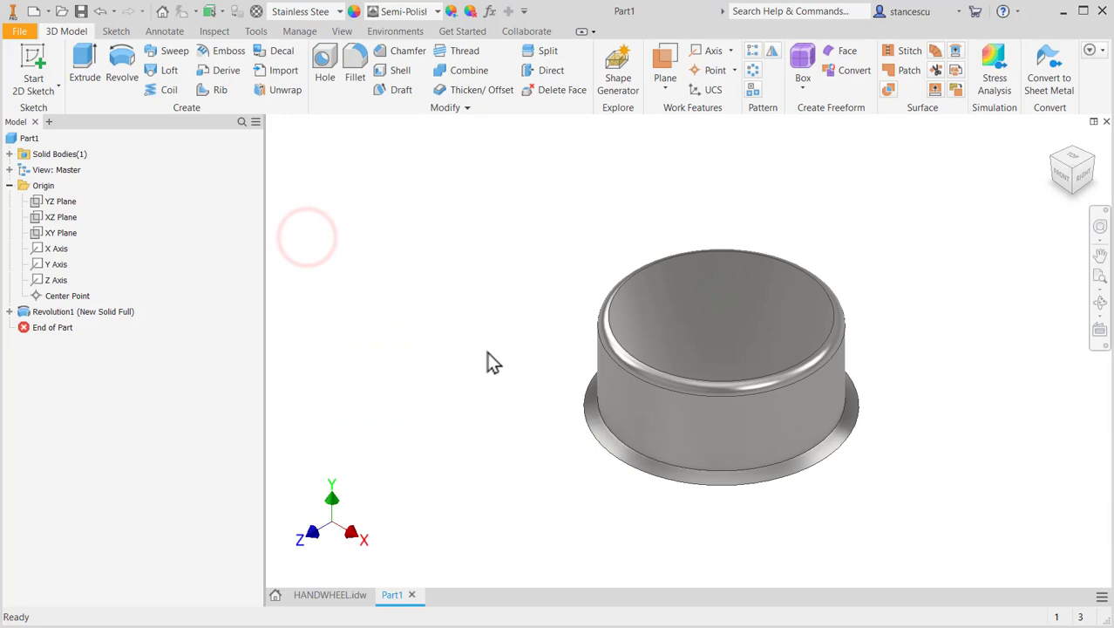
pyautogui.click(329, 595)
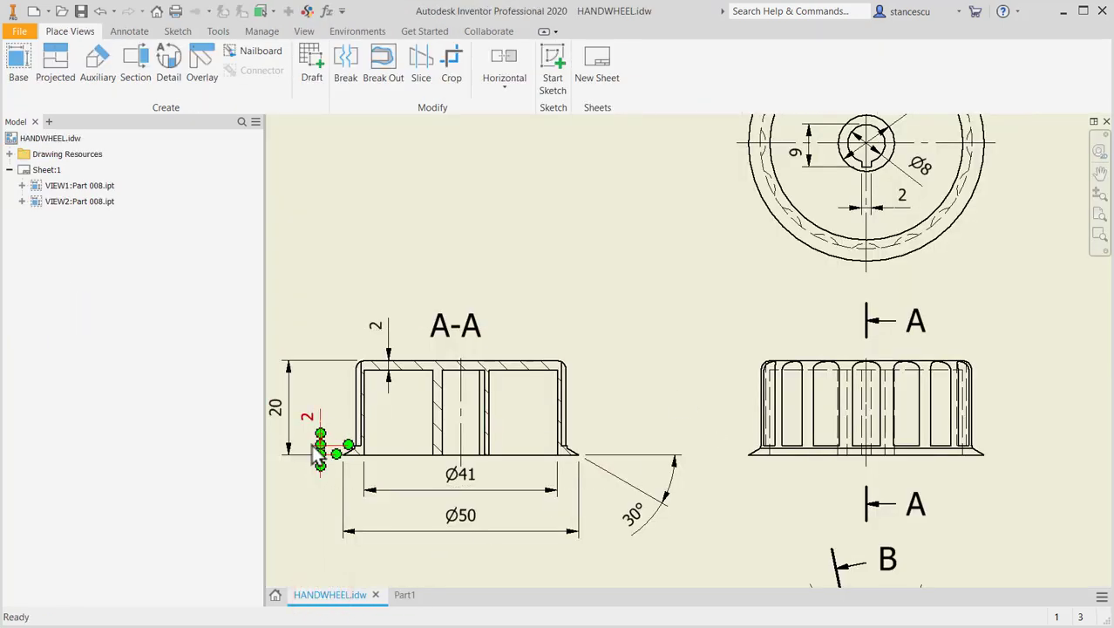
# Step: Inspect the drawing's B-B section, Ø52 and 16 equidistant R4,75 recess callouts, then go back to Part1
pyautogui.moveTo(831, 484); pyautogui.dragTo(781, 220, button='middle')
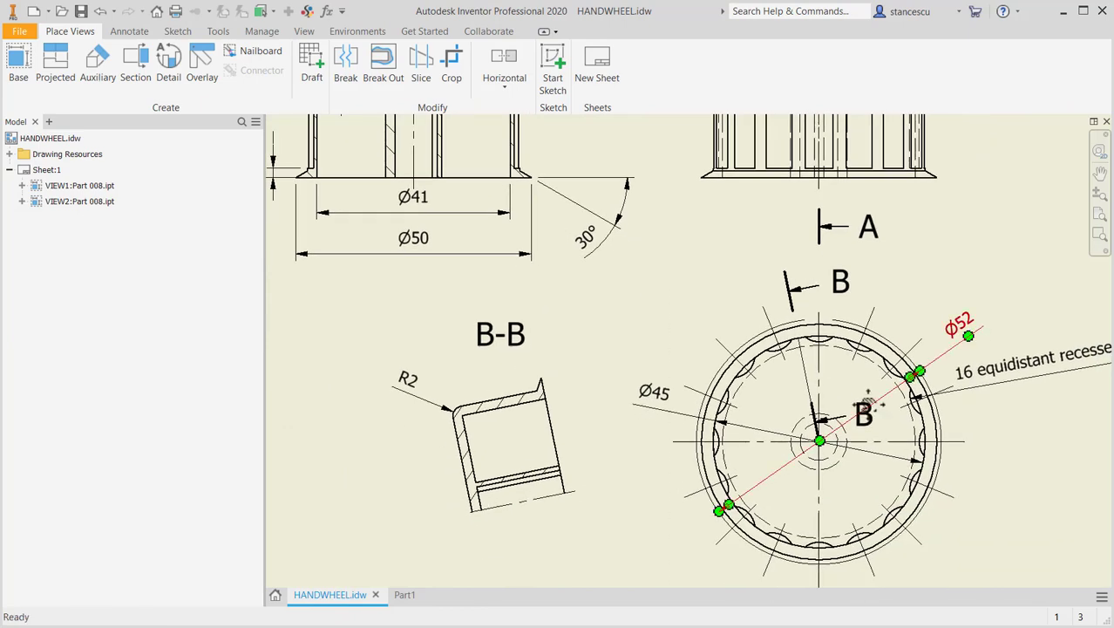
pyautogui.scroll(3, 869, 351)
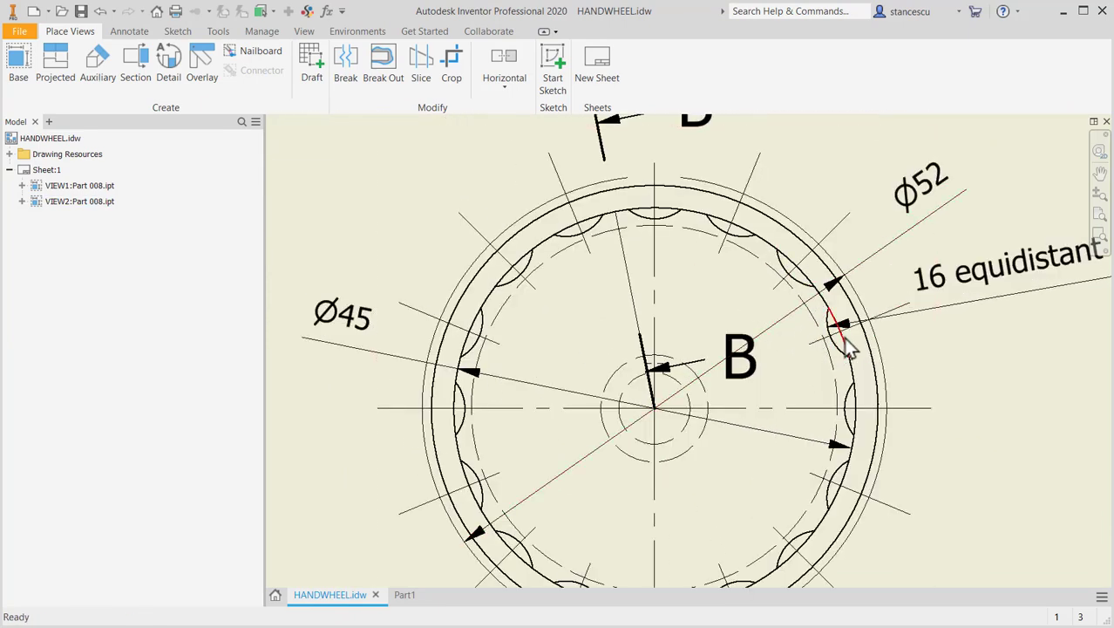
pyautogui.scroll(-5, 779, 406)
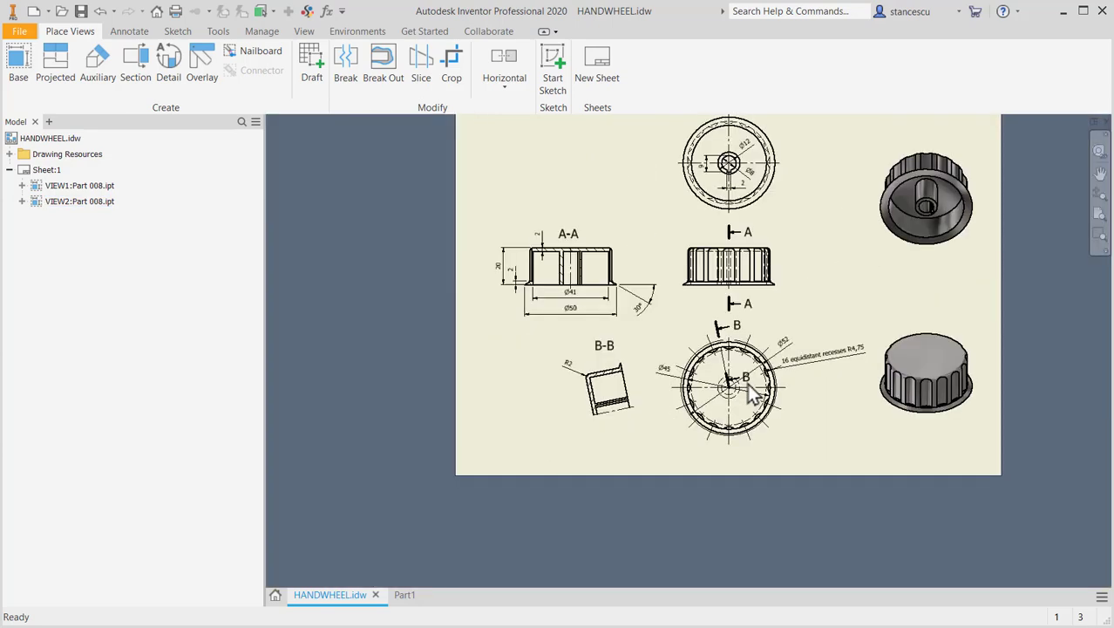
pyautogui.scroll(5, 807, 439)
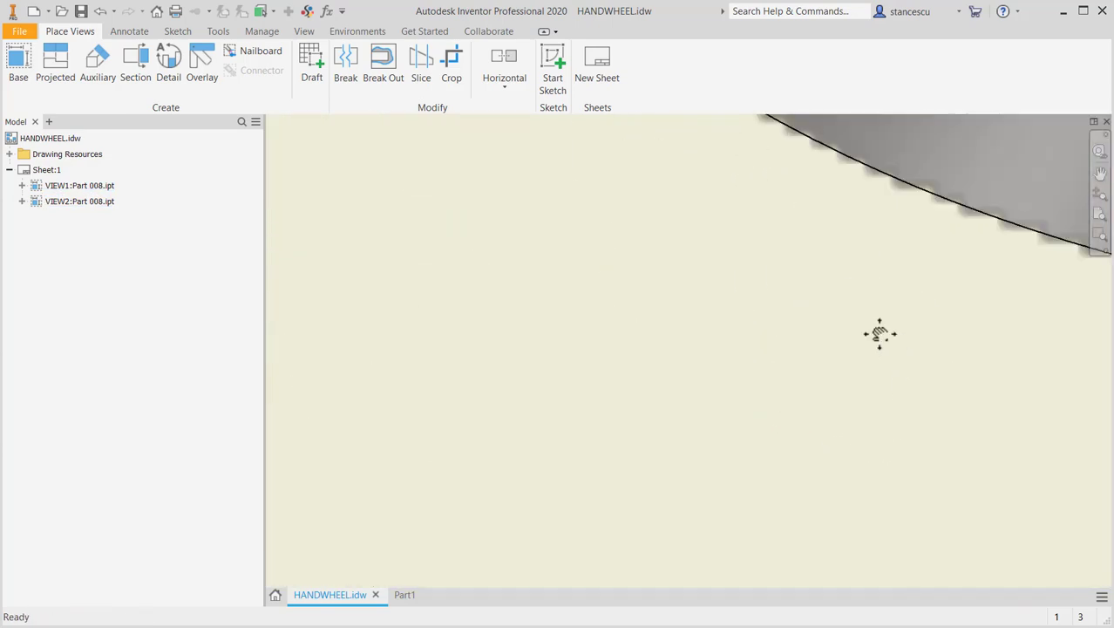
pyautogui.moveTo(878, 331); pyautogui.dragTo(632, 470, button='middle')
pyautogui.scroll(-1, 740, 340)
pyautogui.scroll(1, 807, 290)
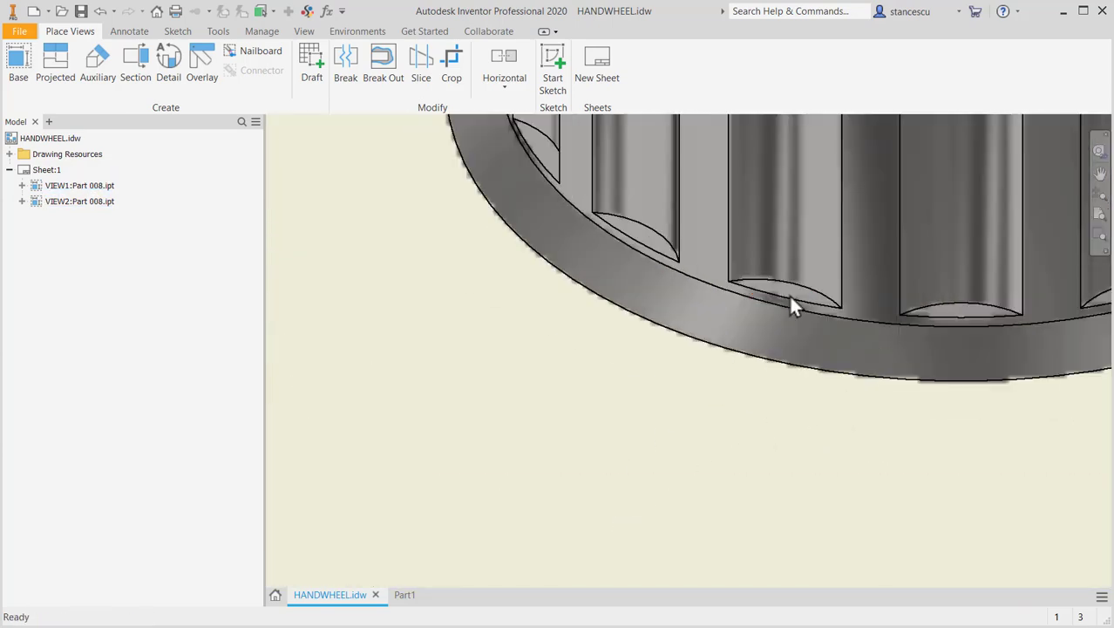
pyautogui.scroll(10, 741, 348)
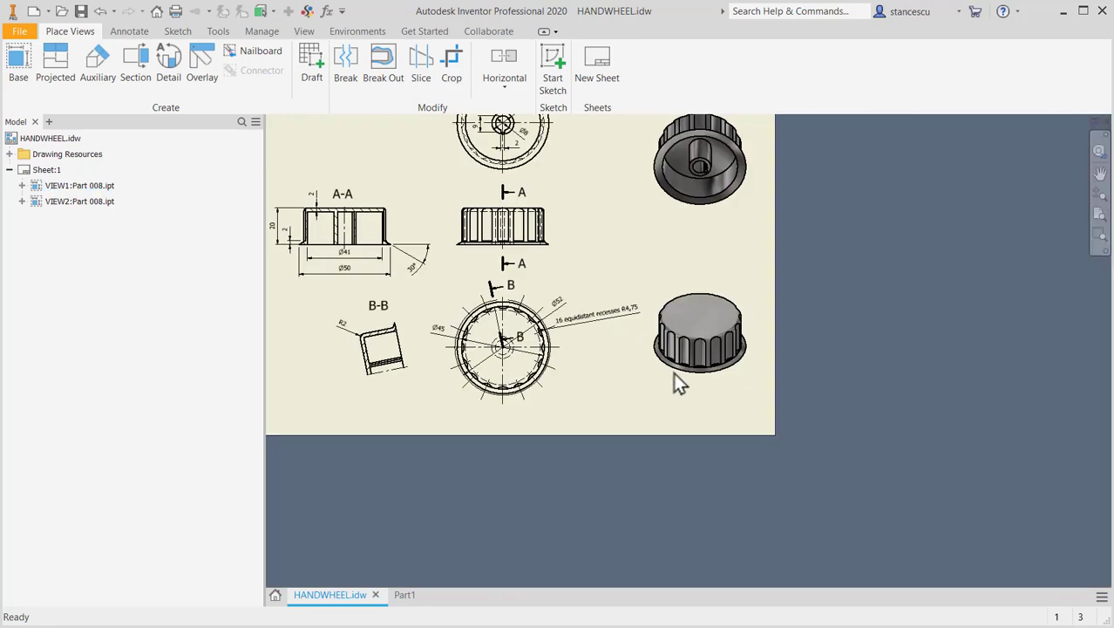
pyautogui.moveTo(642, 381)
pyautogui.mouseDown(button='middle')
pyautogui.moveTo(735, 420)
pyautogui.moveTo(791, 470)
pyautogui.mouseUp(button='middle')
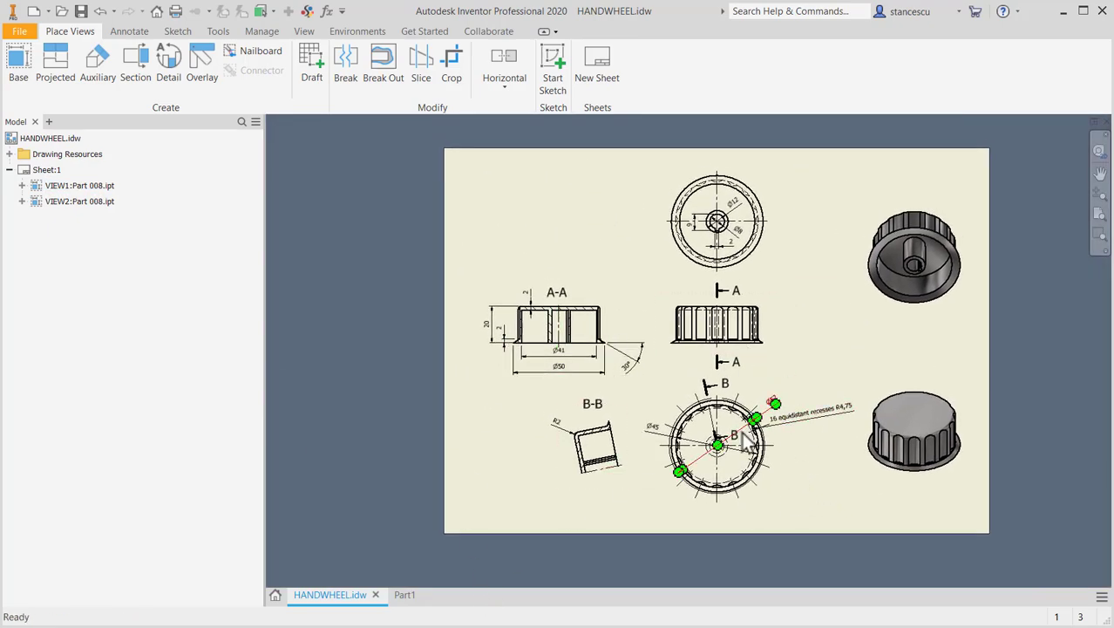
pyautogui.scroll(-5, 811, 397)
pyautogui.scroll(-3, 811, 397)
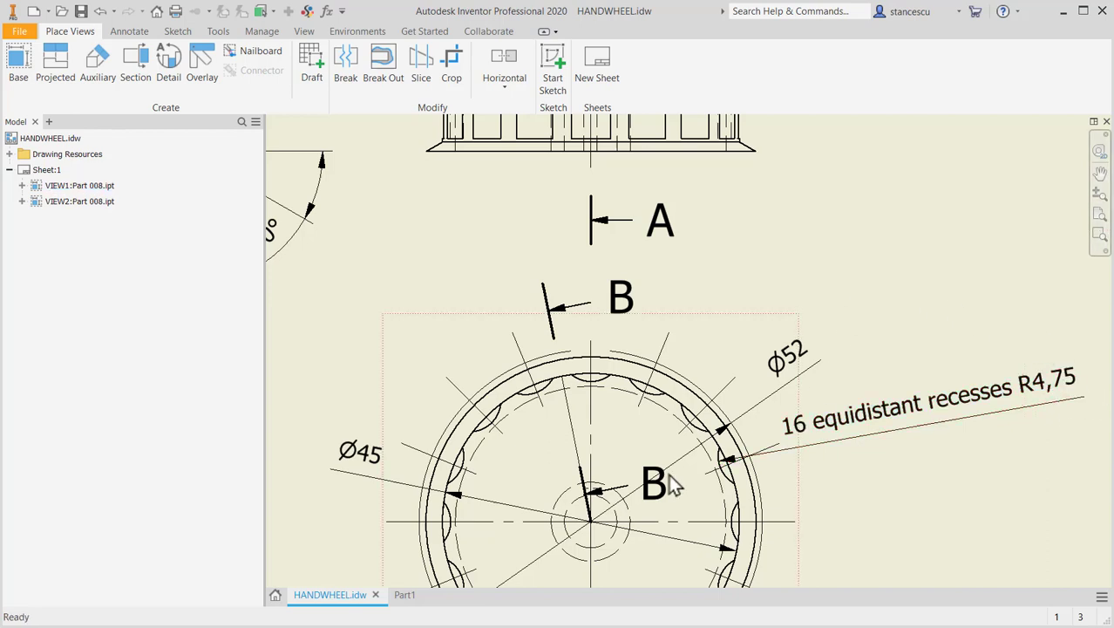
pyautogui.click(404, 595)
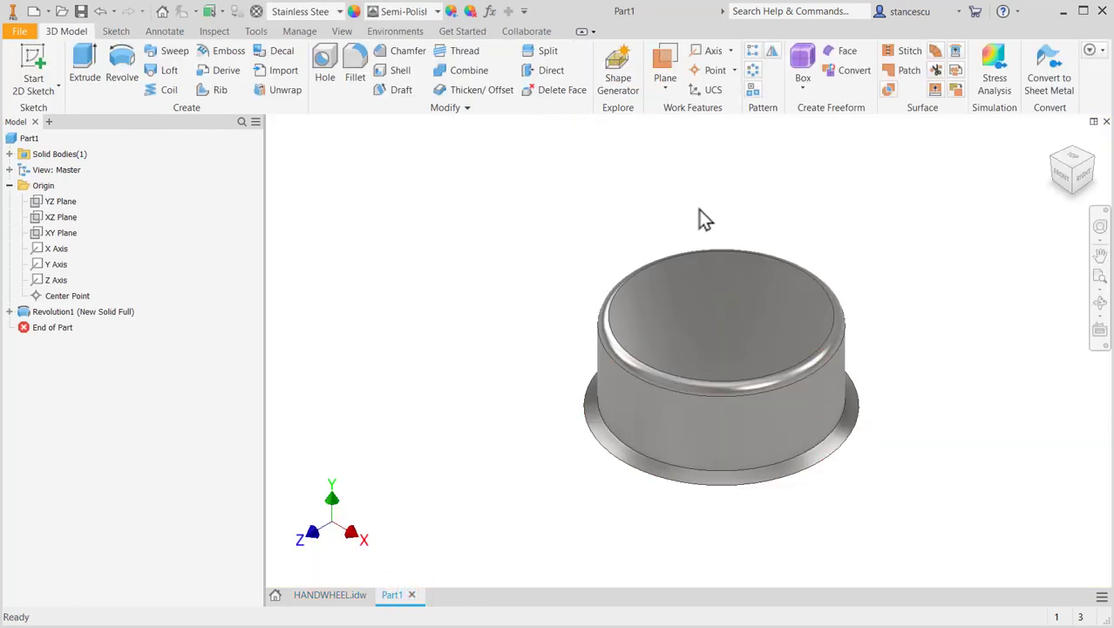
# Step: From the underside, add Work Plane1 offset -2 mm from the knob's flange ring face
pyautogui.click(1100, 302)
pyautogui.moveTo(881, 288); pyautogui.dragTo(855, 293)
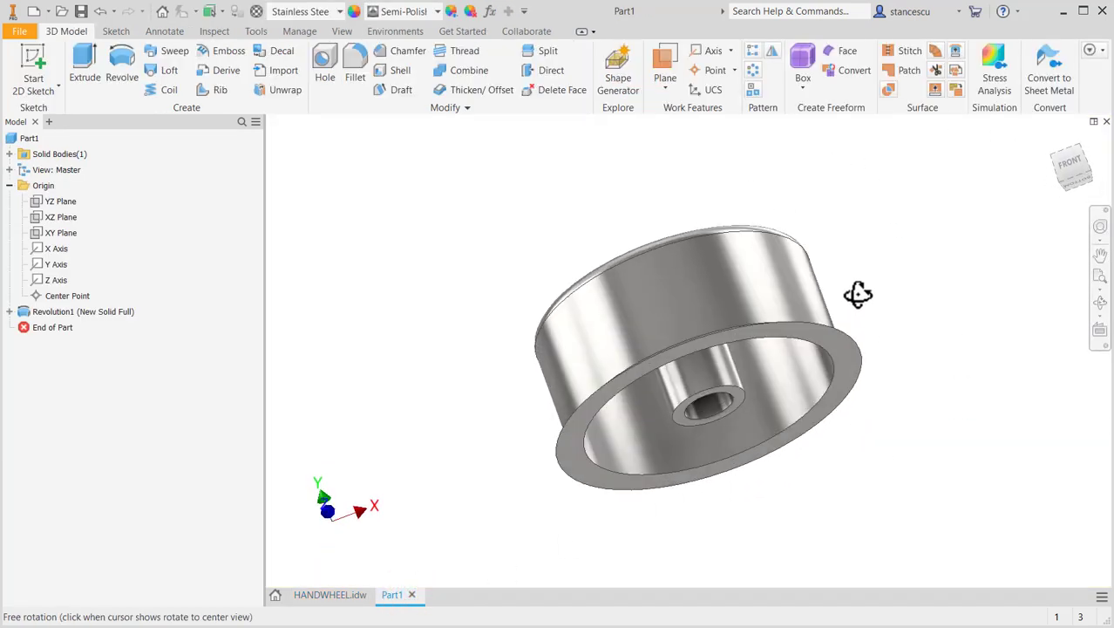
pyautogui.press('Escape')
pyautogui.click(665, 69)
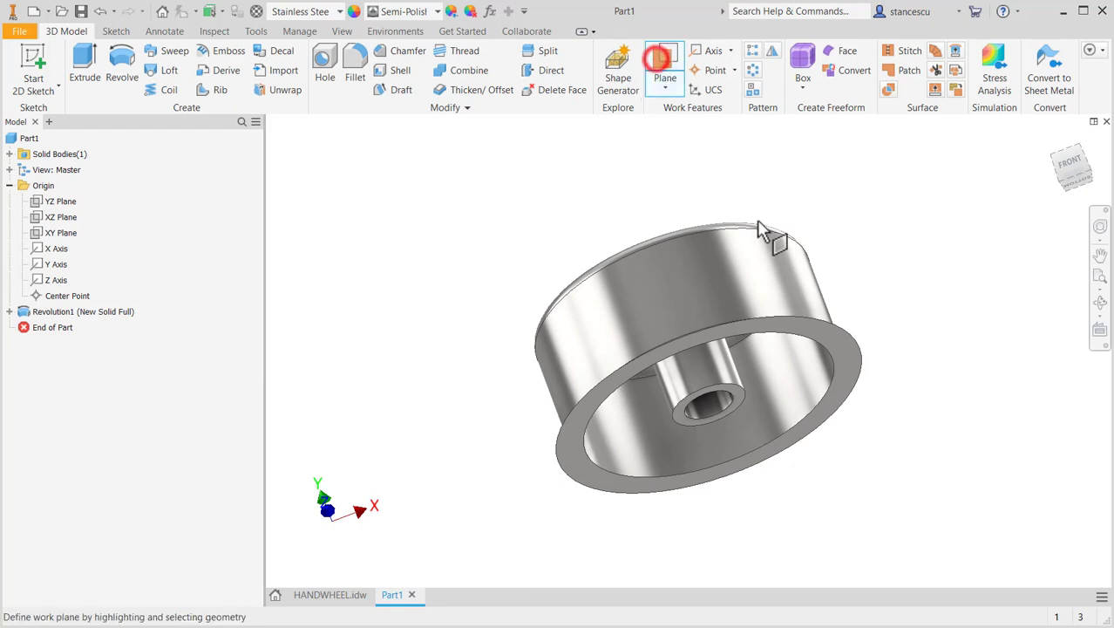
pyautogui.click(839, 347)
pyautogui.moveTo(835, 316); pyautogui.dragTo(838, 312)
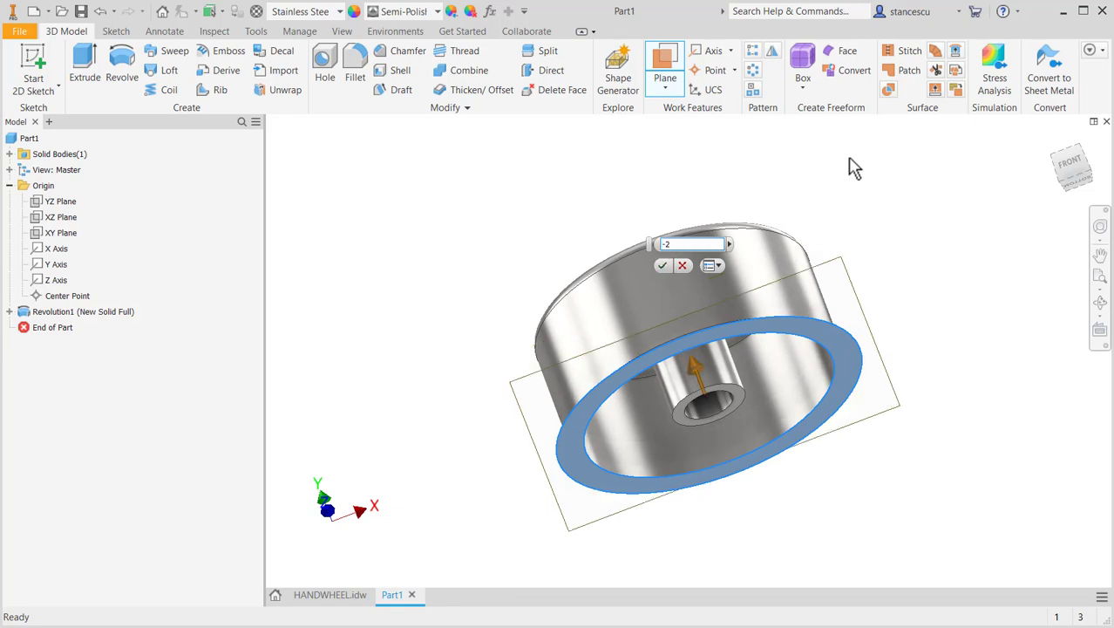
pyautogui.press('Return')
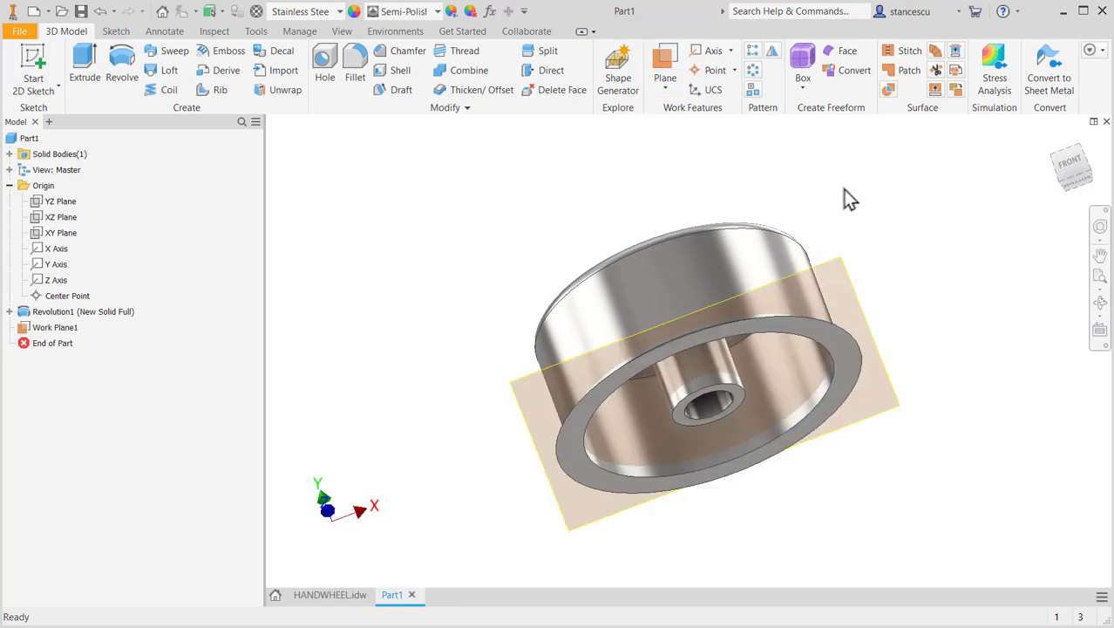
pyautogui.keyDown('shift'); pyautogui.moveTo(838, 189); pyautogui.dragTo(881, 262, button='middle'); pyautogui.keyUp('shift')
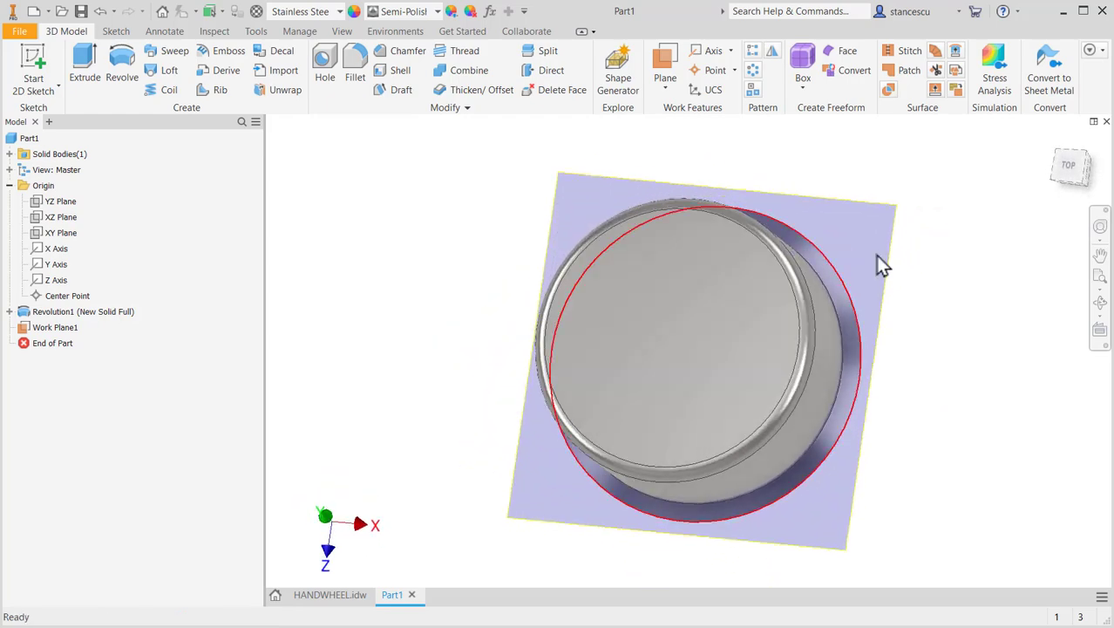
# Step: From the top view, start a new sketch on Work Plane1 and slice the model with F7
pyautogui.click(1073, 168)
pyautogui.click(840, 193)
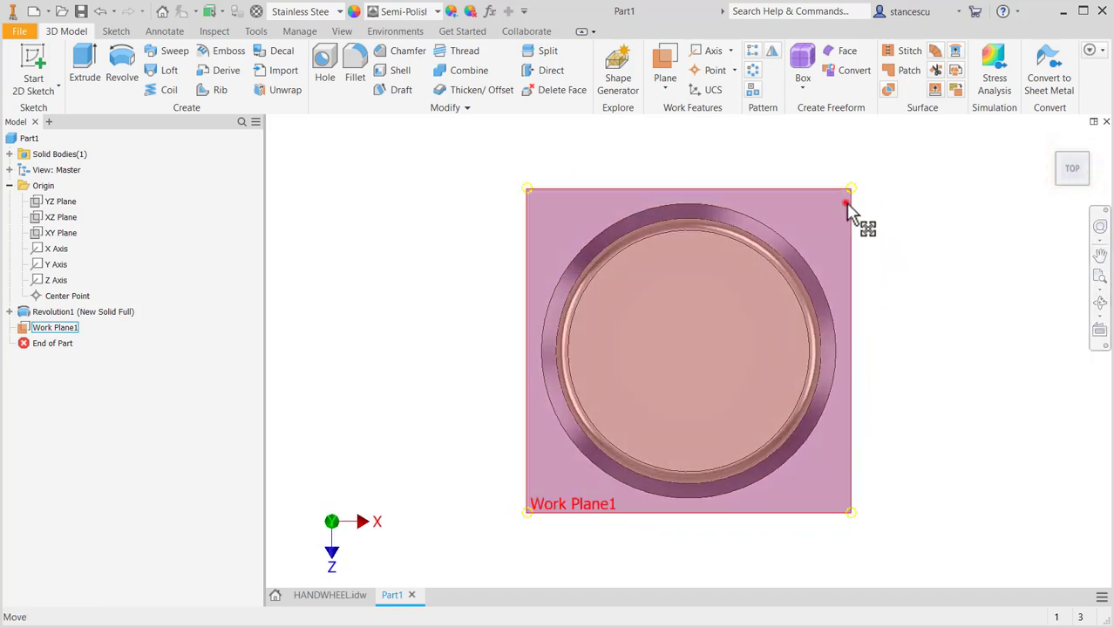
pyautogui.click(844, 199)
pyautogui.click(880, 192)
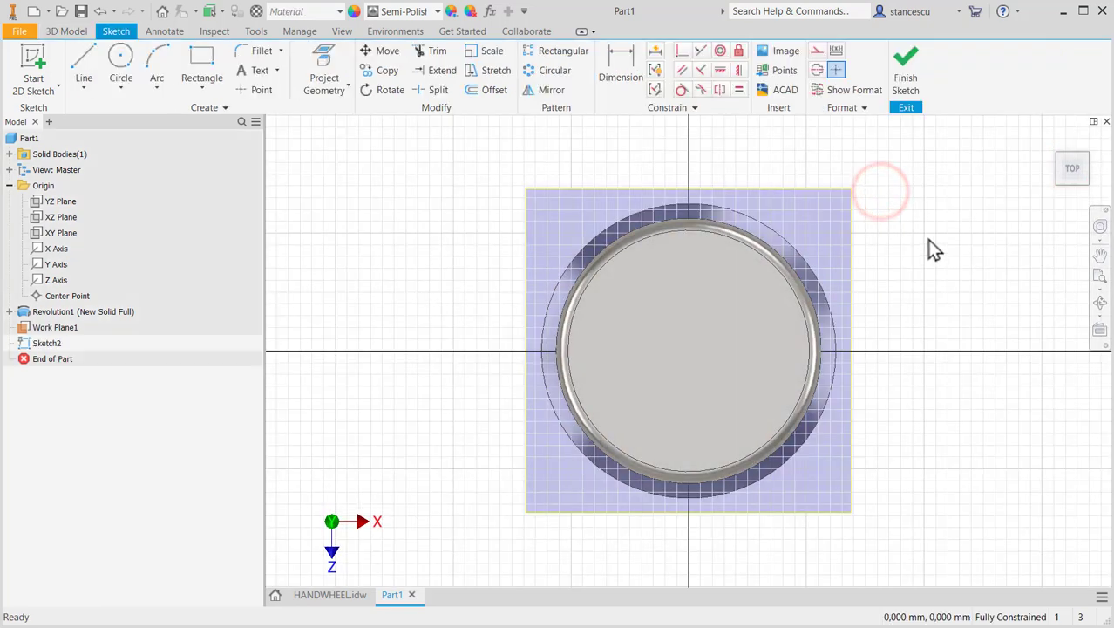
pyautogui.press('F7')
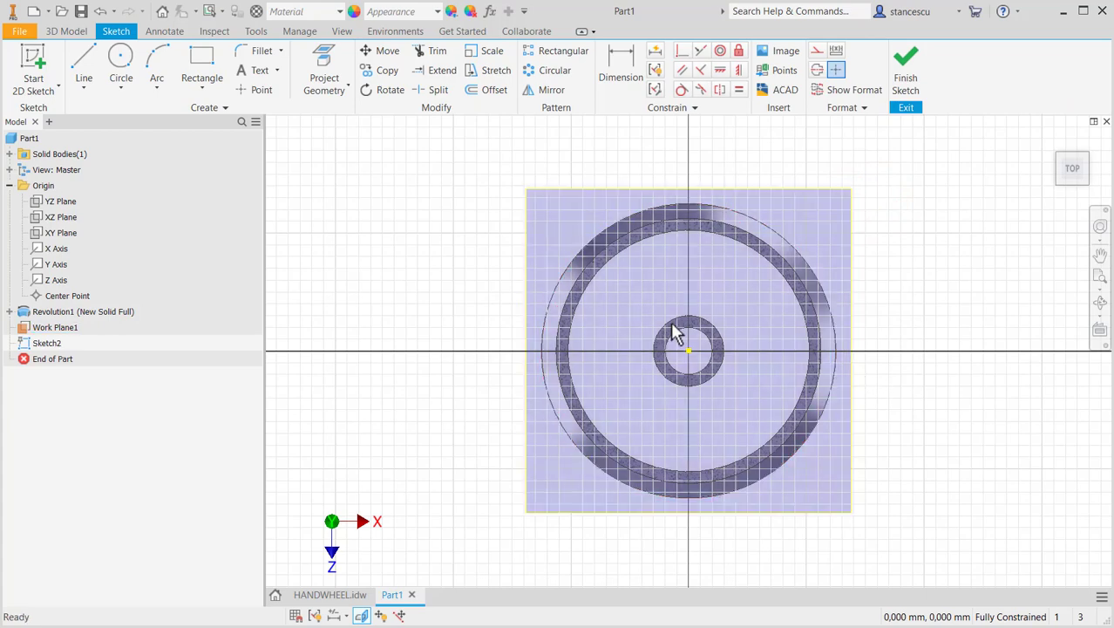
# Step: Draw the 4,75 recess circle right of the origin, aligned horizontally with the origin
pyautogui.click(121, 68)
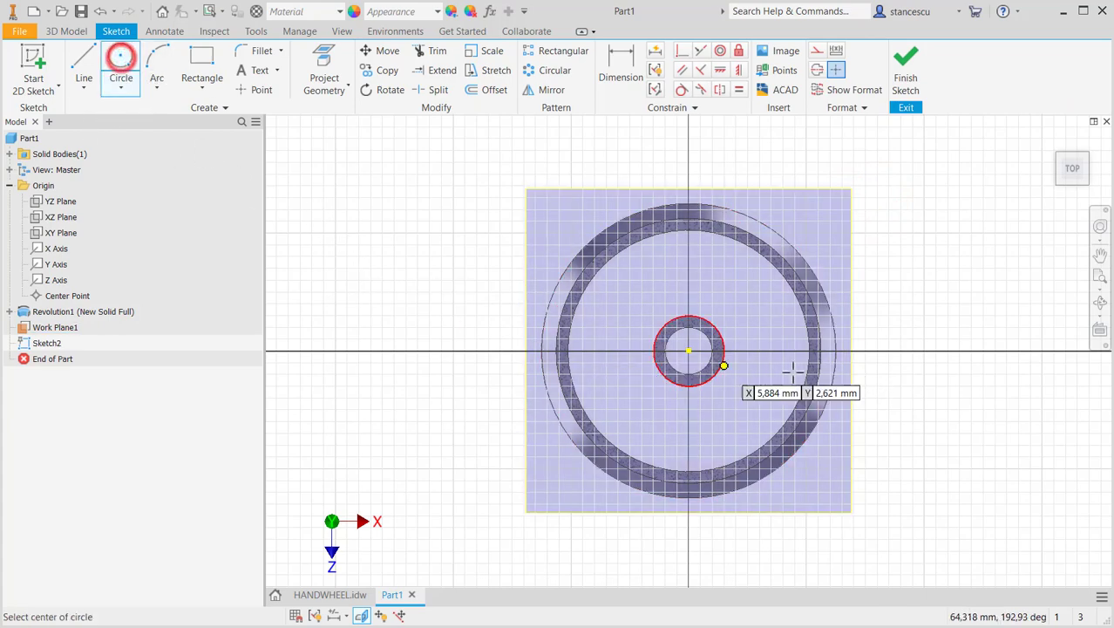
pyautogui.click(858, 386)
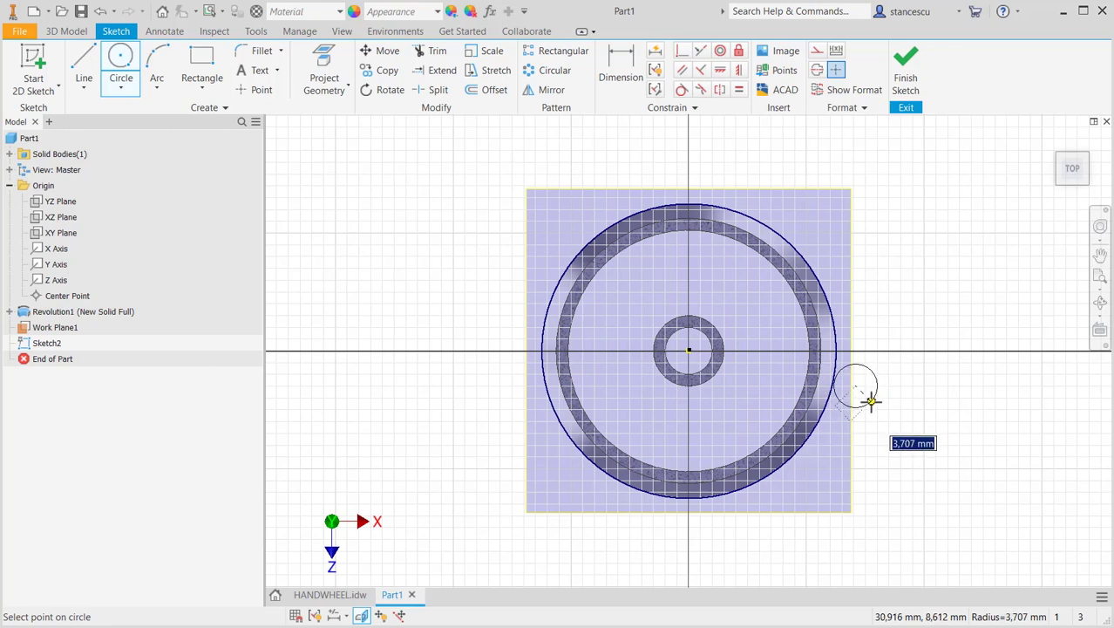
pyautogui.write('4.75')
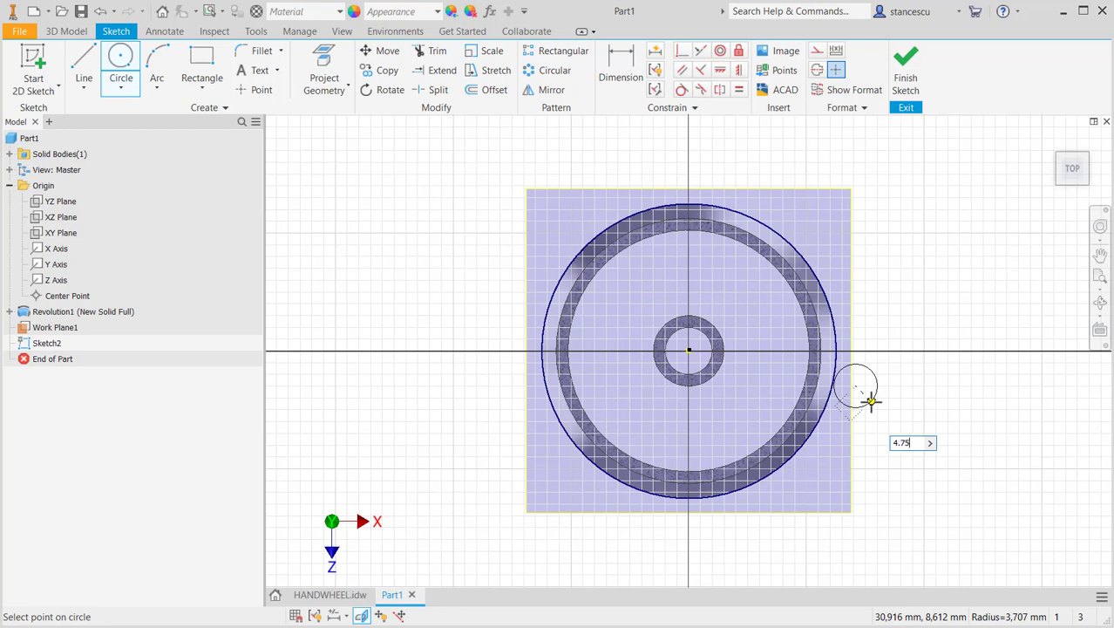
pyautogui.press('Return')
pyautogui.scroll(-3, 803, 381)
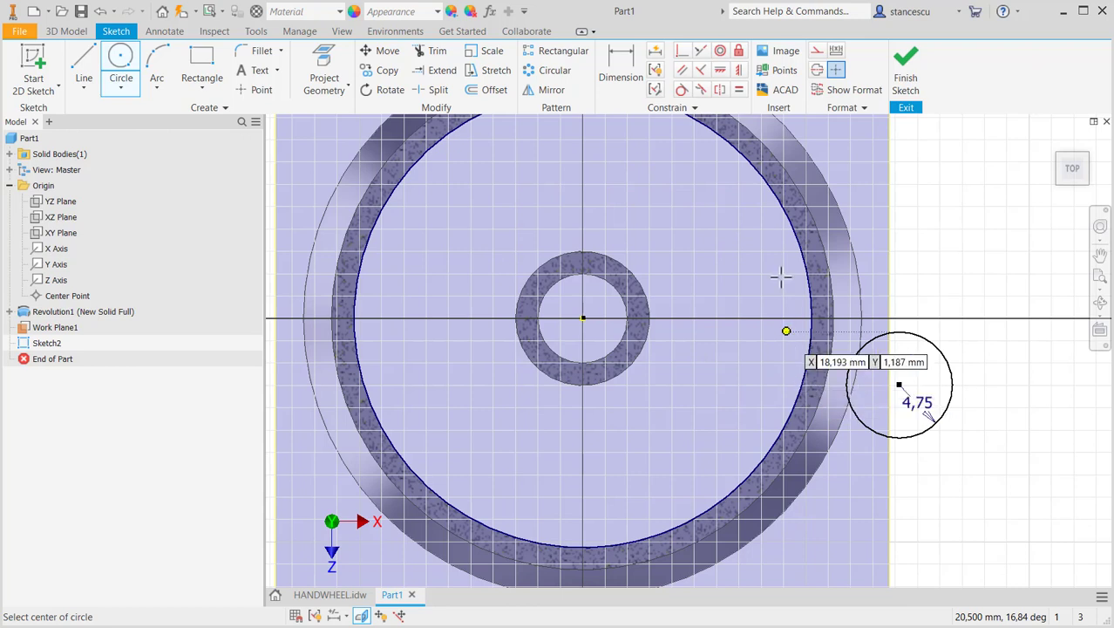
pyautogui.click(720, 72)
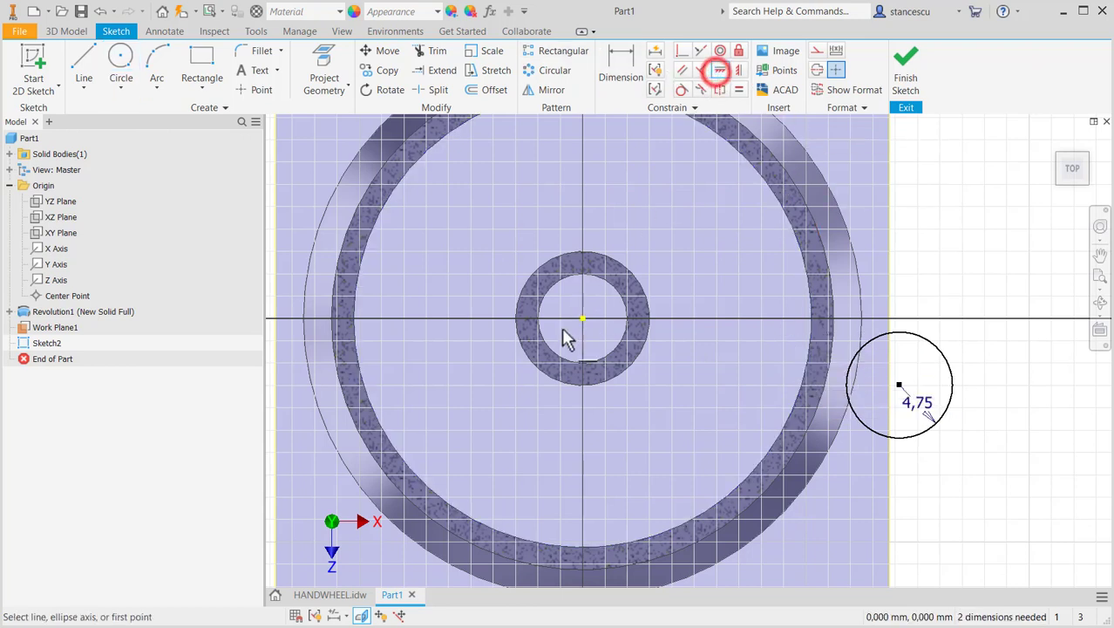
pyautogui.click(583, 319)
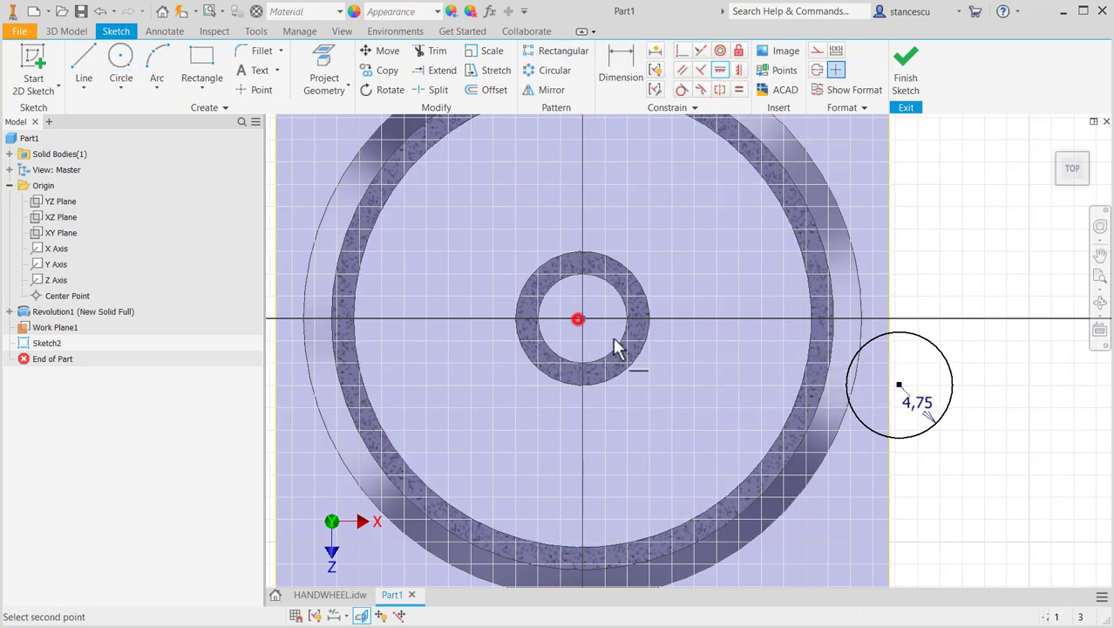
pyautogui.click(900, 383)
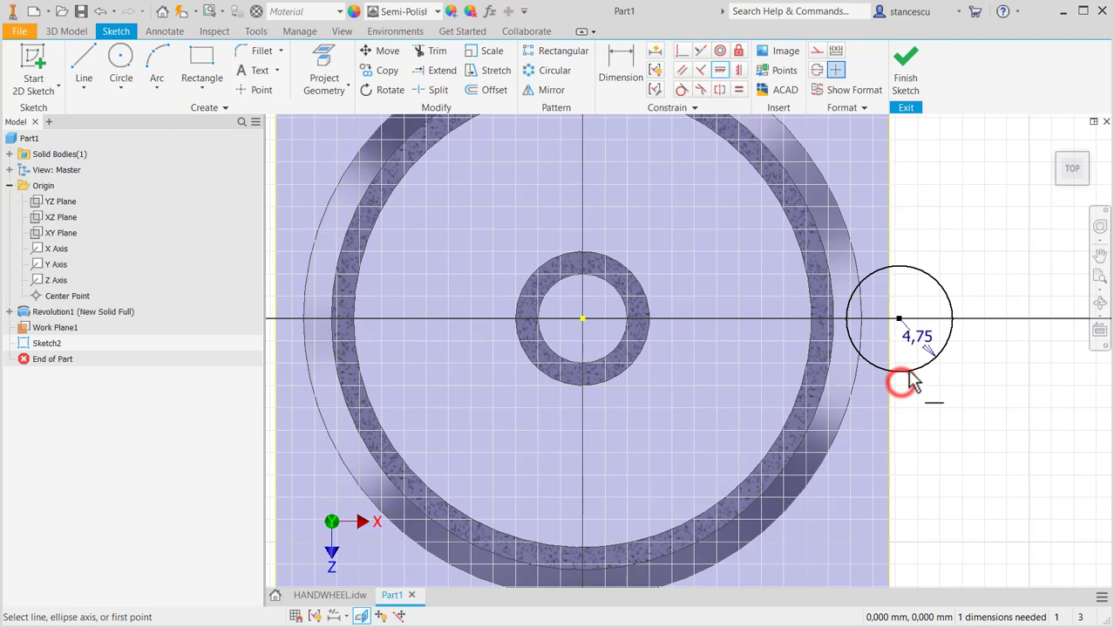
# Step: Dimension the circle centre 26 (52/2) from the origin and finish the sketch
pyautogui.click(621, 65)
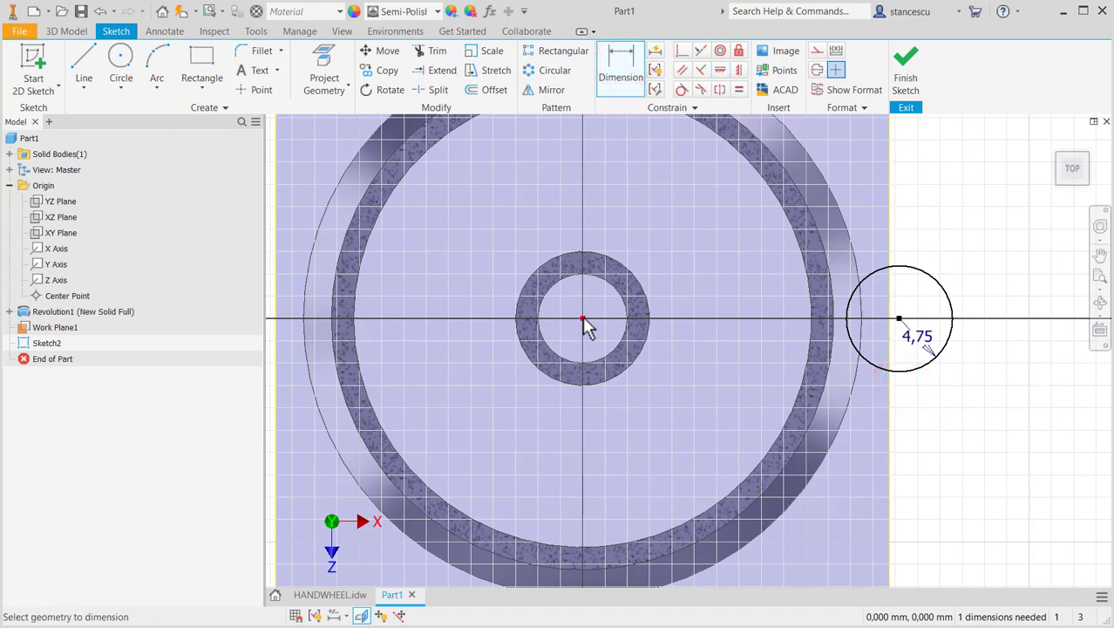
pyautogui.click(583, 319)
pyautogui.click(899, 318)
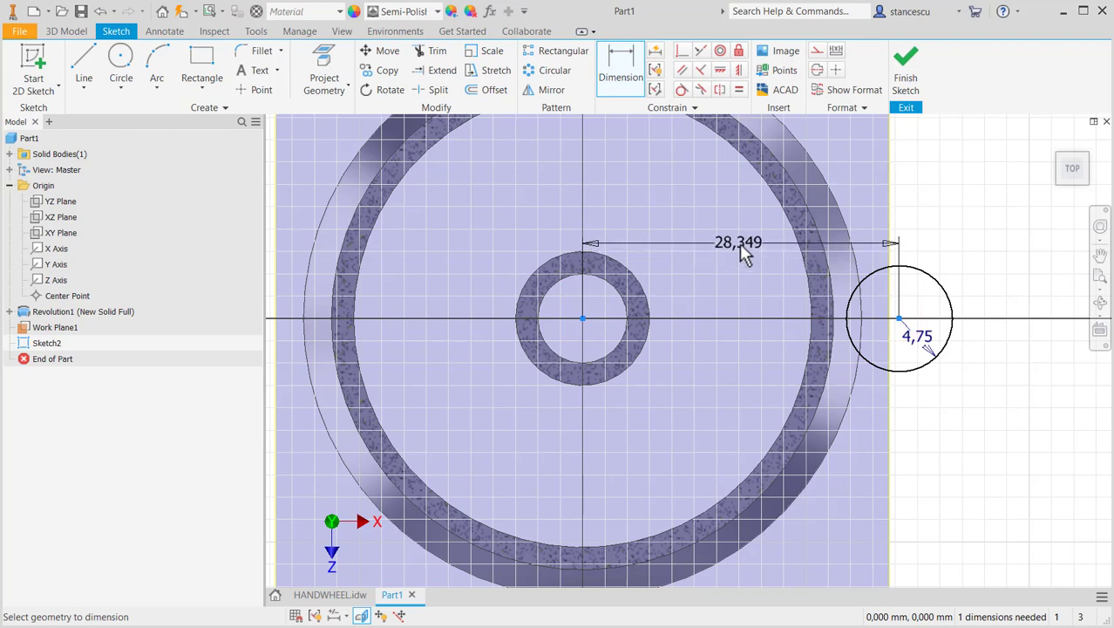
pyautogui.click(742, 248)
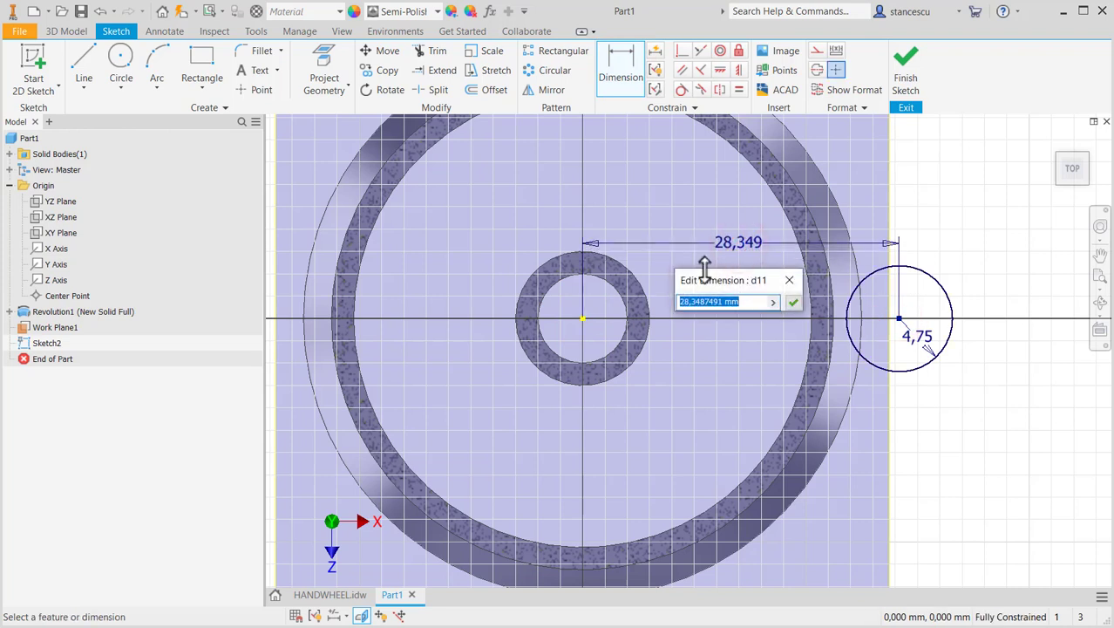
pyautogui.write('52/2')
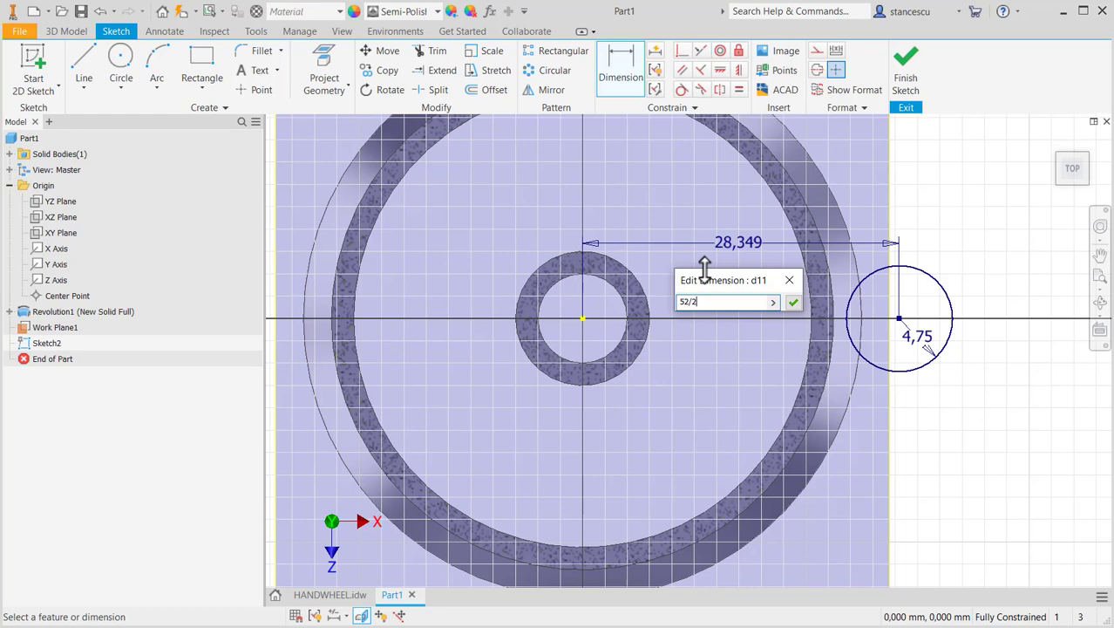
pyautogui.press('Return')
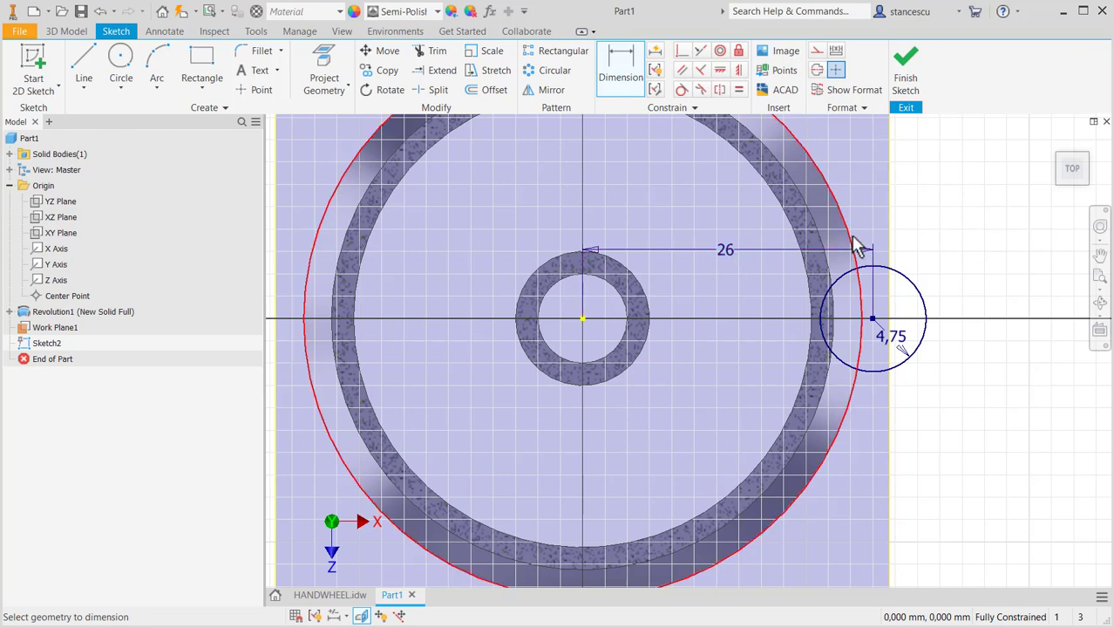
pyautogui.press('Escape')
pyautogui.moveTo(722, 255); pyautogui.dragTo(717, 220)
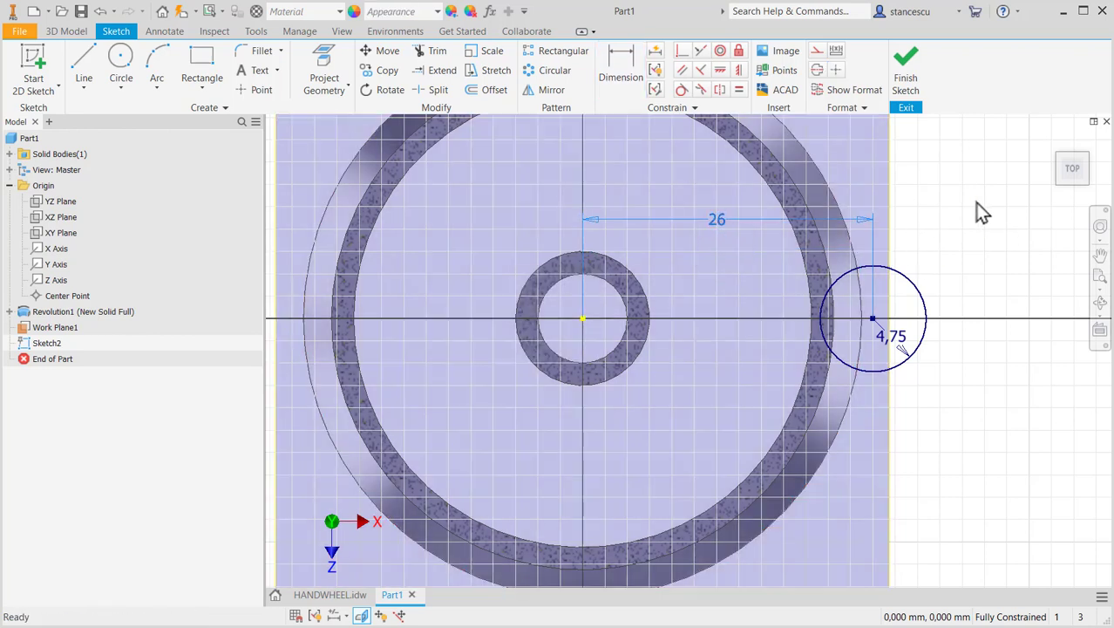
pyautogui.click(971, 201)
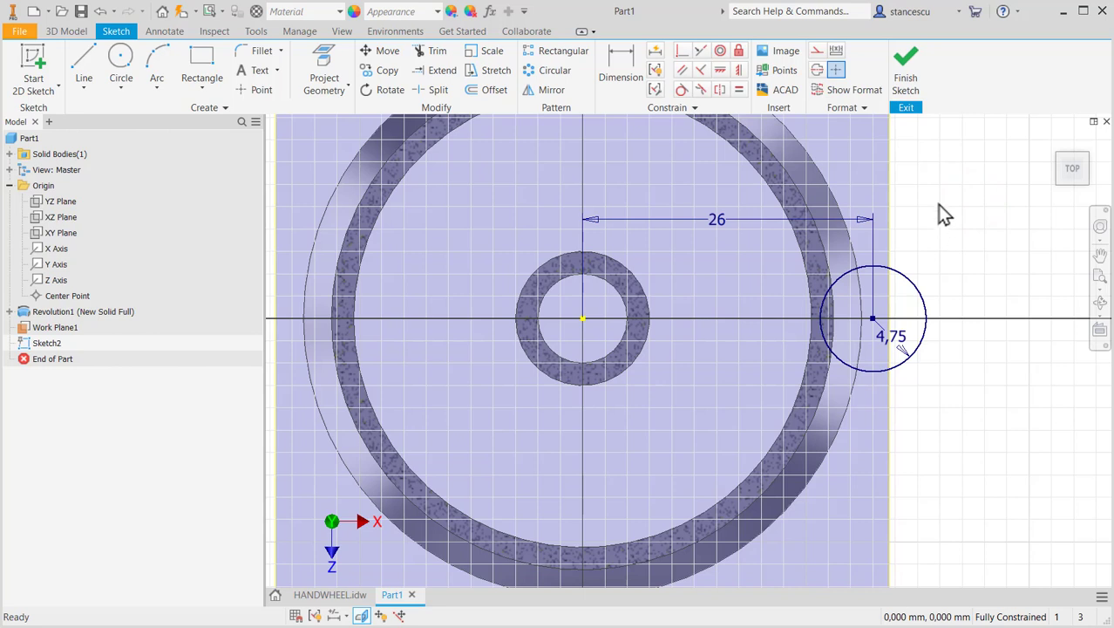
pyautogui.click(905, 69)
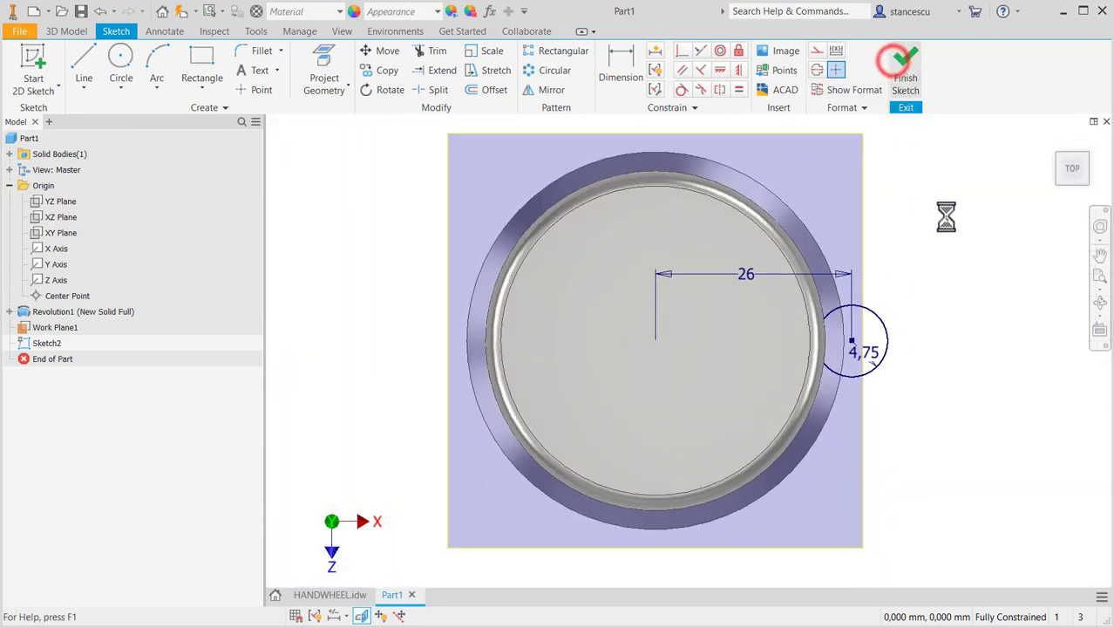
# Step: Extrude the small circle as a Cut, Through All, forming the first recess
pyautogui.keyDown('shift'); pyautogui.moveTo(912, 328); pyautogui.dragTo(828, 297, button='middle'); pyautogui.keyUp('shift')
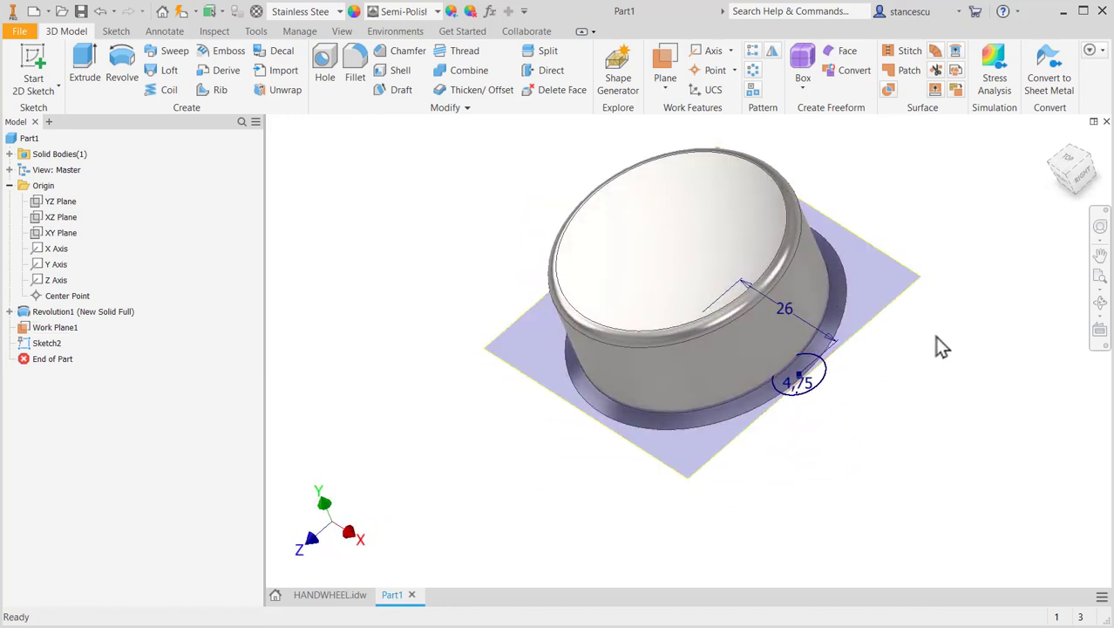
pyautogui.moveTo(928, 356)
pyautogui.keyDown('shift'); pyautogui.mouseDown(button='middle')
pyautogui.moveTo(935, 346)
pyautogui.moveTo(940, 357)
pyautogui.mouseUp(button='middle'); pyautogui.keyUp('shift')
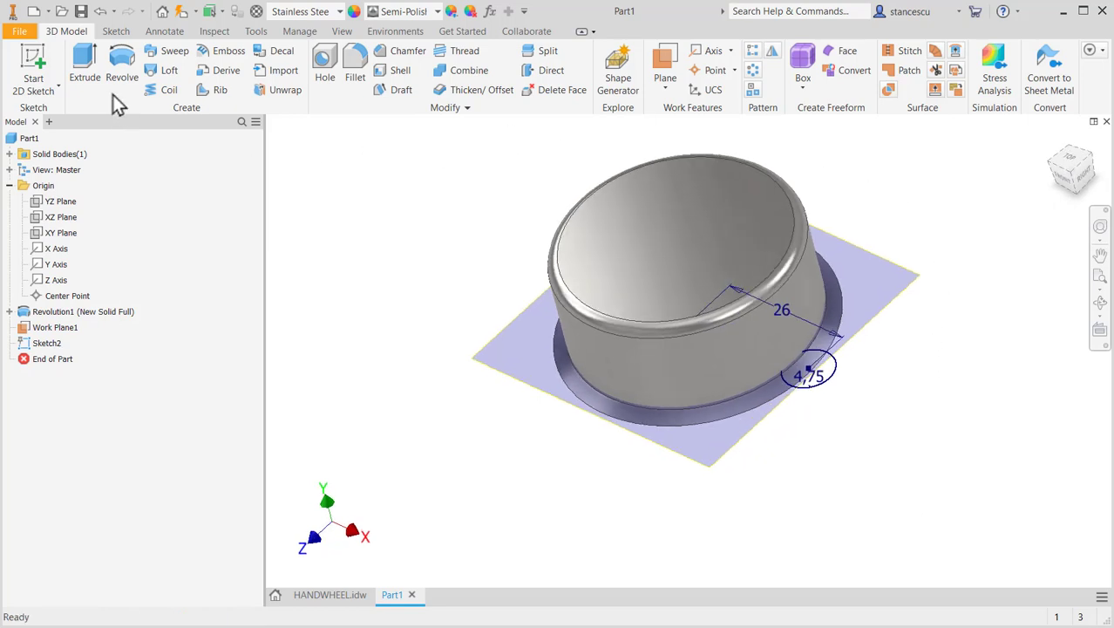
pyautogui.click(85, 56)
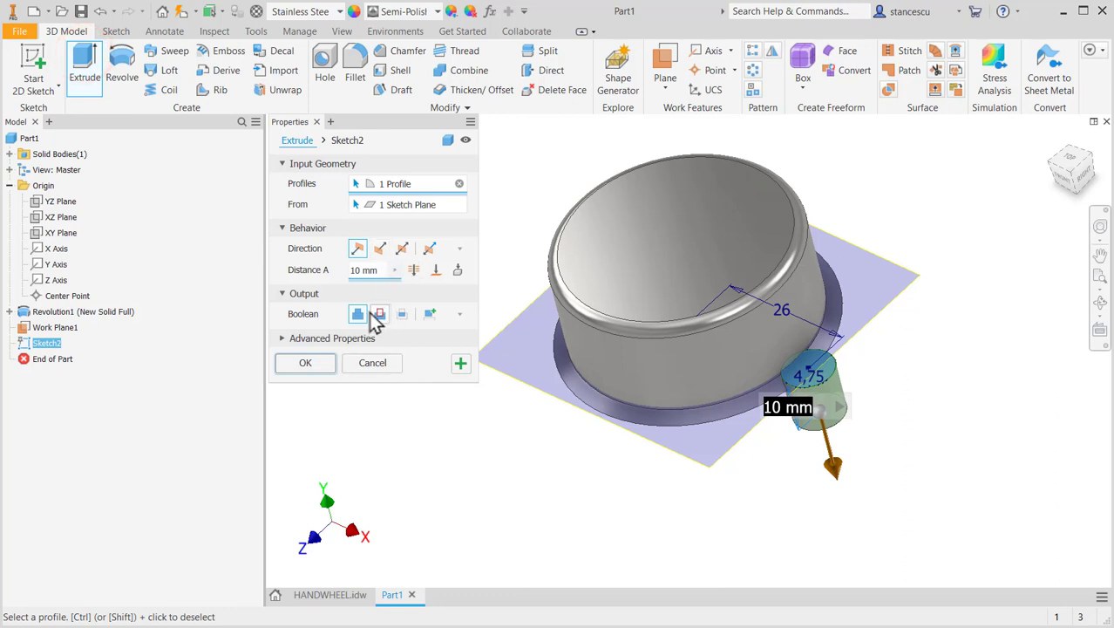
pyautogui.click(379, 314)
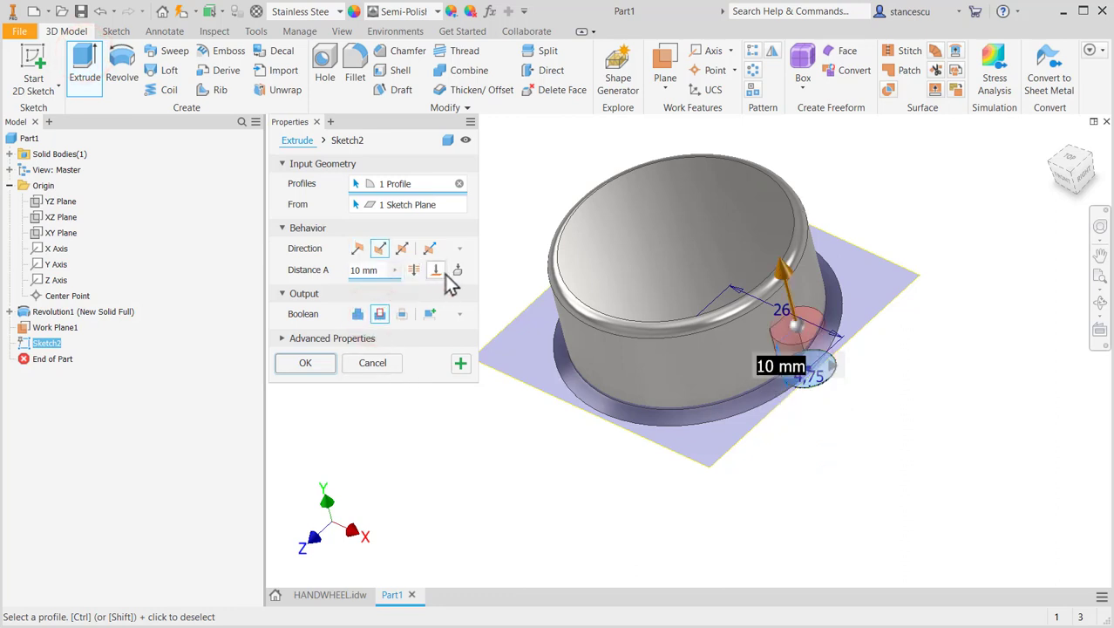
pyautogui.click(414, 272)
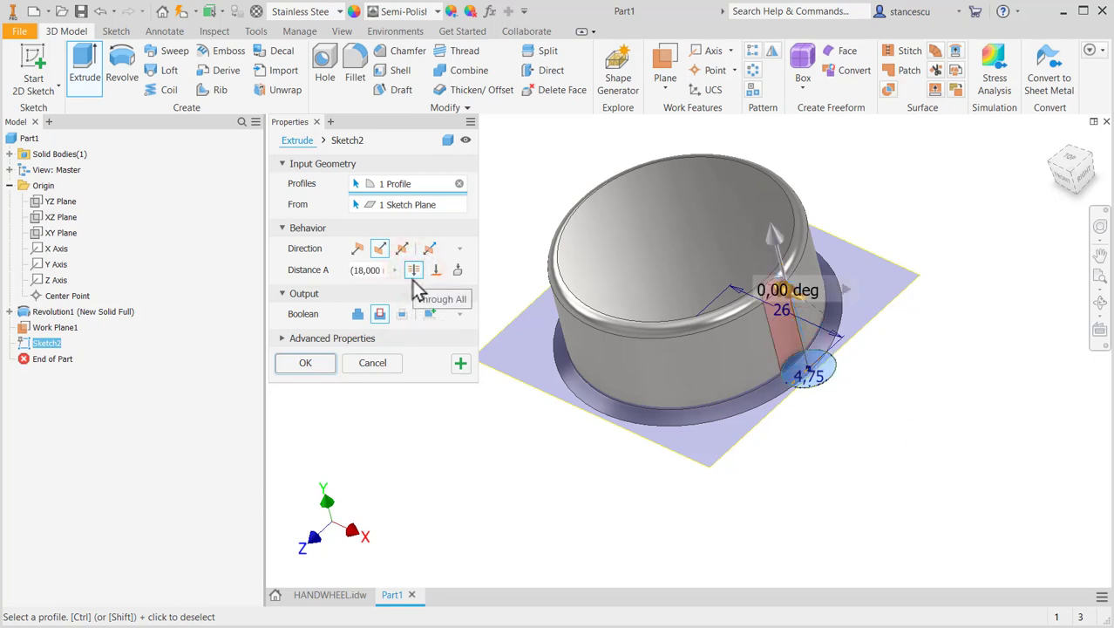
pyautogui.click(321, 361)
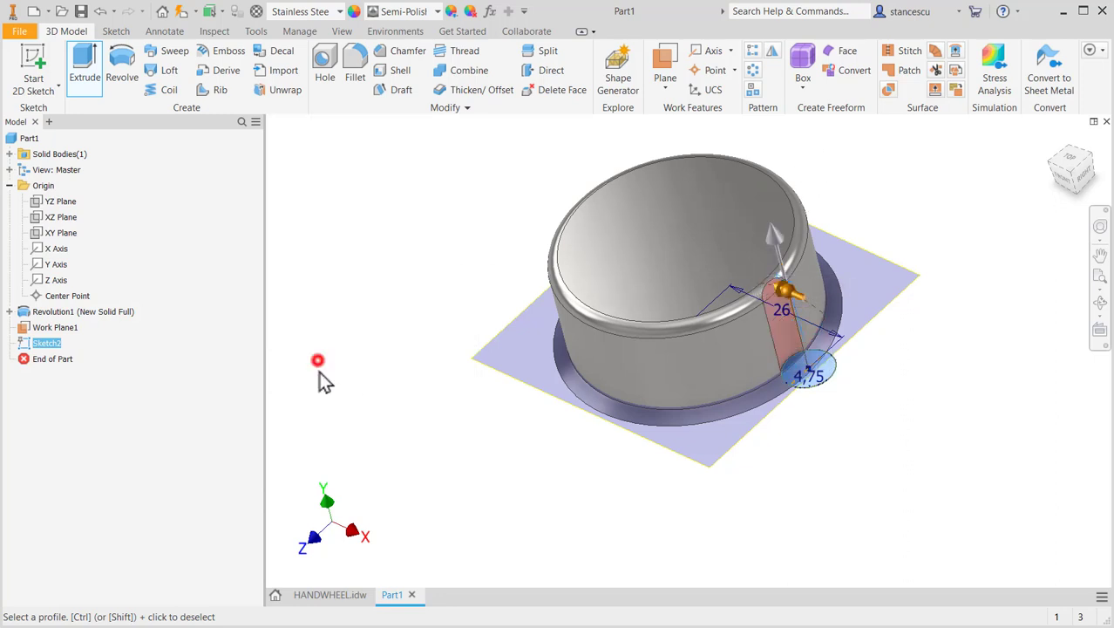
# Step: Turn off Work Plane1's visibility
pyautogui.click(887, 265)
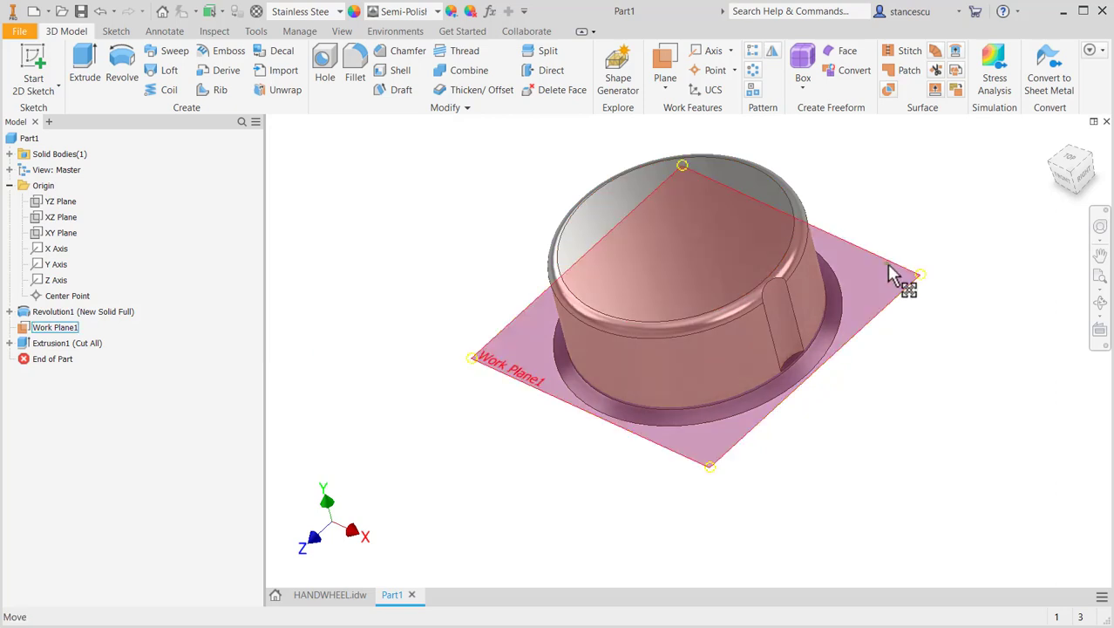
pyautogui.rightClick(888, 262)
pyautogui.click(926, 281)
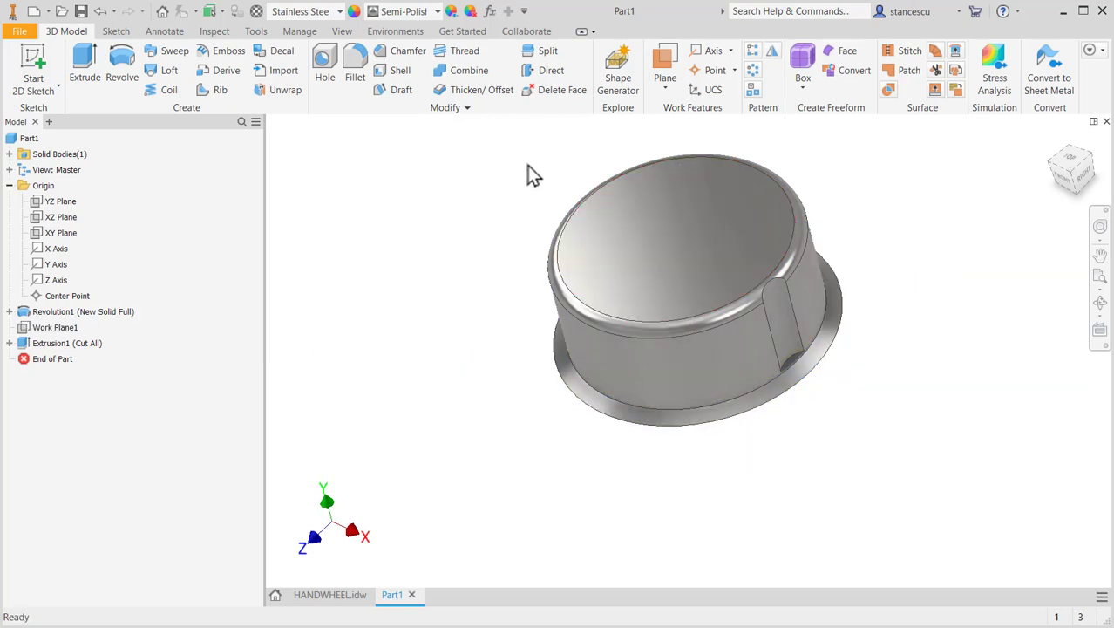
# Step: Circular-pattern Extrusion1 16 times over 360° about the cylindrical face, then show the Home view
pyautogui.click(754, 73)
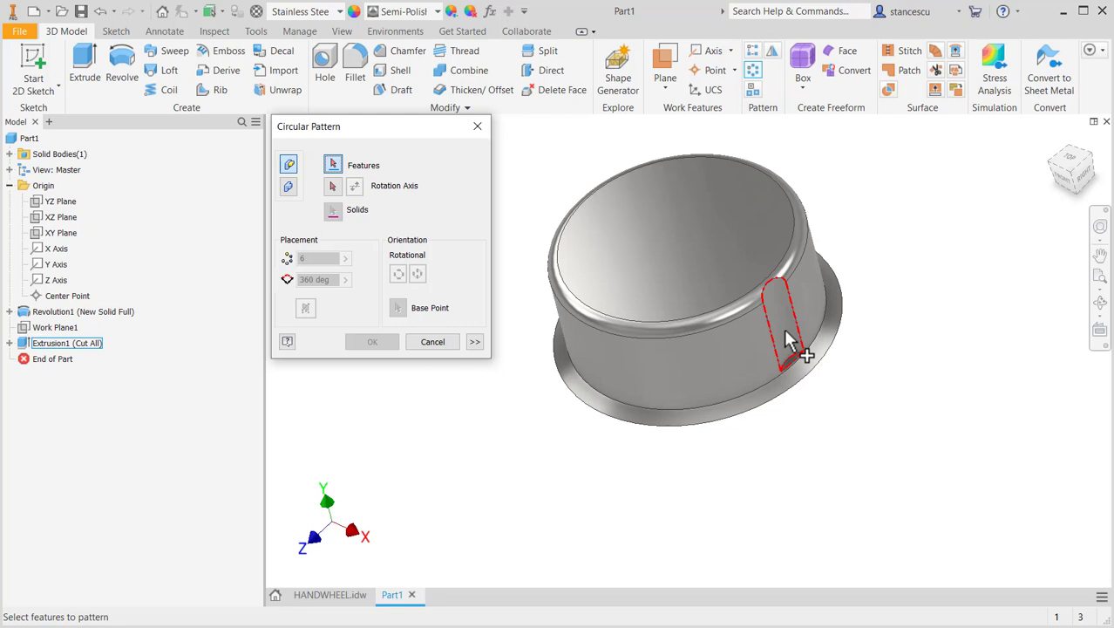
pyautogui.moveTo(787, 339)
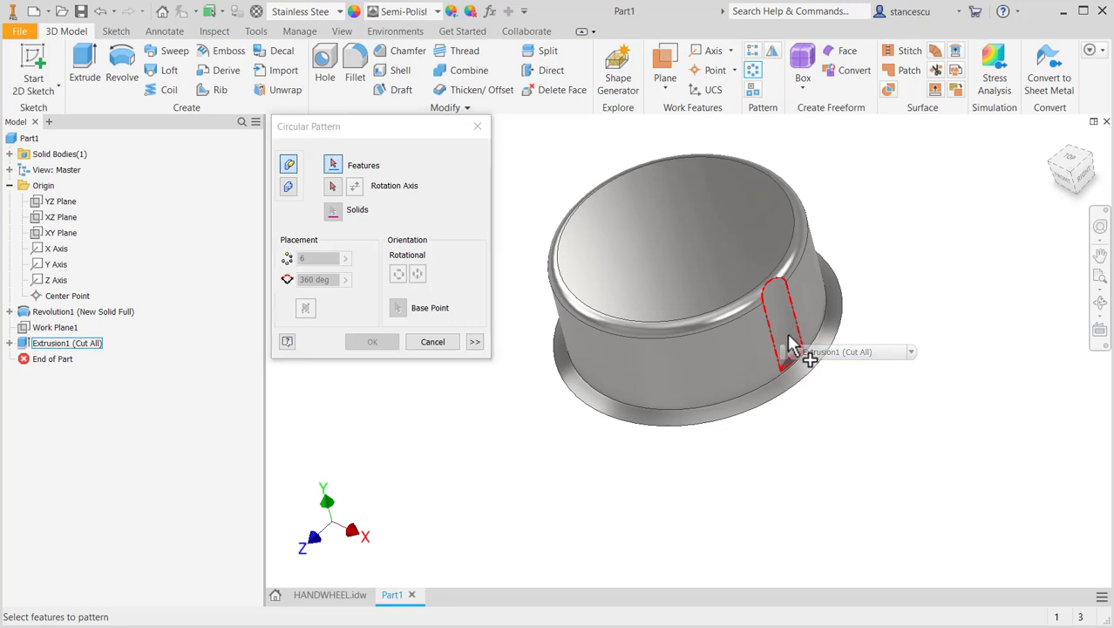
pyautogui.click(27, 348)
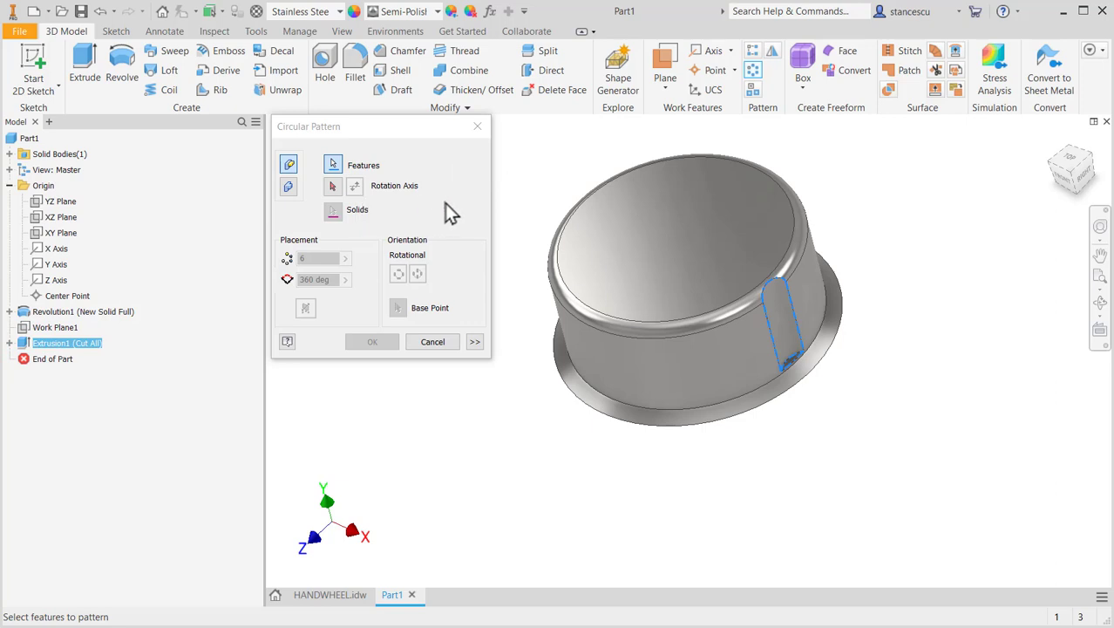
pyautogui.click(332, 186)
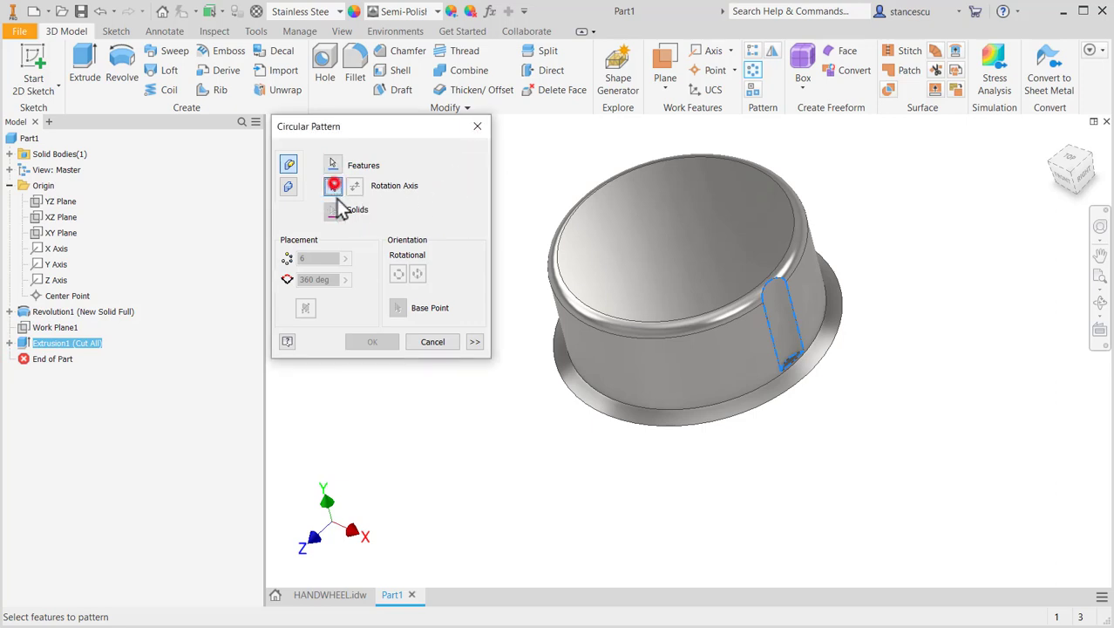
pyautogui.click(668, 359)
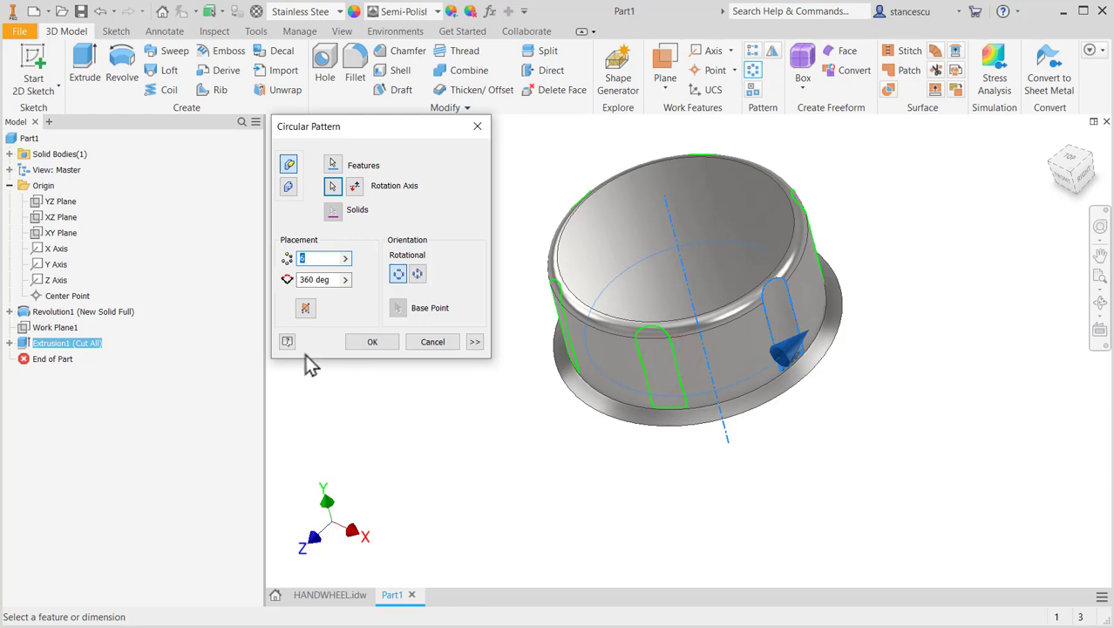
pyautogui.click(299, 258)
pyautogui.click(381, 342)
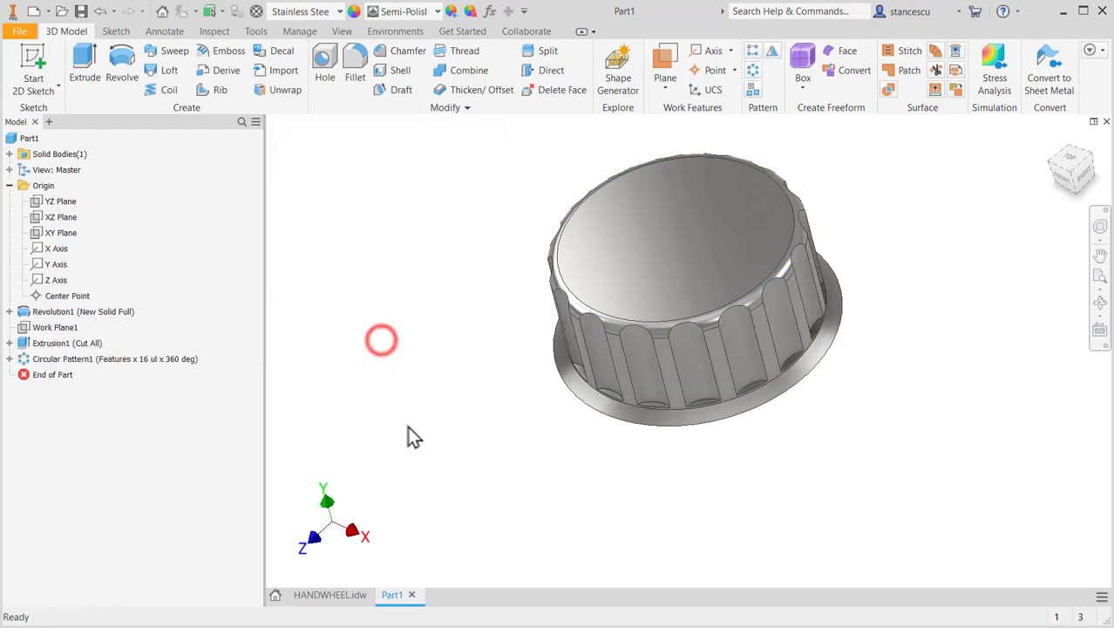
pyautogui.click(949, 395)
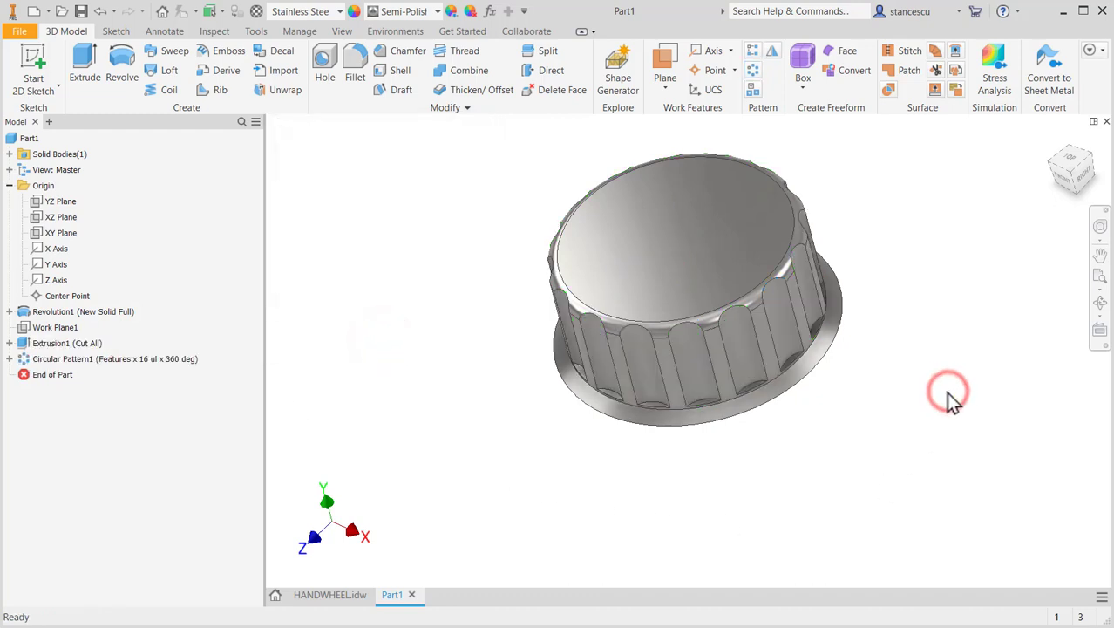
pyautogui.press('F6')
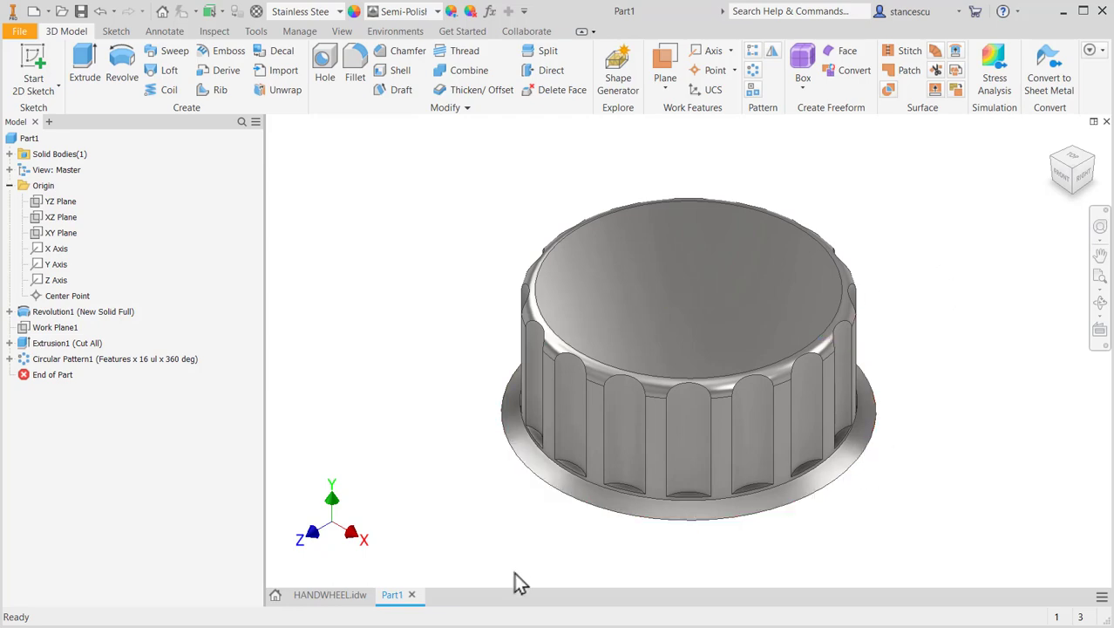
# Step: Switch to HANDWHEEL.idw and inspect the Ø8 bore's keyway, 2 wide and 9 deep
pyautogui.click(335, 594)
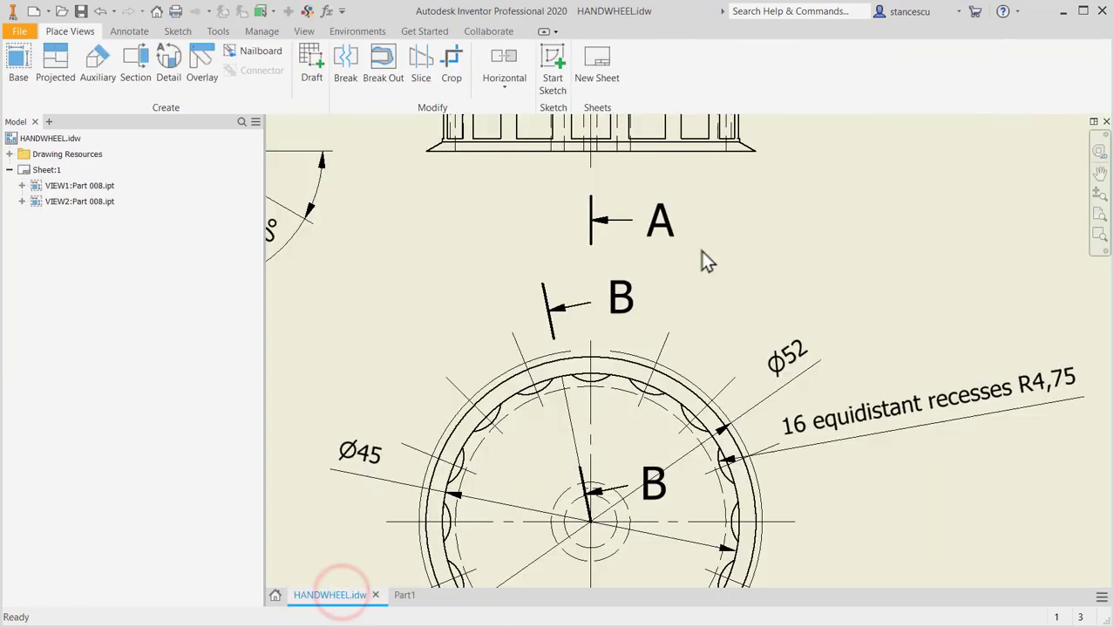
pyautogui.moveTo(707, 261)
pyautogui.mouseDown(button='middle')
pyautogui.moveTo(728, 379)
pyautogui.moveTo(747, 330)
pyautogui.moveTo(685, 365)
pyautogui.mouseUp(button='middle')
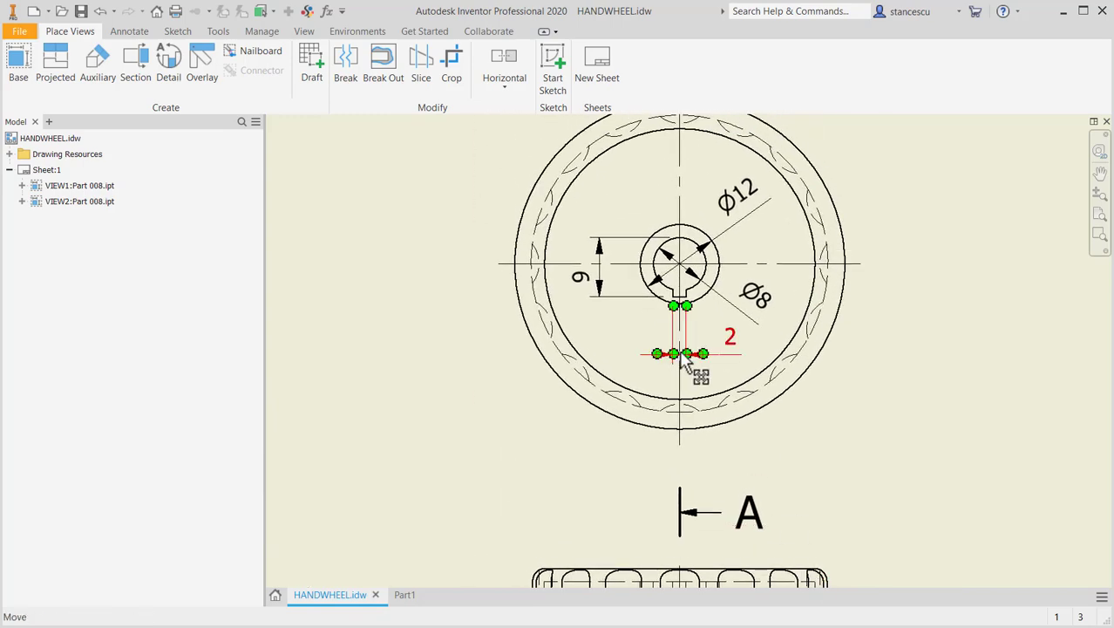
pyautogui.moveTo(686, 311); pyautogui.dragTo(722, 408, button='middle')
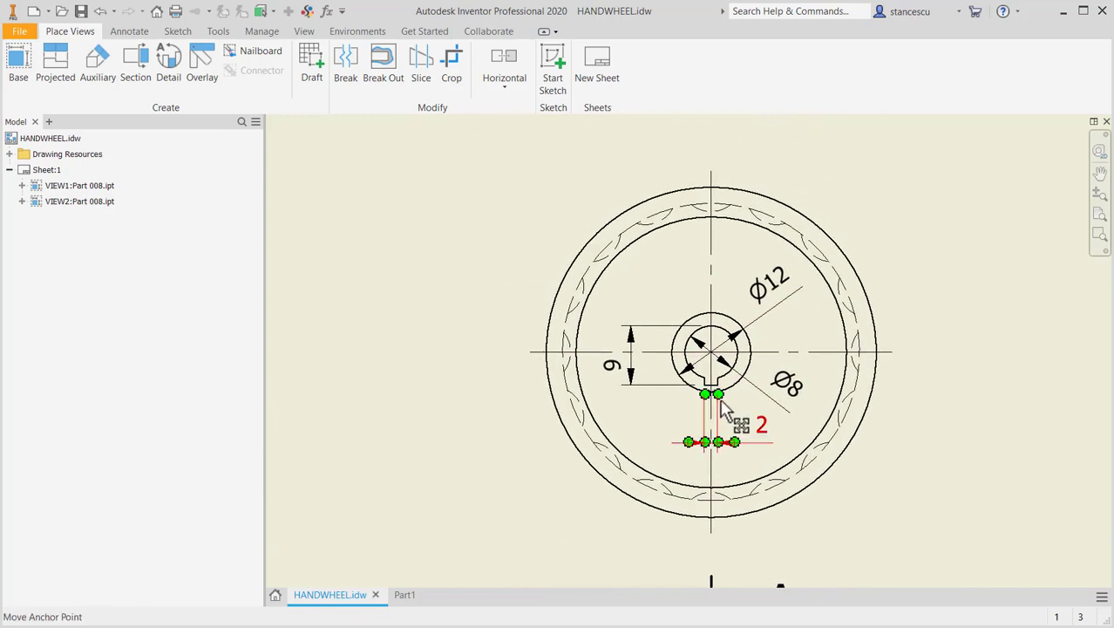
pyautogui.scroll(3, 711, 410)
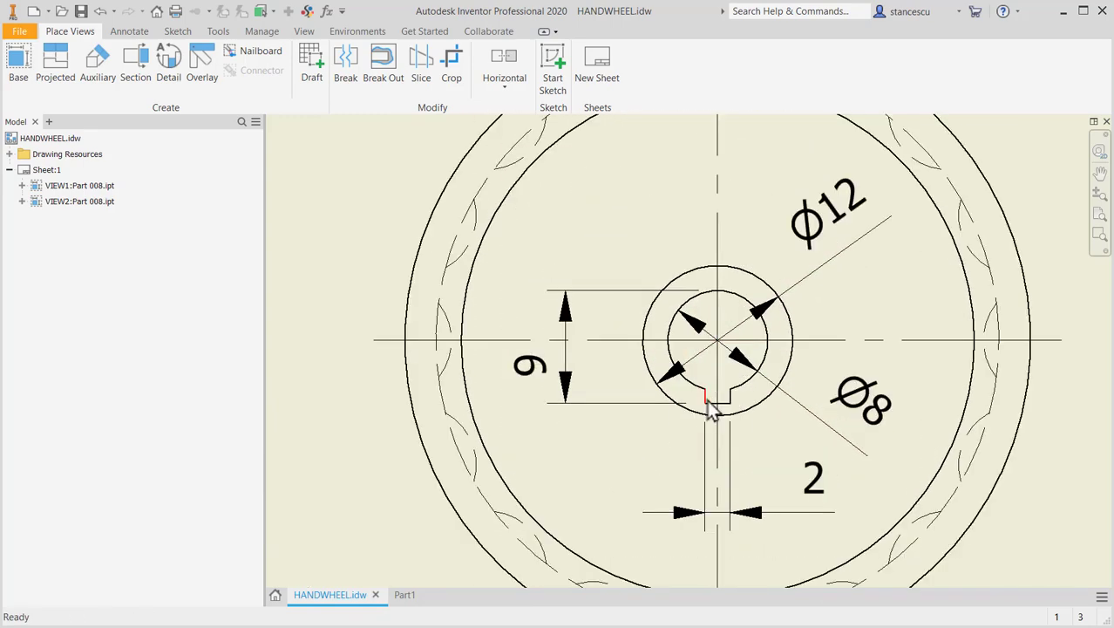
pyautogui.scroll(3, 711, 410)
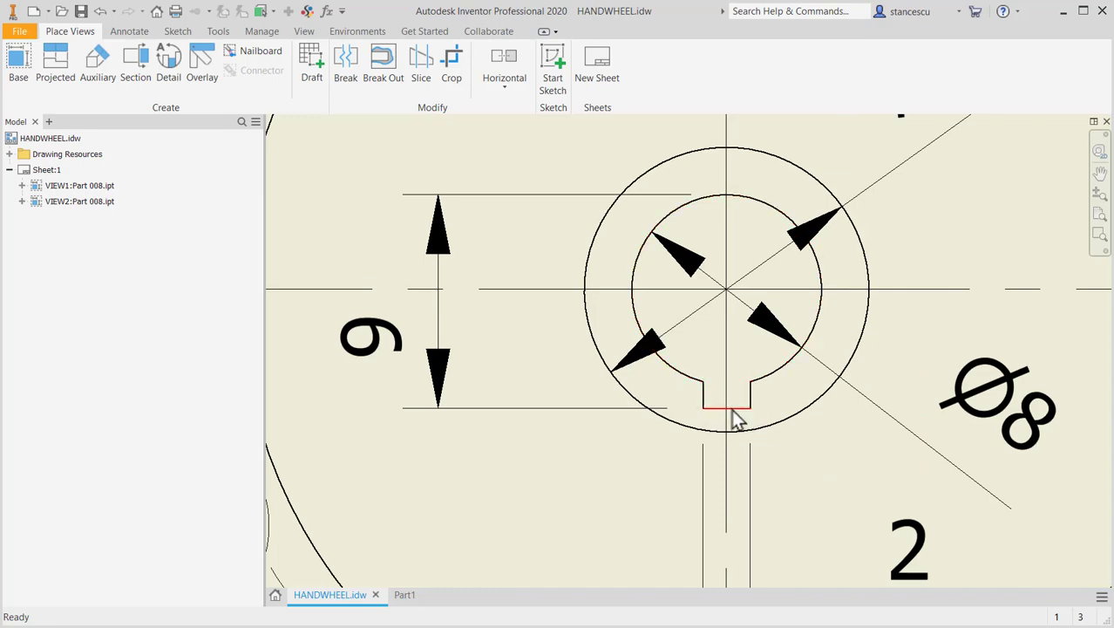
pyautogui.scroll(-5, 836, 427)
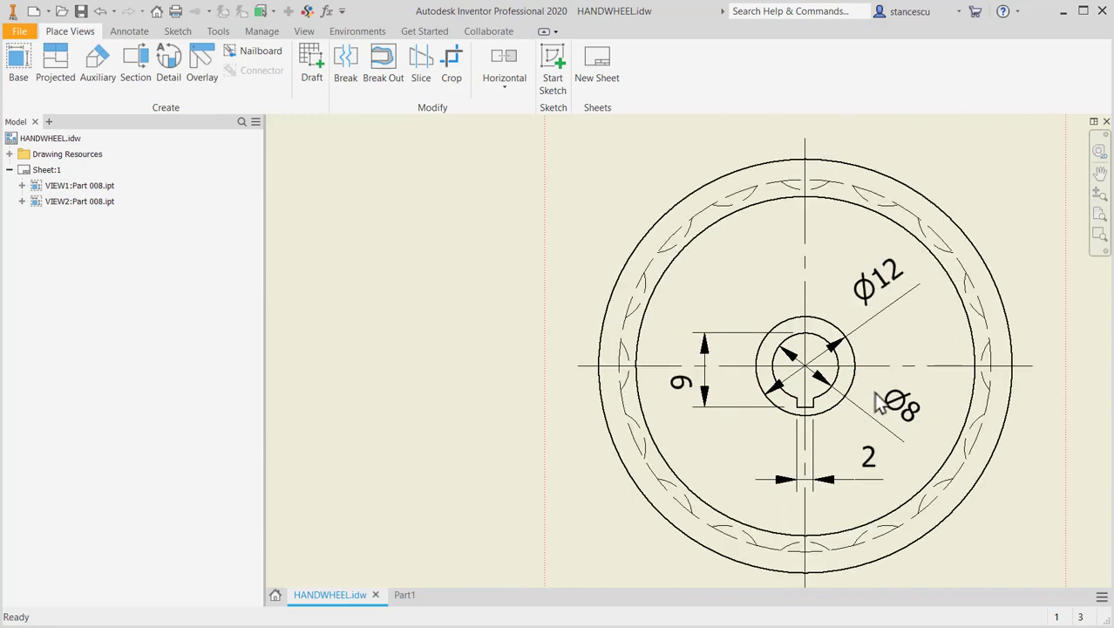
pyautogui.moveTo(879, 401); pyautogui.dragTo(423, 446, button='middle')
pyautogui.scroll(-3, 758, 391)
pyautogui.moveTo(808, 374)
pyautogui.mouseDown(button='middle')
pyautogui.moveTo(690, 298)
pyautogui.moveTo(689, 281)
pyautogui.mouseUp(button='middle')
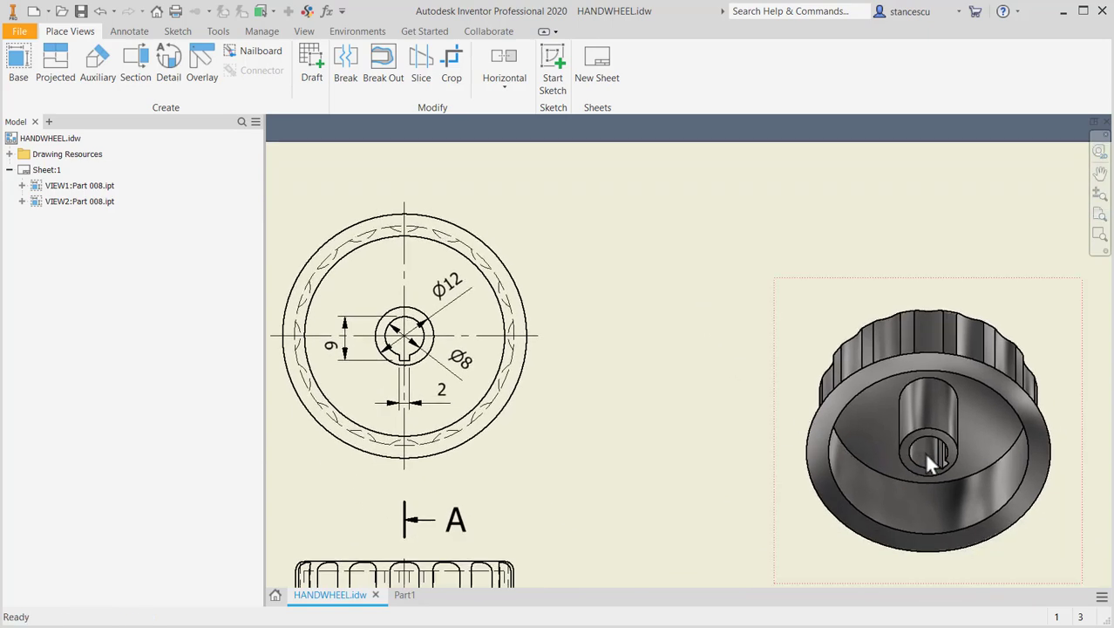
pyautogui.scroll(5, 414, 369)
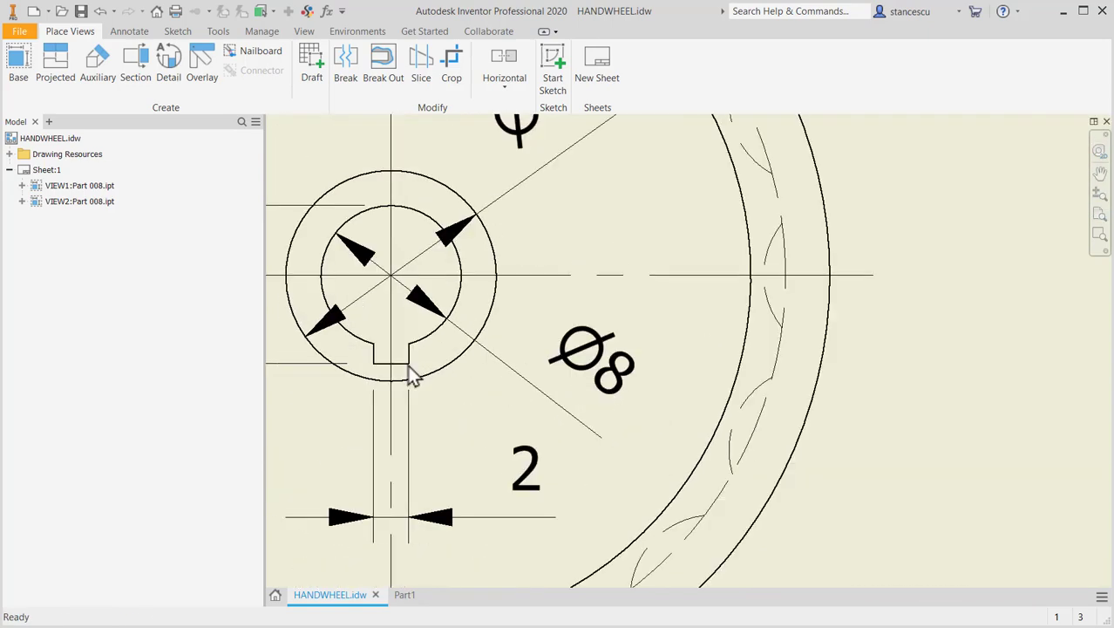
pyautogui.moveTo(414, 370); pyautogui.dragTo(577, 420, button='middle')
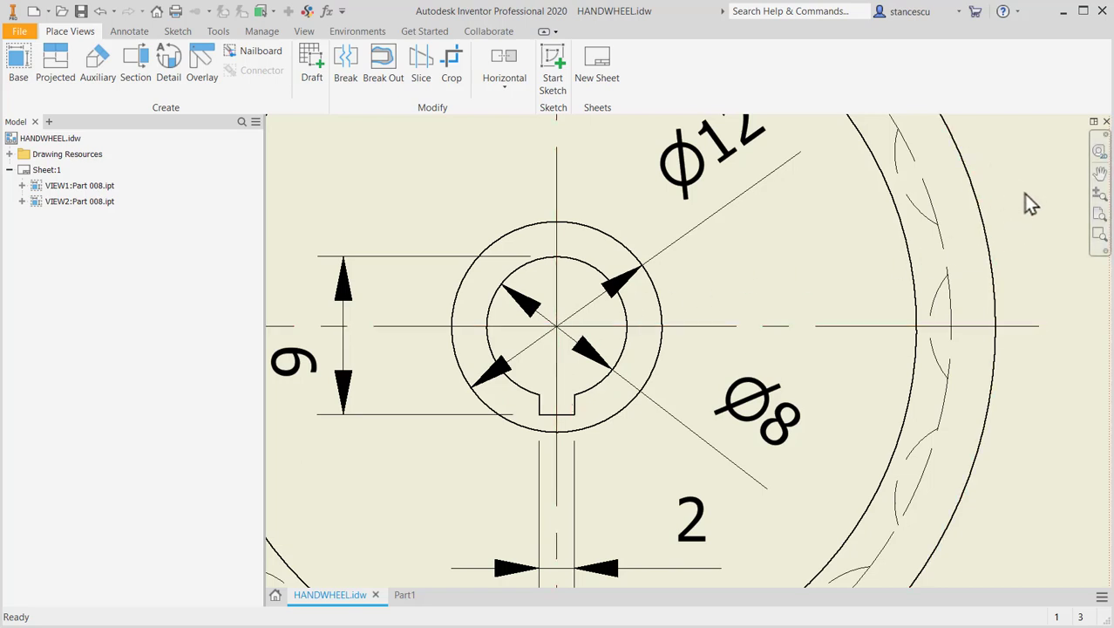
# Step: Flip between Part1 and HANDWHEEL.idw, ending on the fluted Part1 knob model
pyautogui.click(402, 597)
pyautogui.click(322, 597)
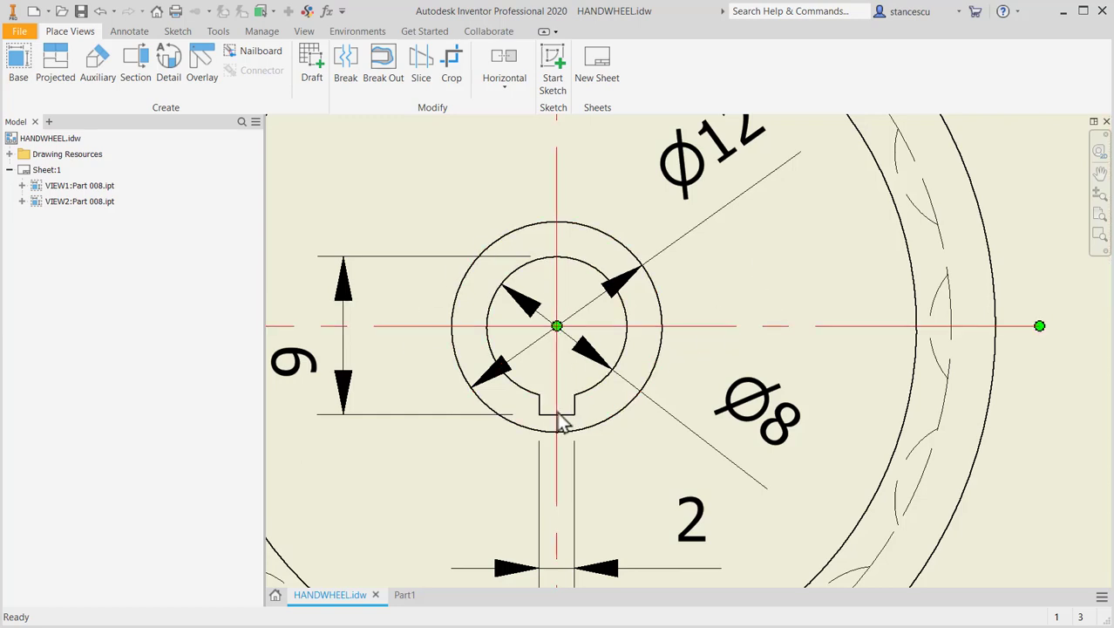
pyautogui.scroll(2, 460, 326)
pyautogui.scroll(-2, 500, 356)
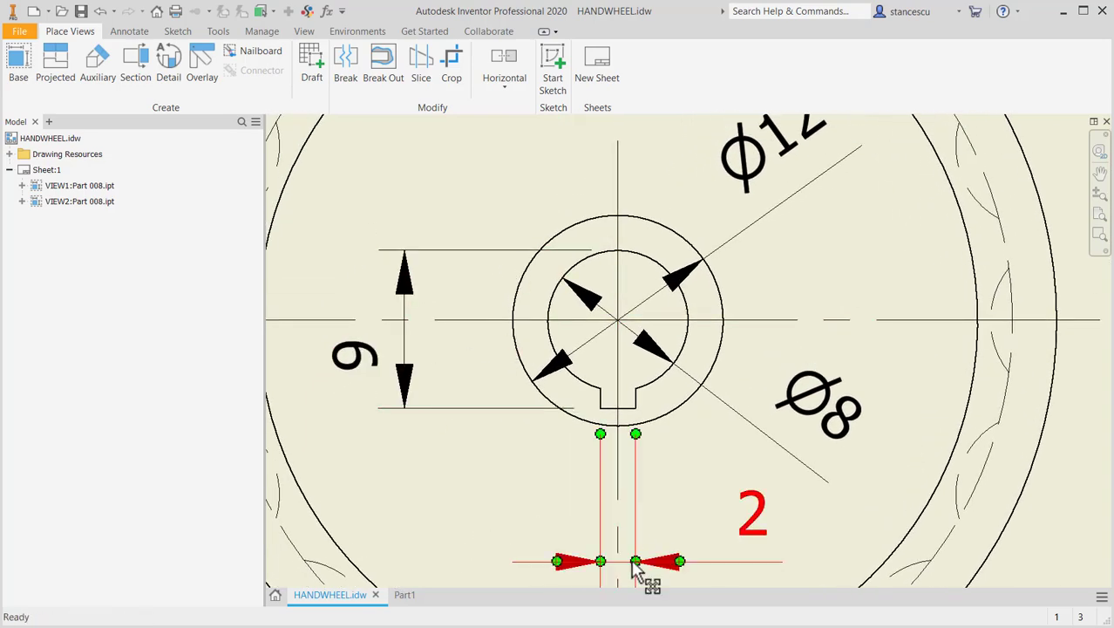
pyautogui.click(405, 597)
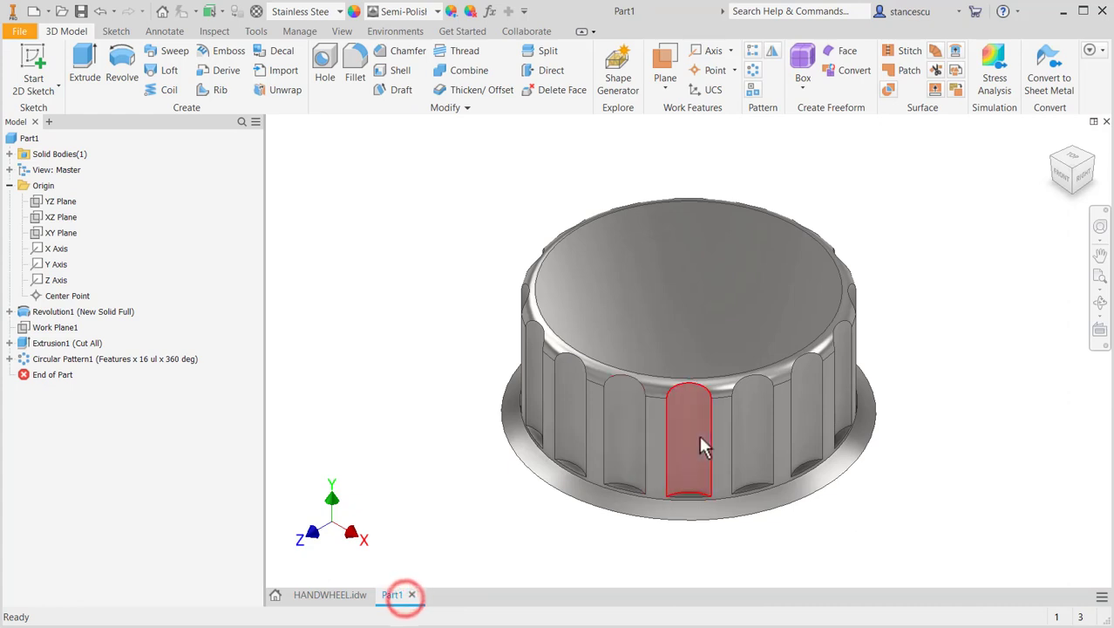
# Step: Turn the knob to its bottom view and start a sketch on the annular hub face around the bore
pyautogui.click(1062, 181)
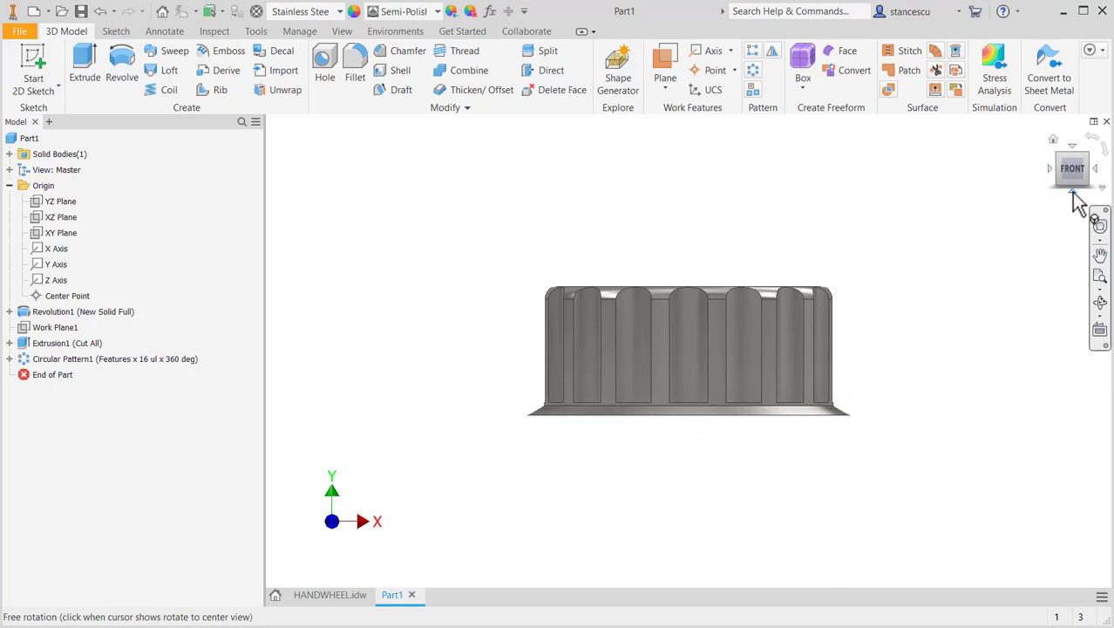
pyautogui.click(1075, 192)
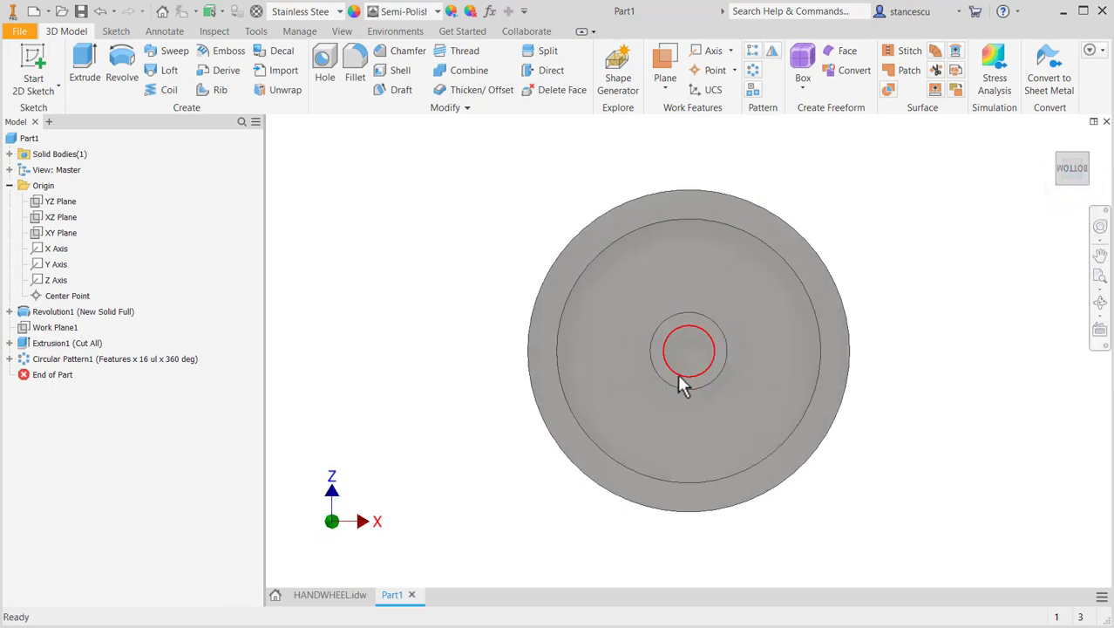
pyautogui.scroll(-3, 689, 370)
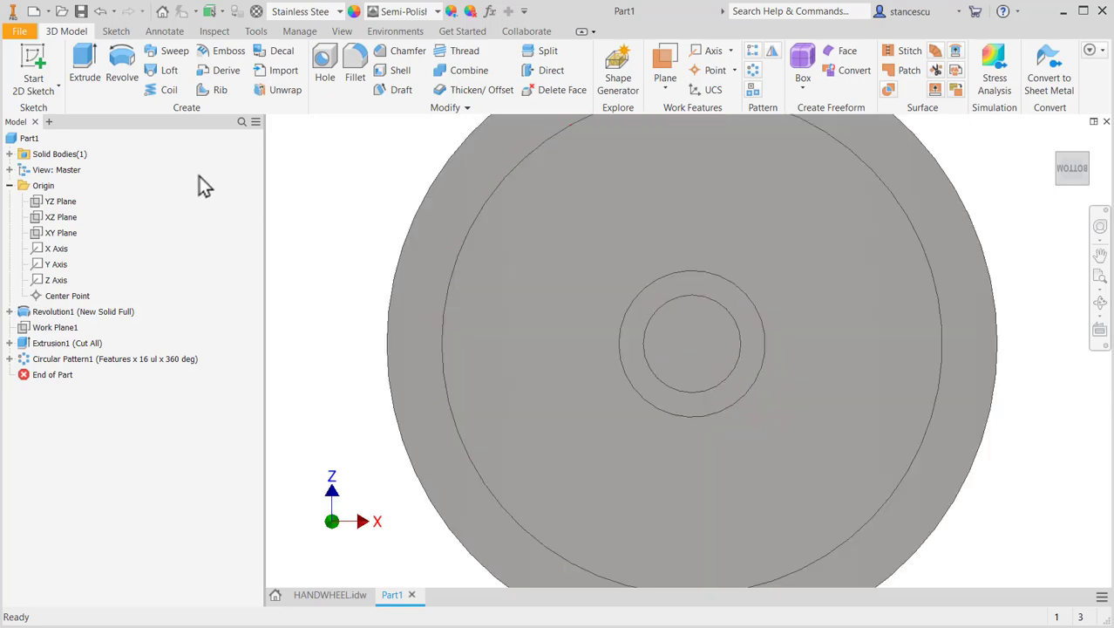
pyautogui.click(708, 284)
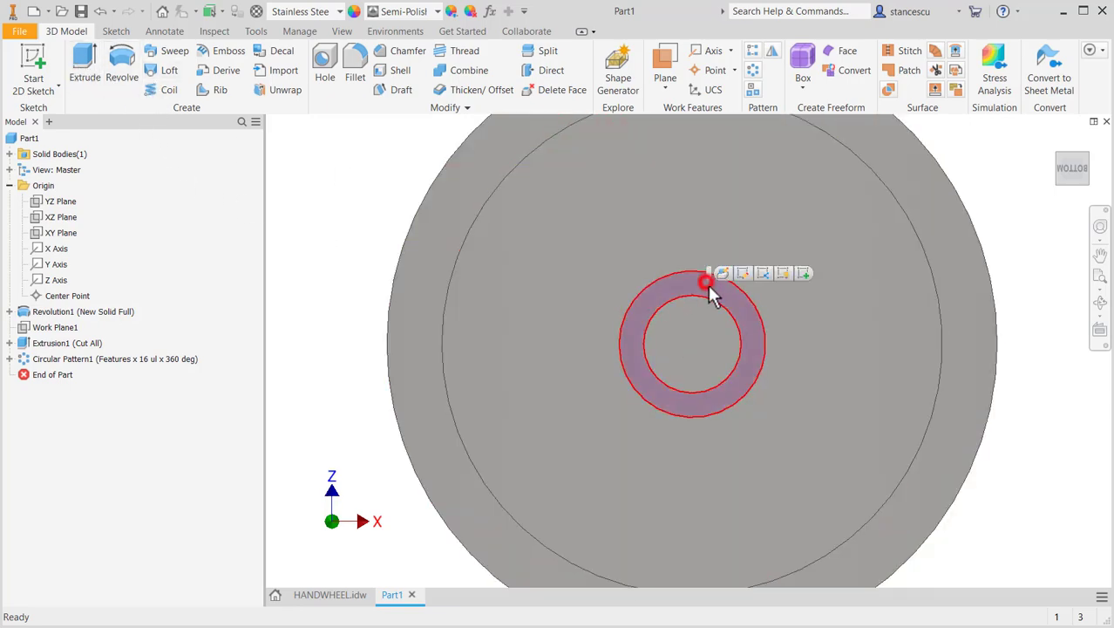
pyautogui.click(804, 275)
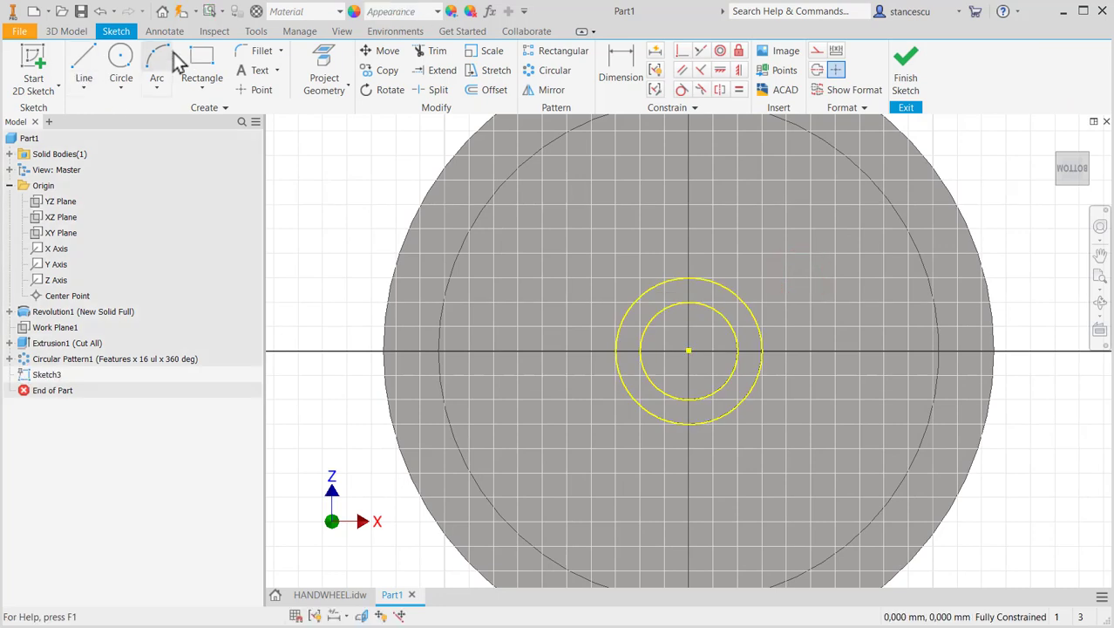
# Step: Draw a rectangle below the bore and make its top-edge midpoint coincident with the centre
pyautogui.click(199, 68)
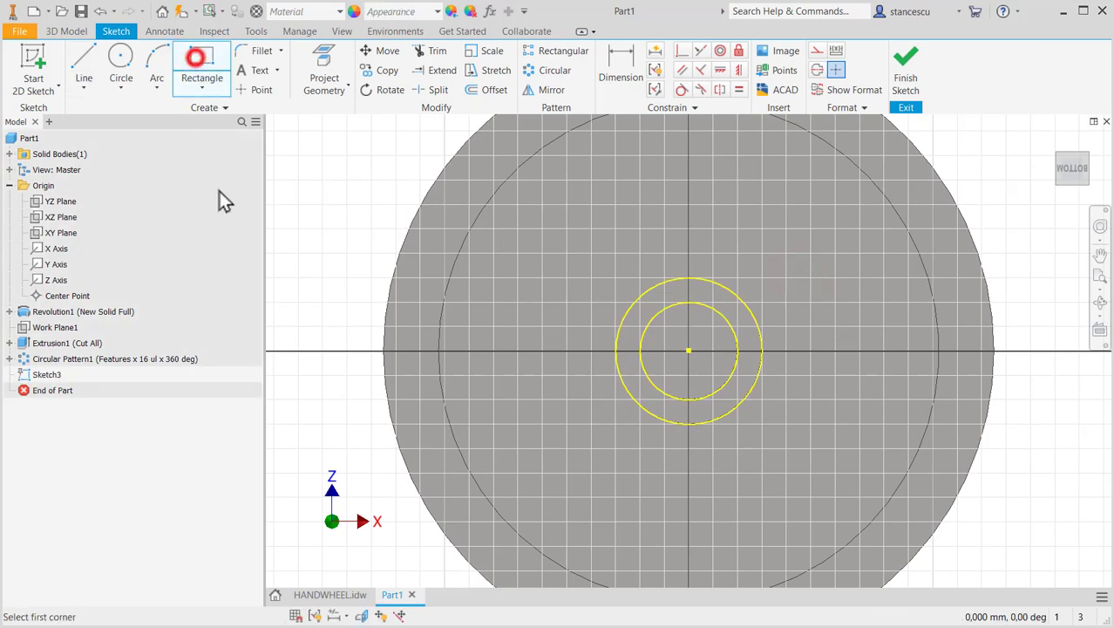
pyautogui.click(676, 323)
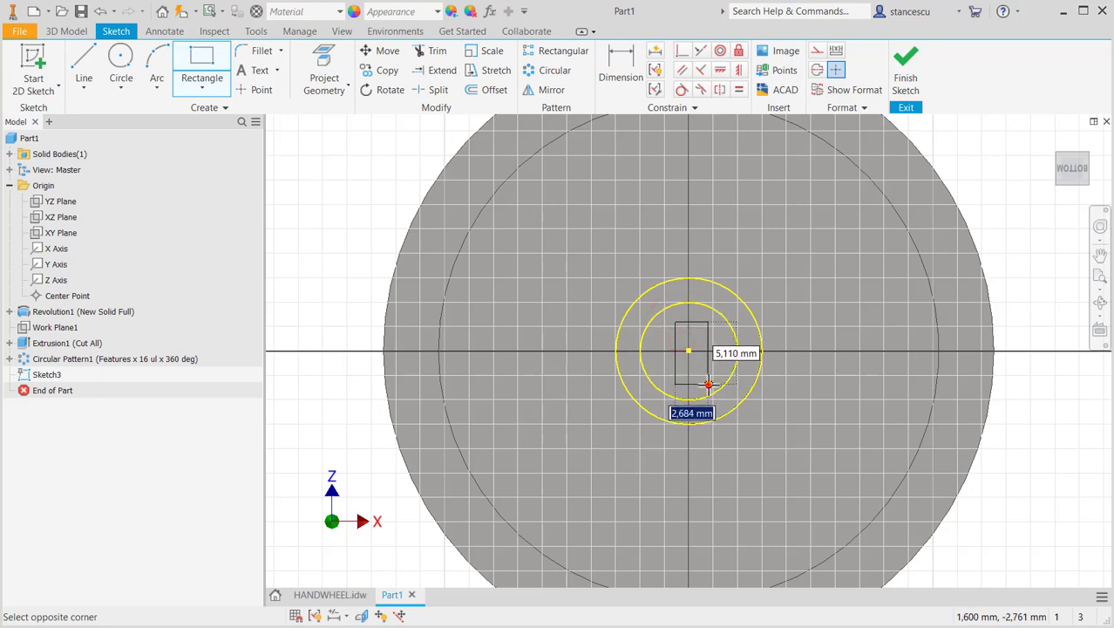
pyautogui.click(708, 385)
pyautogui.click(682, 51)
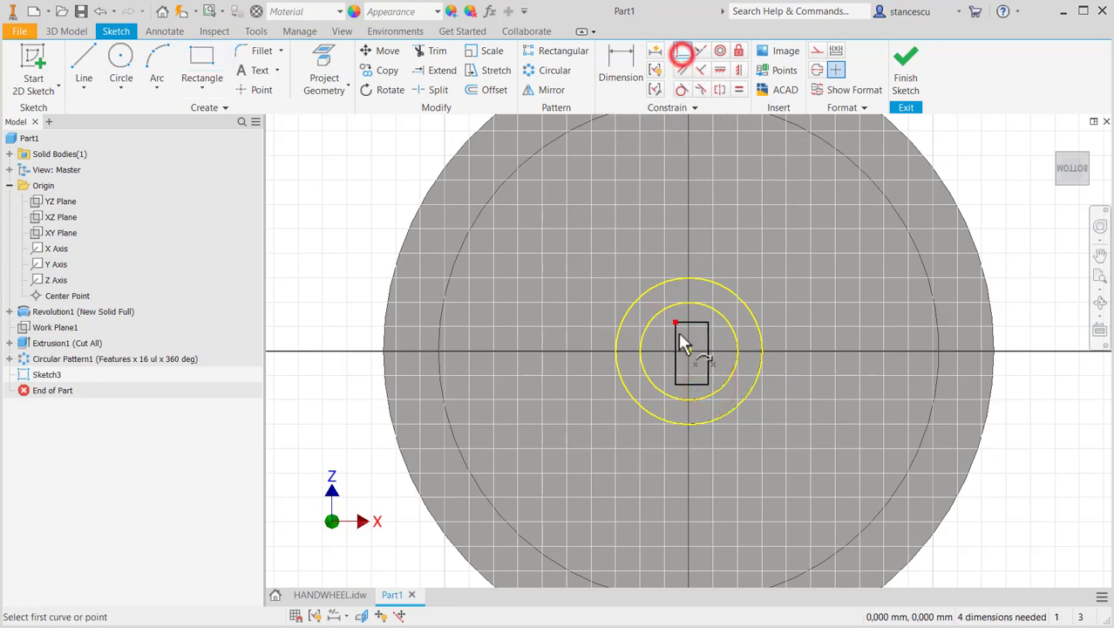
pyautogui.scroll(3, 697, 330)
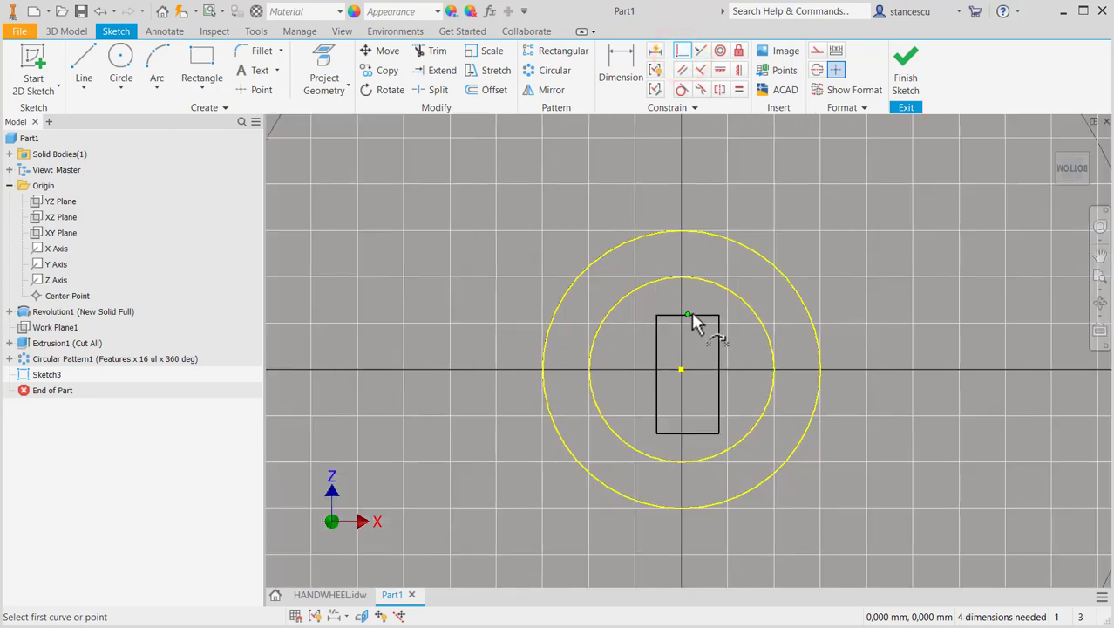
pyautogui.click(690, 313)
pyautogui.click(682, 369)
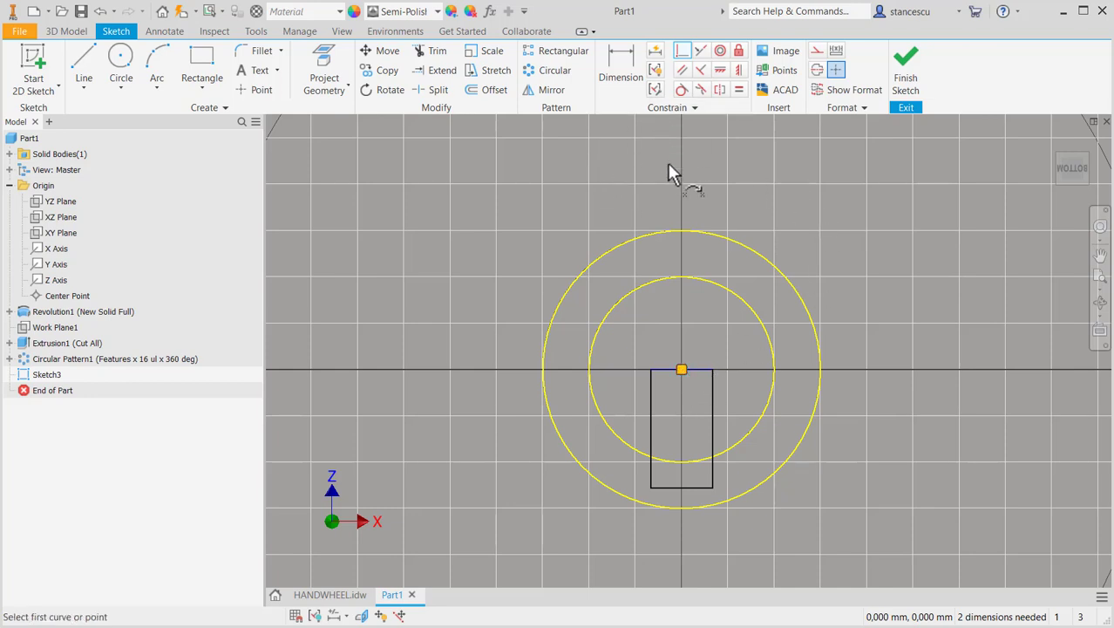
# Step: Dimension the rectangle's bottom edge 9 mm from the inner bore circle
pyautogui.click(621, 74)
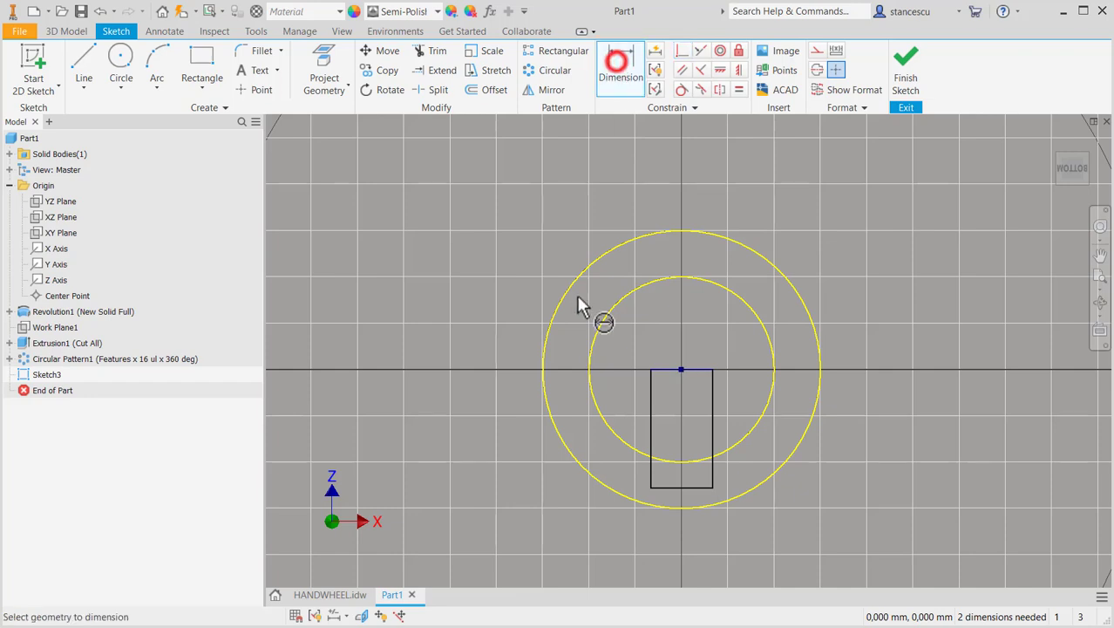
pyautogui.click(677, 487)
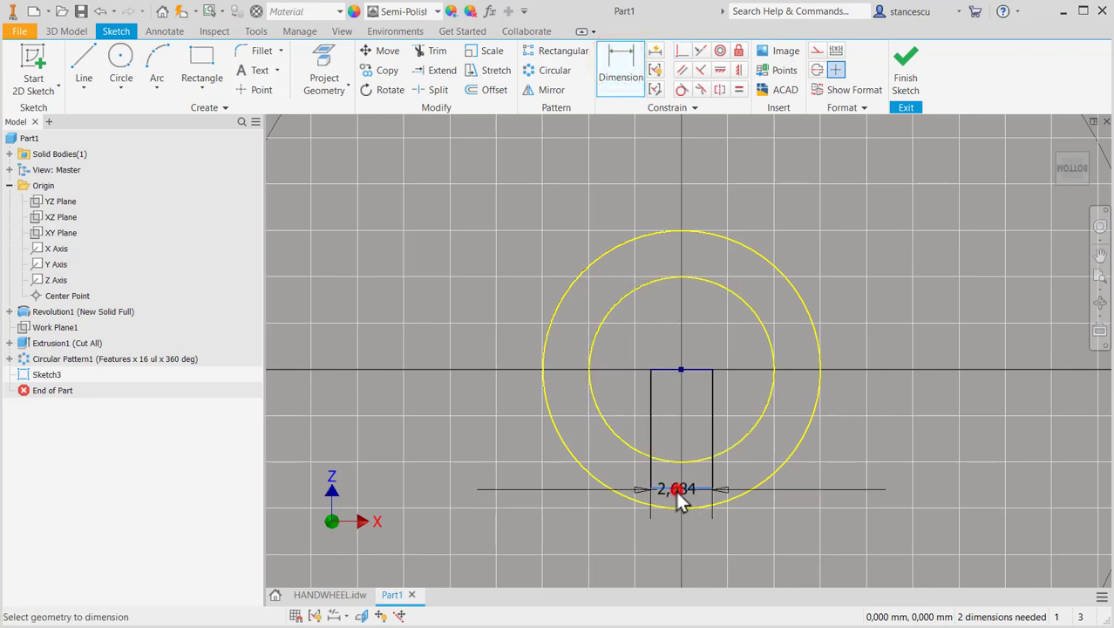
pyautogui.click(679, 279)
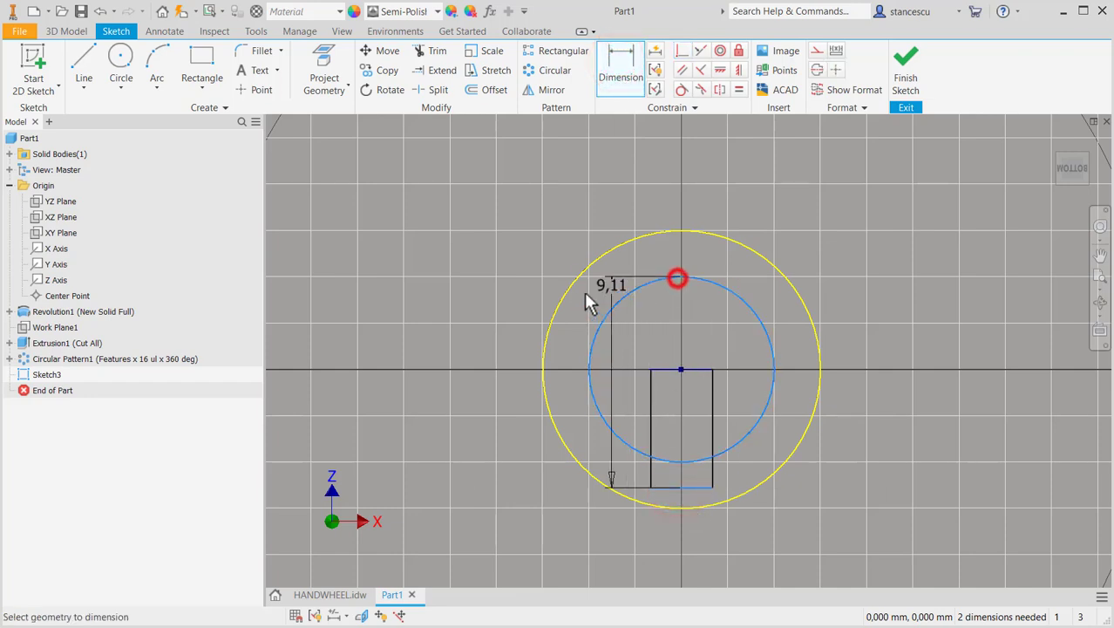
pyautogui.click(442, 350)
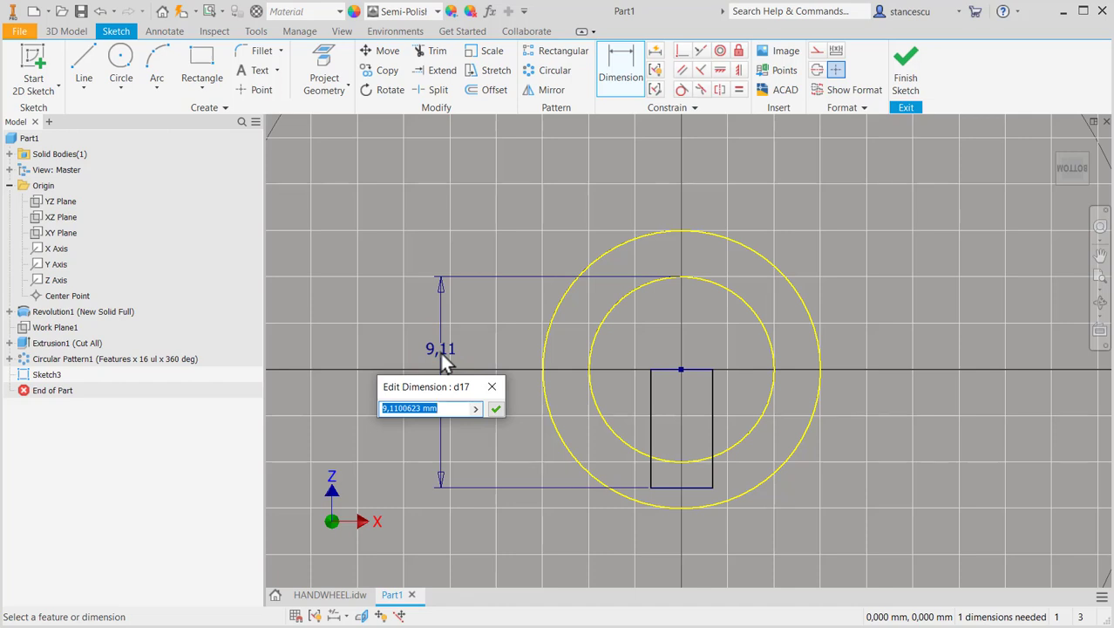
pyautogui.write('9')
pyautogui.press('Return')
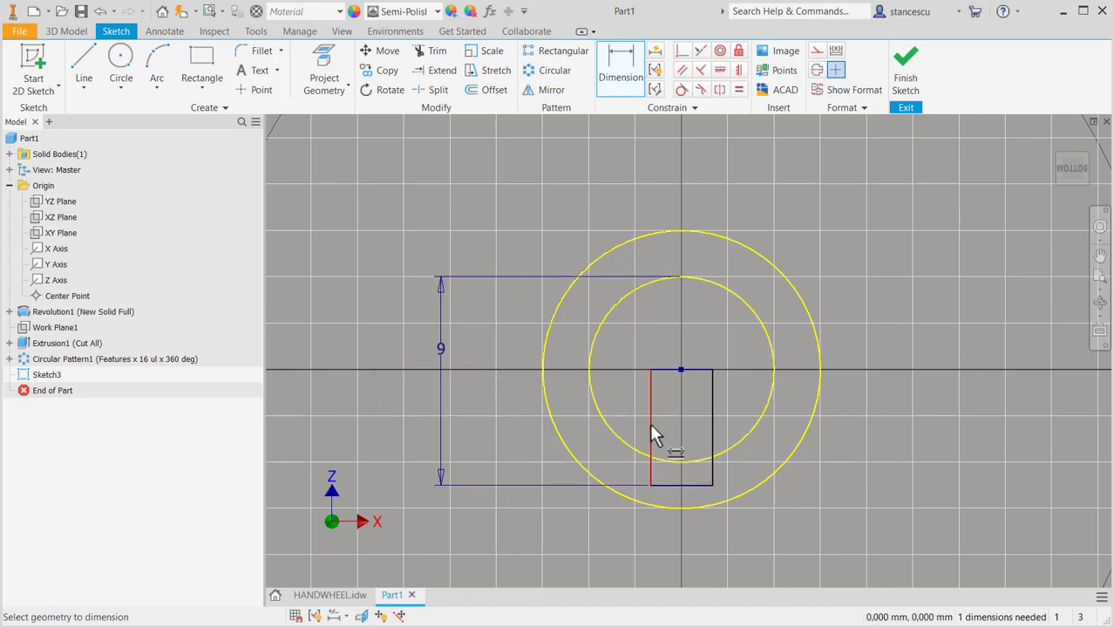
# Step: Set the rectangle's width to 2 mm and finish the sketch
pyautogui.click(651, 425)
pyautogui.click(713, 414)
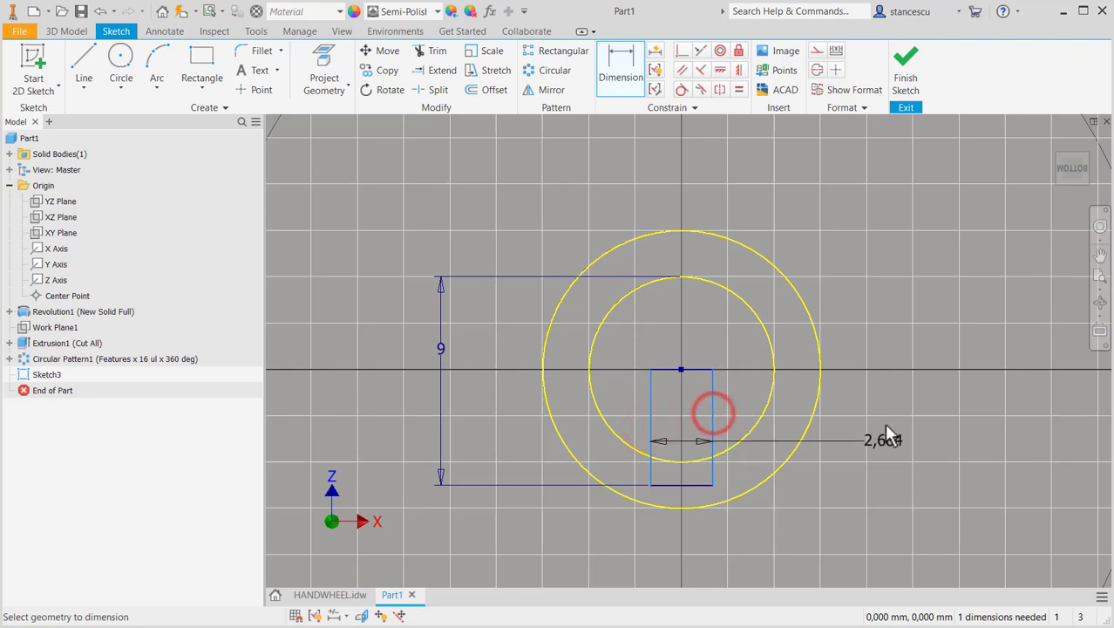
pyautogui.click(885, 427)
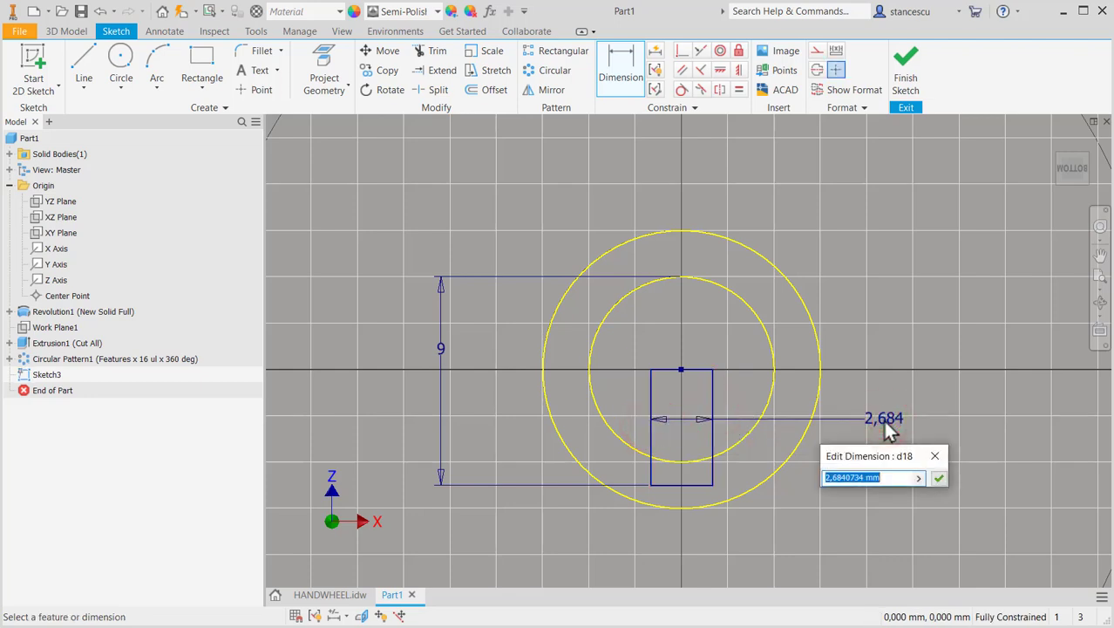
pyautogui.write('3')
pyautogui.press('Return')
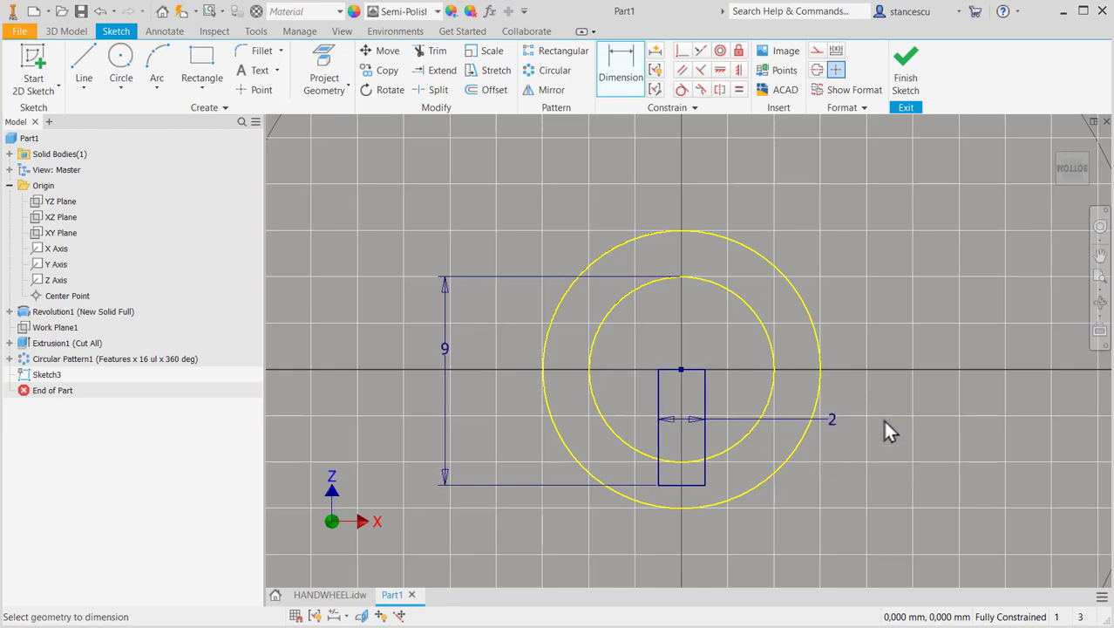
pyautogui.click(905, 79)
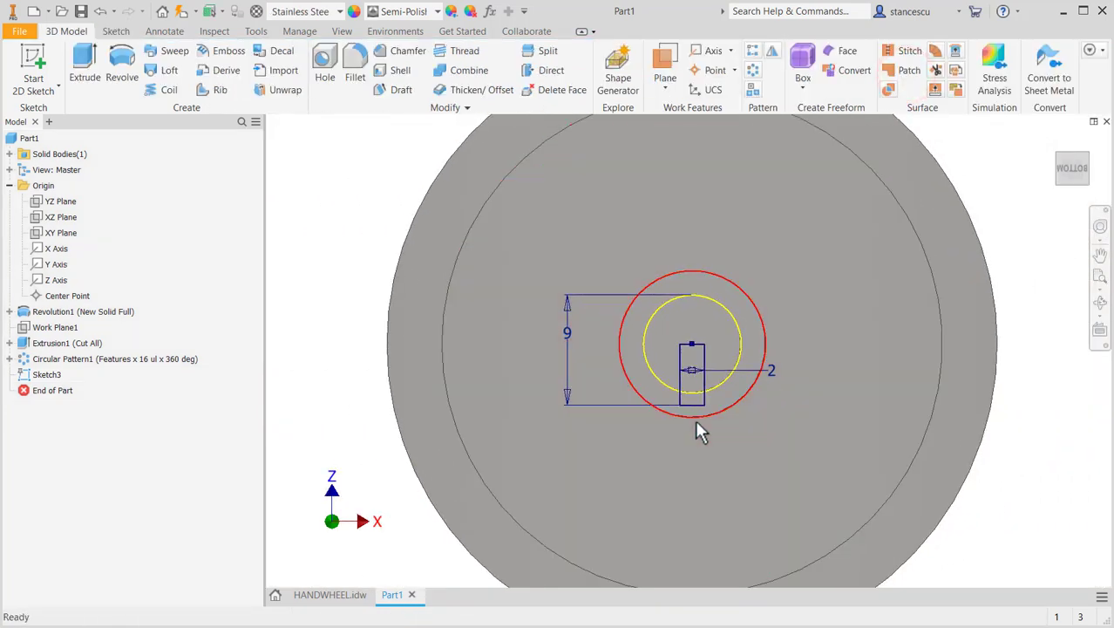
# Step: Cut the keyway rectangle profiles into the hub up to the chosen end face, then show the Home view
pyautogui.keyDown('shift'); pyautogui.moveTo(697, 424); pyautogui.dragTo(705, 424, button='middle'); pyautogui.keyUp('shift')
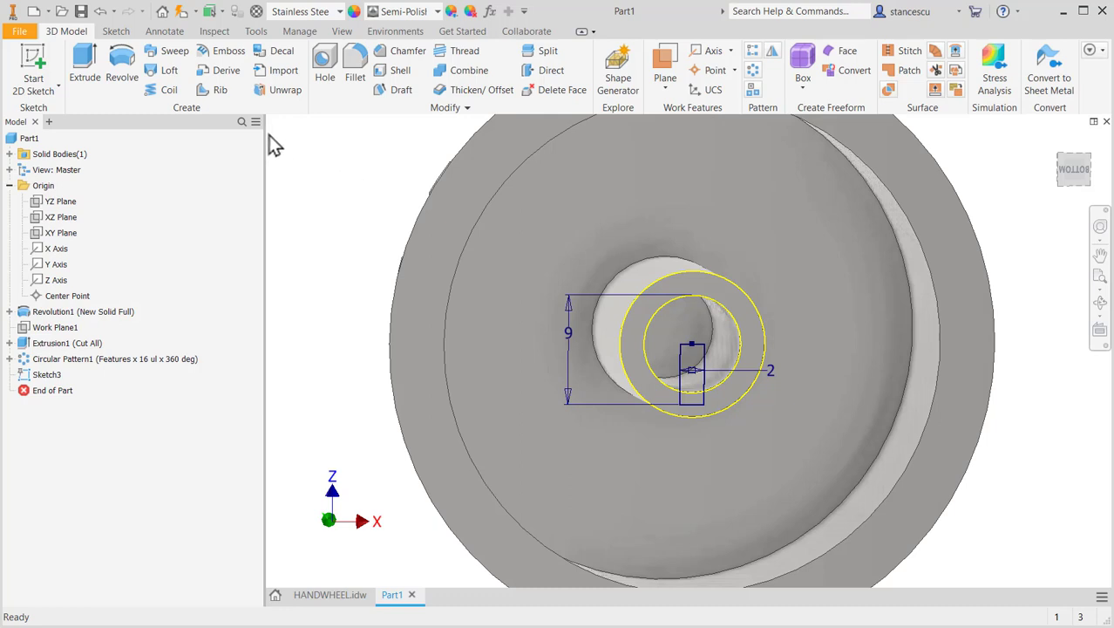
pyautogui.click(84, 65)
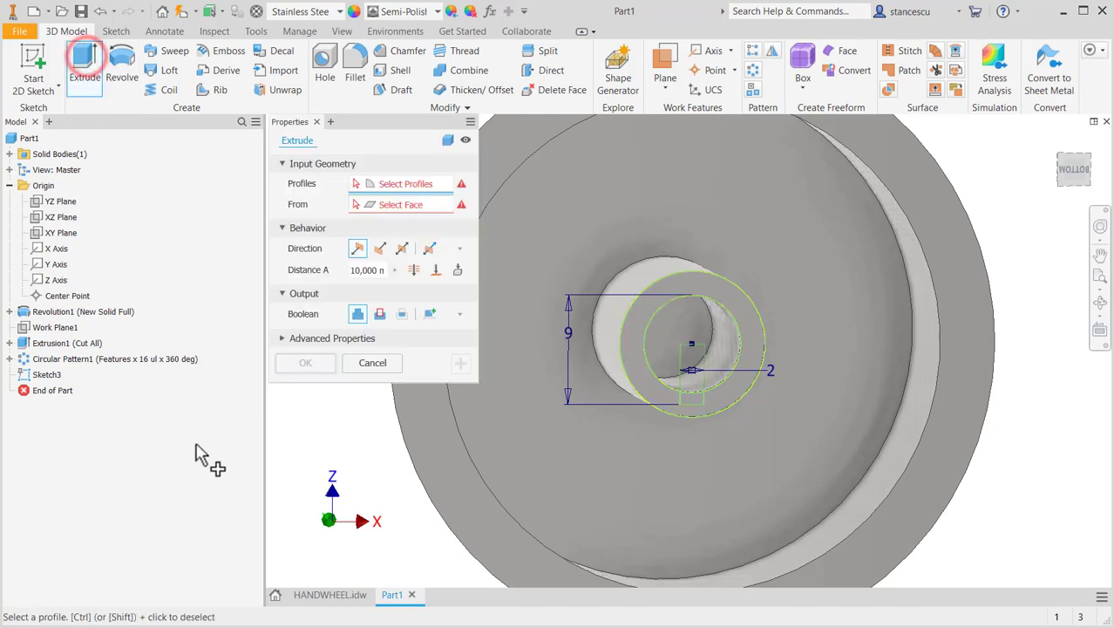
pyautogui.click(687, 407)
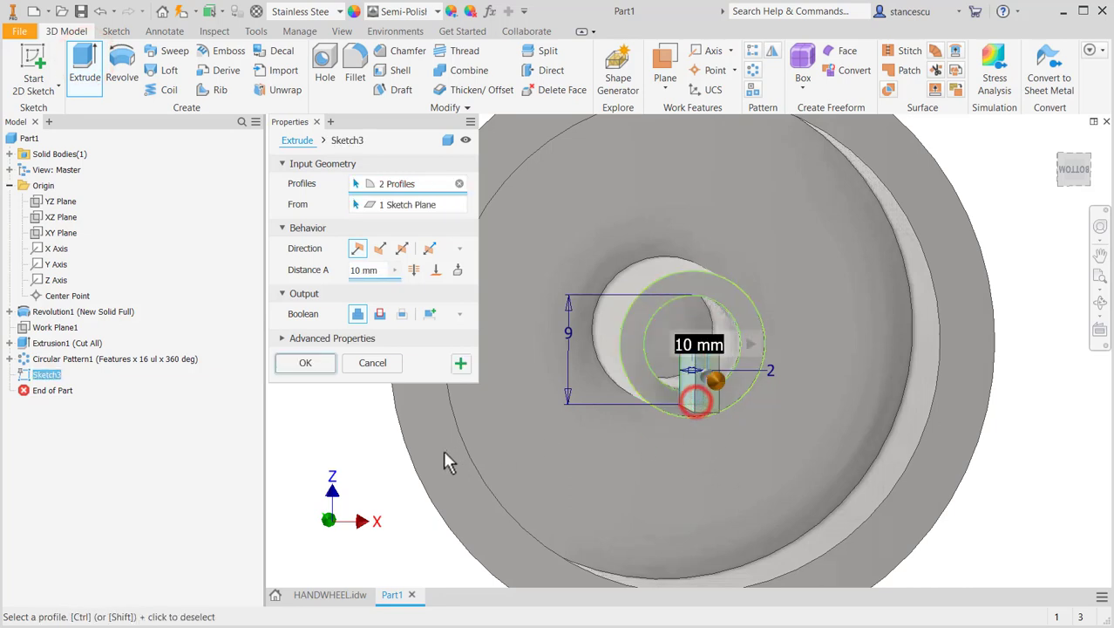
pyautogui.click(379, 313)
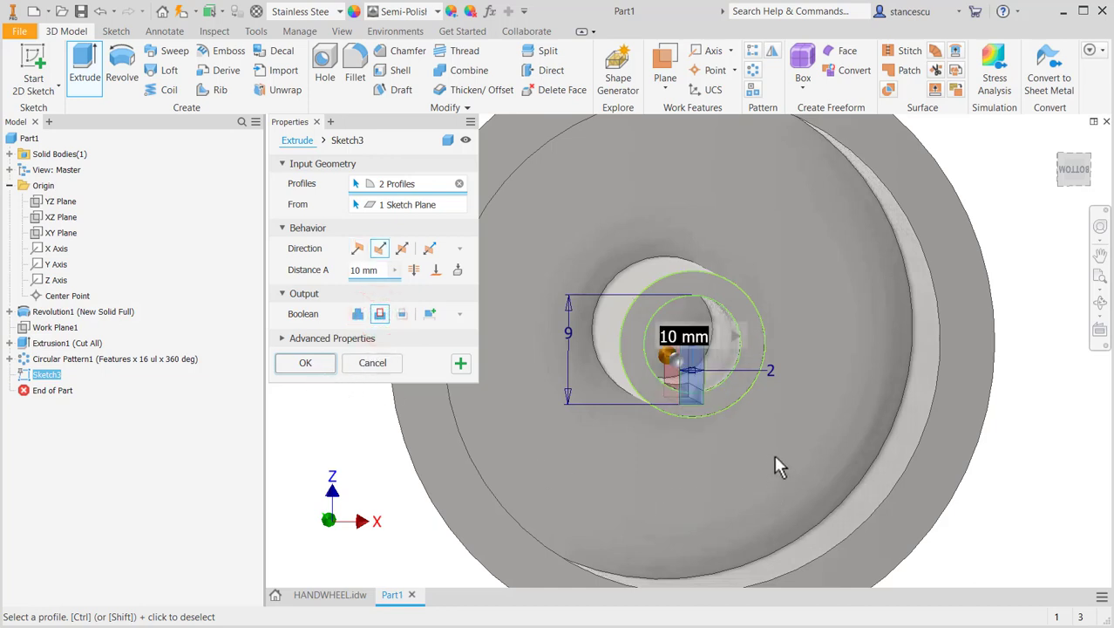
pyautogui.click(436, 270)
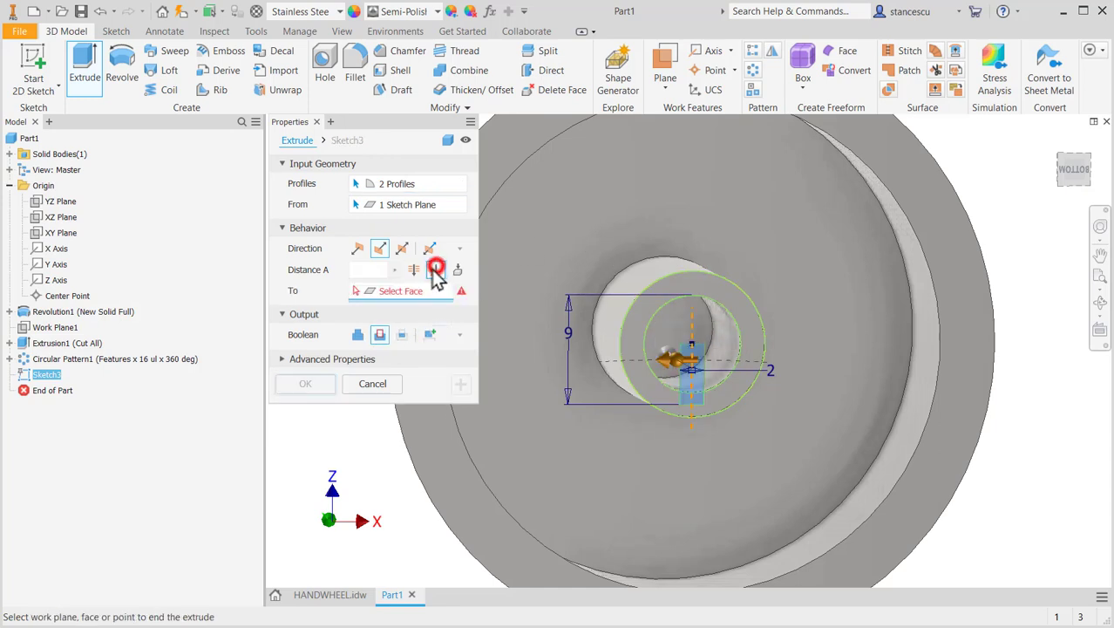
pyautogui.click(672, 320)
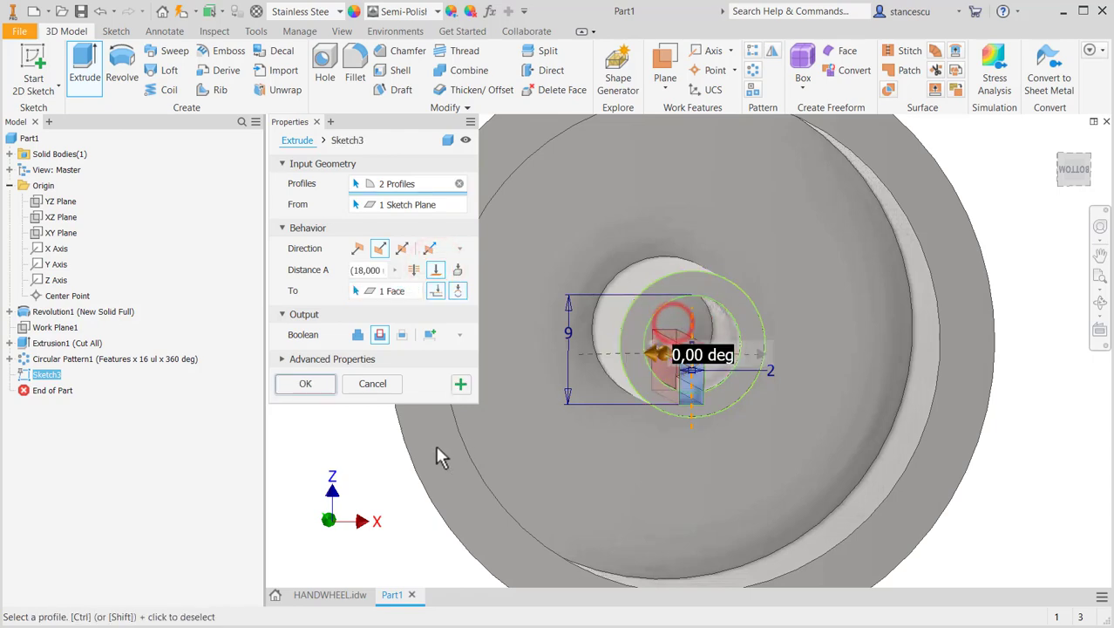
pyautogui.moveTo(639, 503)
pyautogui.keyDown('shift'); pyautogui.mouseDown(button='middle')
pyautogui.moveTo(604, 516)
pyautogui.moveTo(614, 510)
pyautogui.mouseUp(button='middle'); pyautogui.keyUp('shift')
pyautogui.scroll(6, 711, 366)
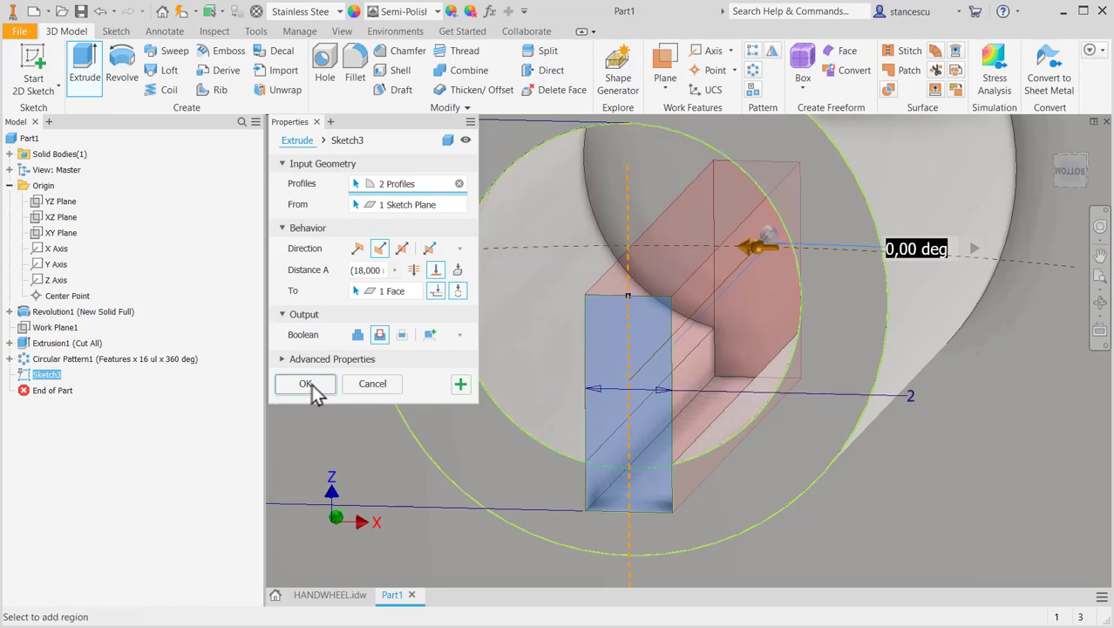
pyautogui.click(306, 384)
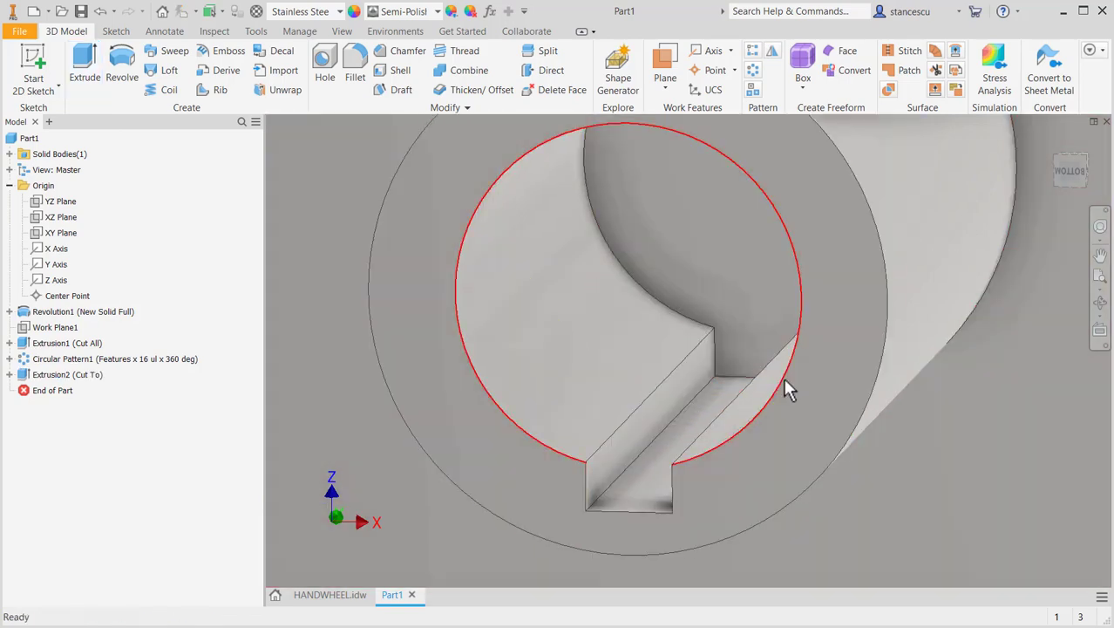
pyautogui.press('F6')
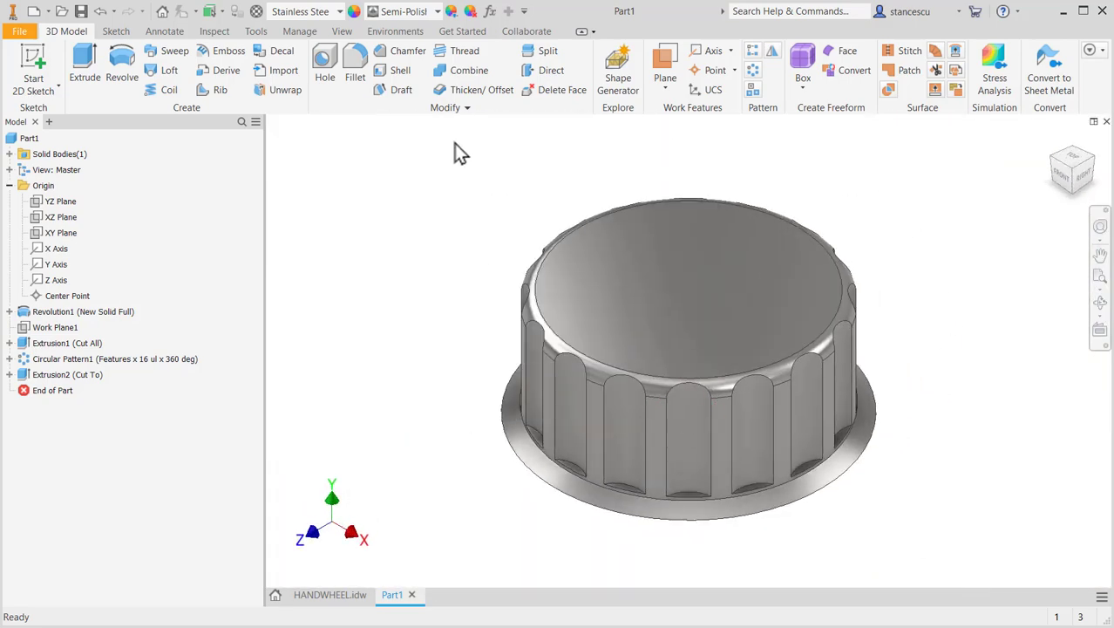